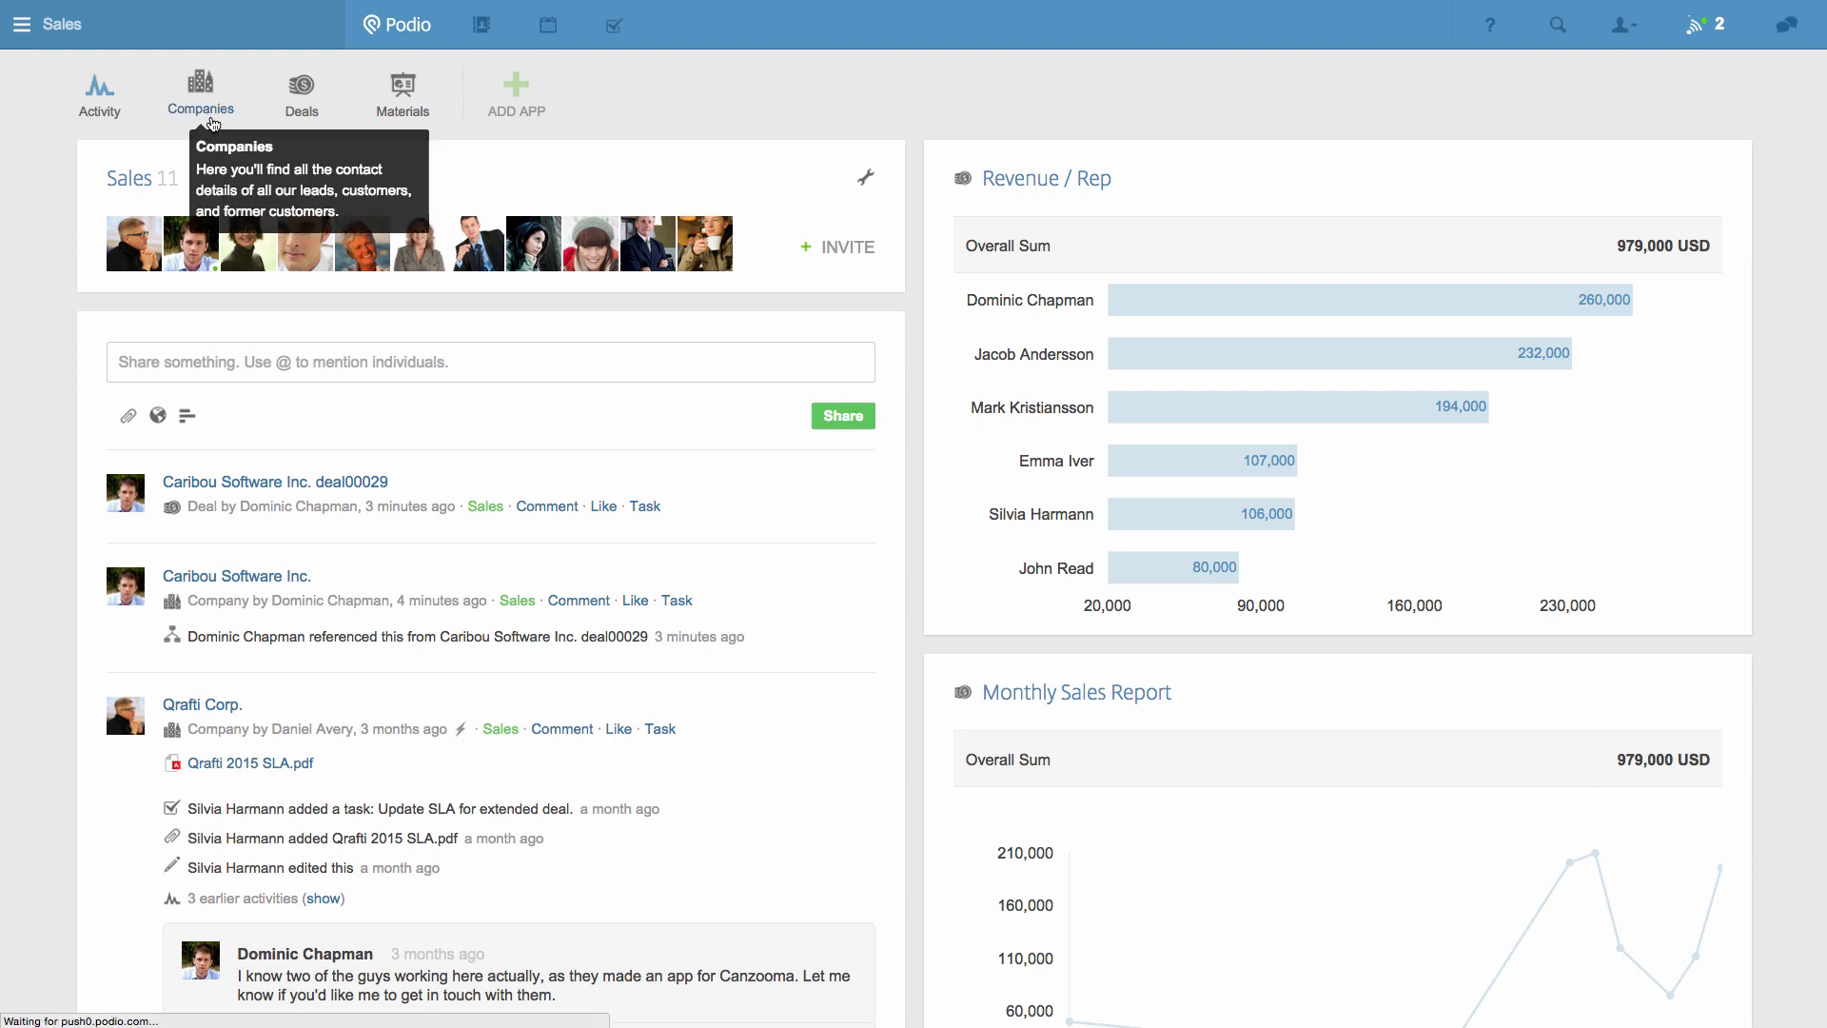
# - Review the Caribou Software Inc. record in the Companies app, then close it
pyautogui.click(213, 124)
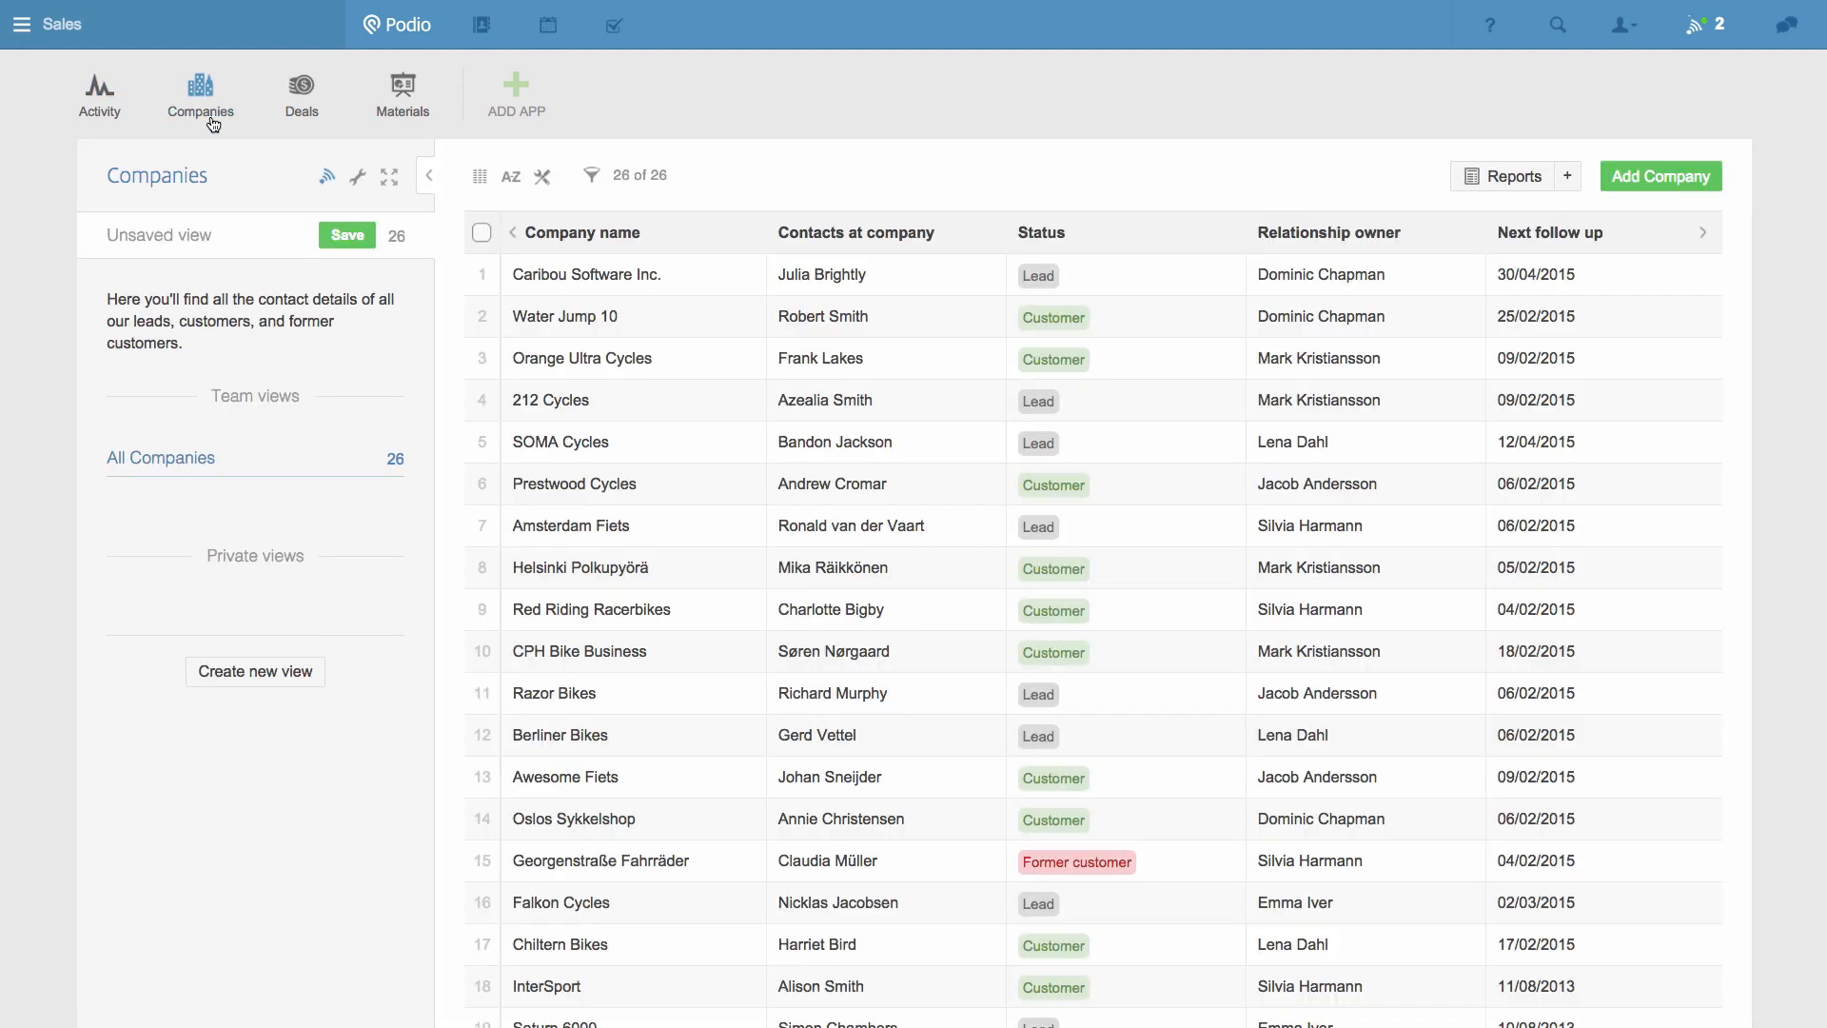
pyautogui.click(739, 279)
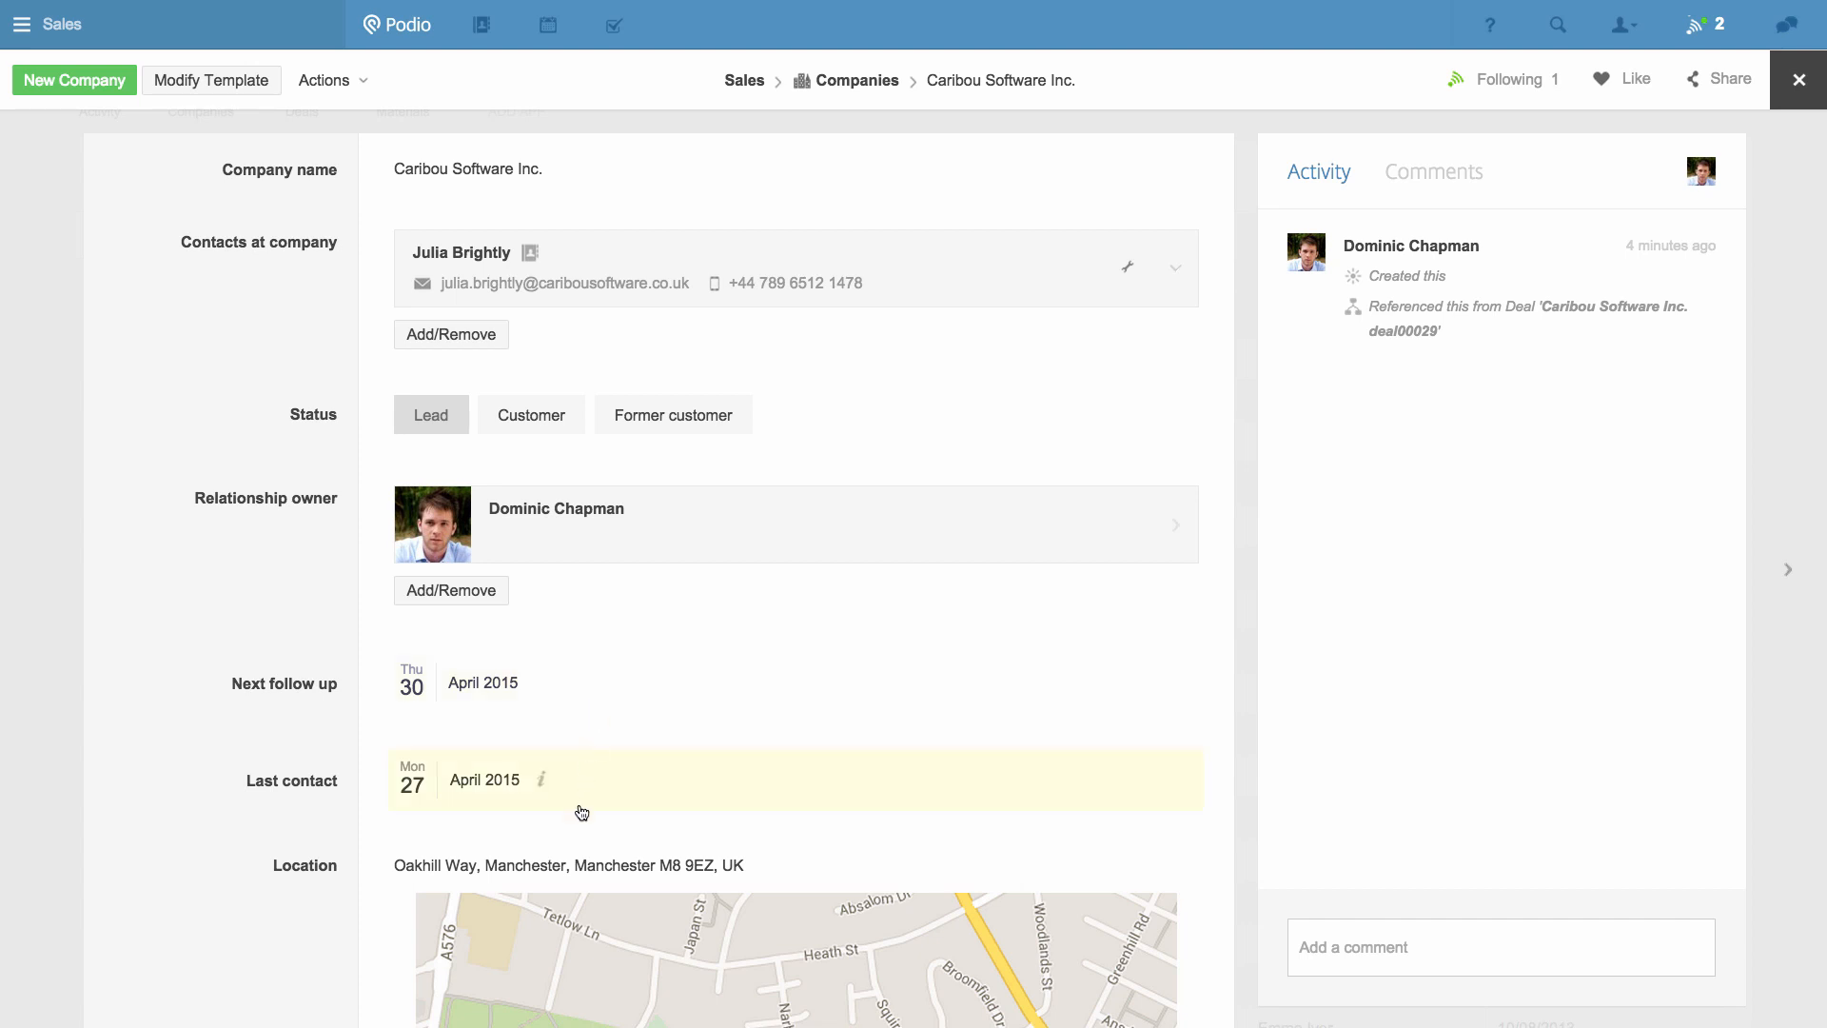
pyautogui.press('Escape')
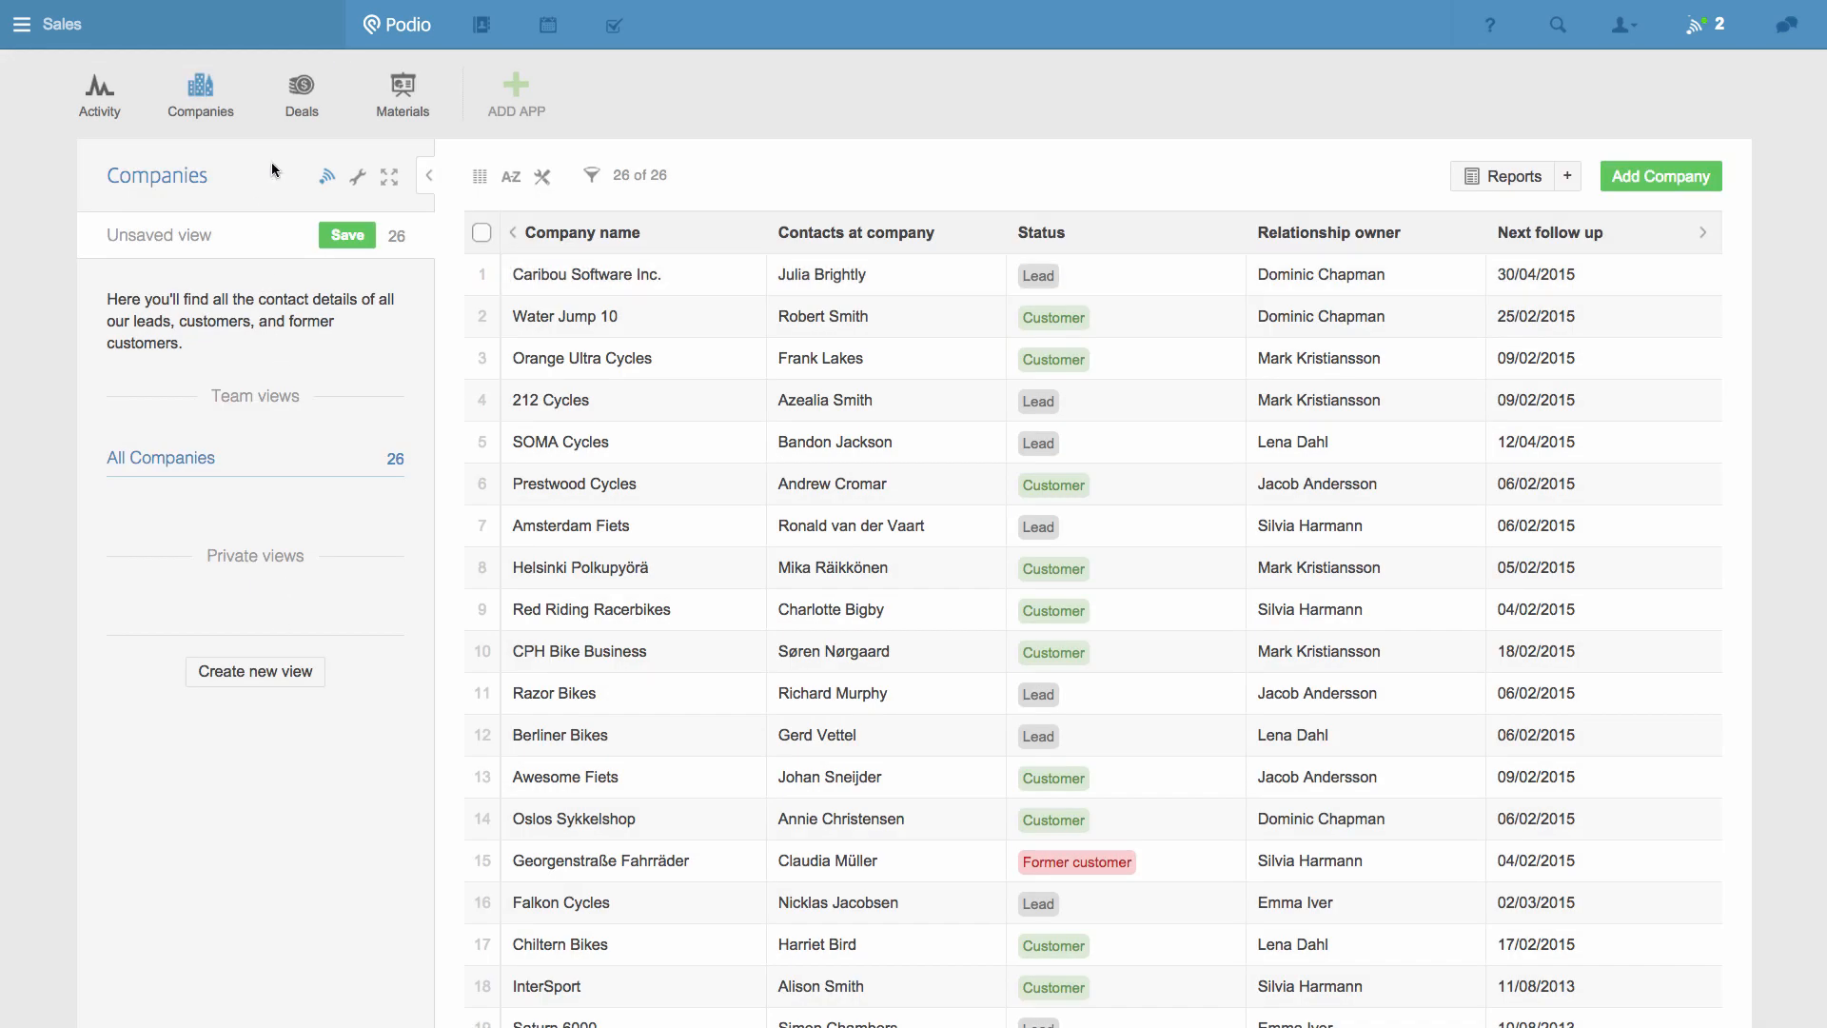
# - Review the Caribou Software Inc. deal in the Deals app, then close it
pyautogui.click(301, 112)
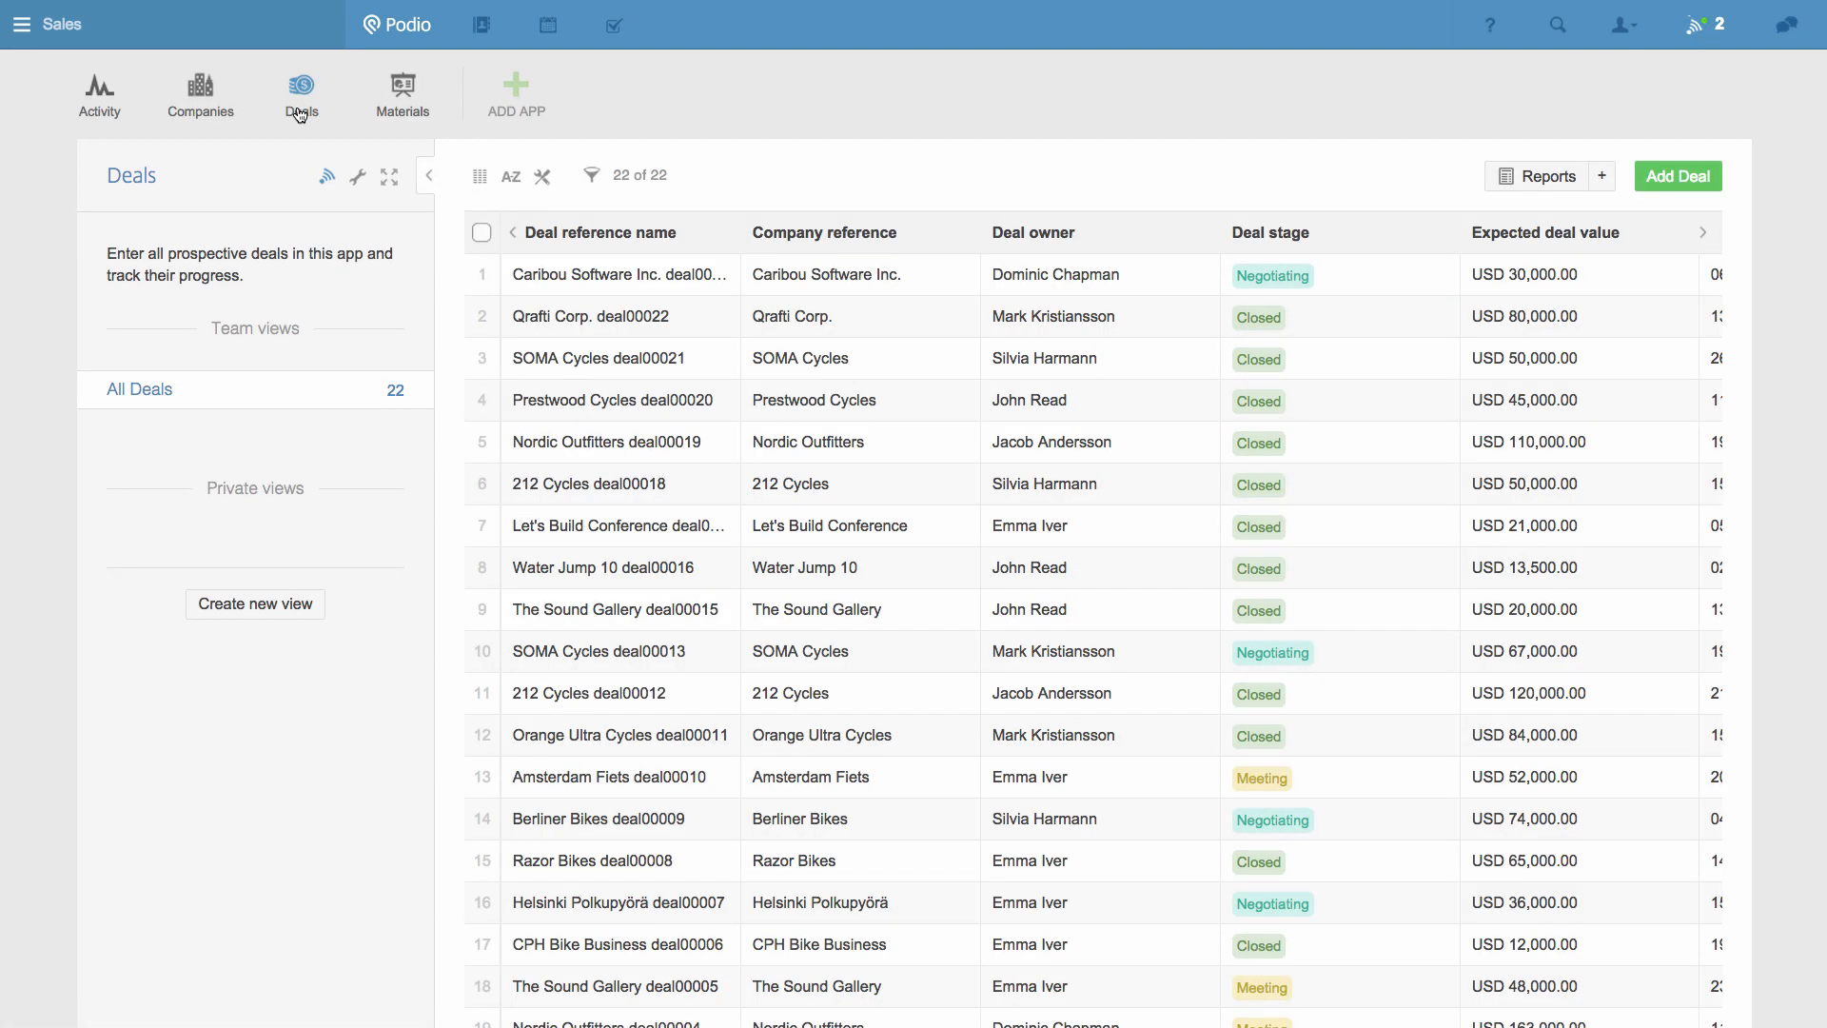
pyautogui.click(887, 280)
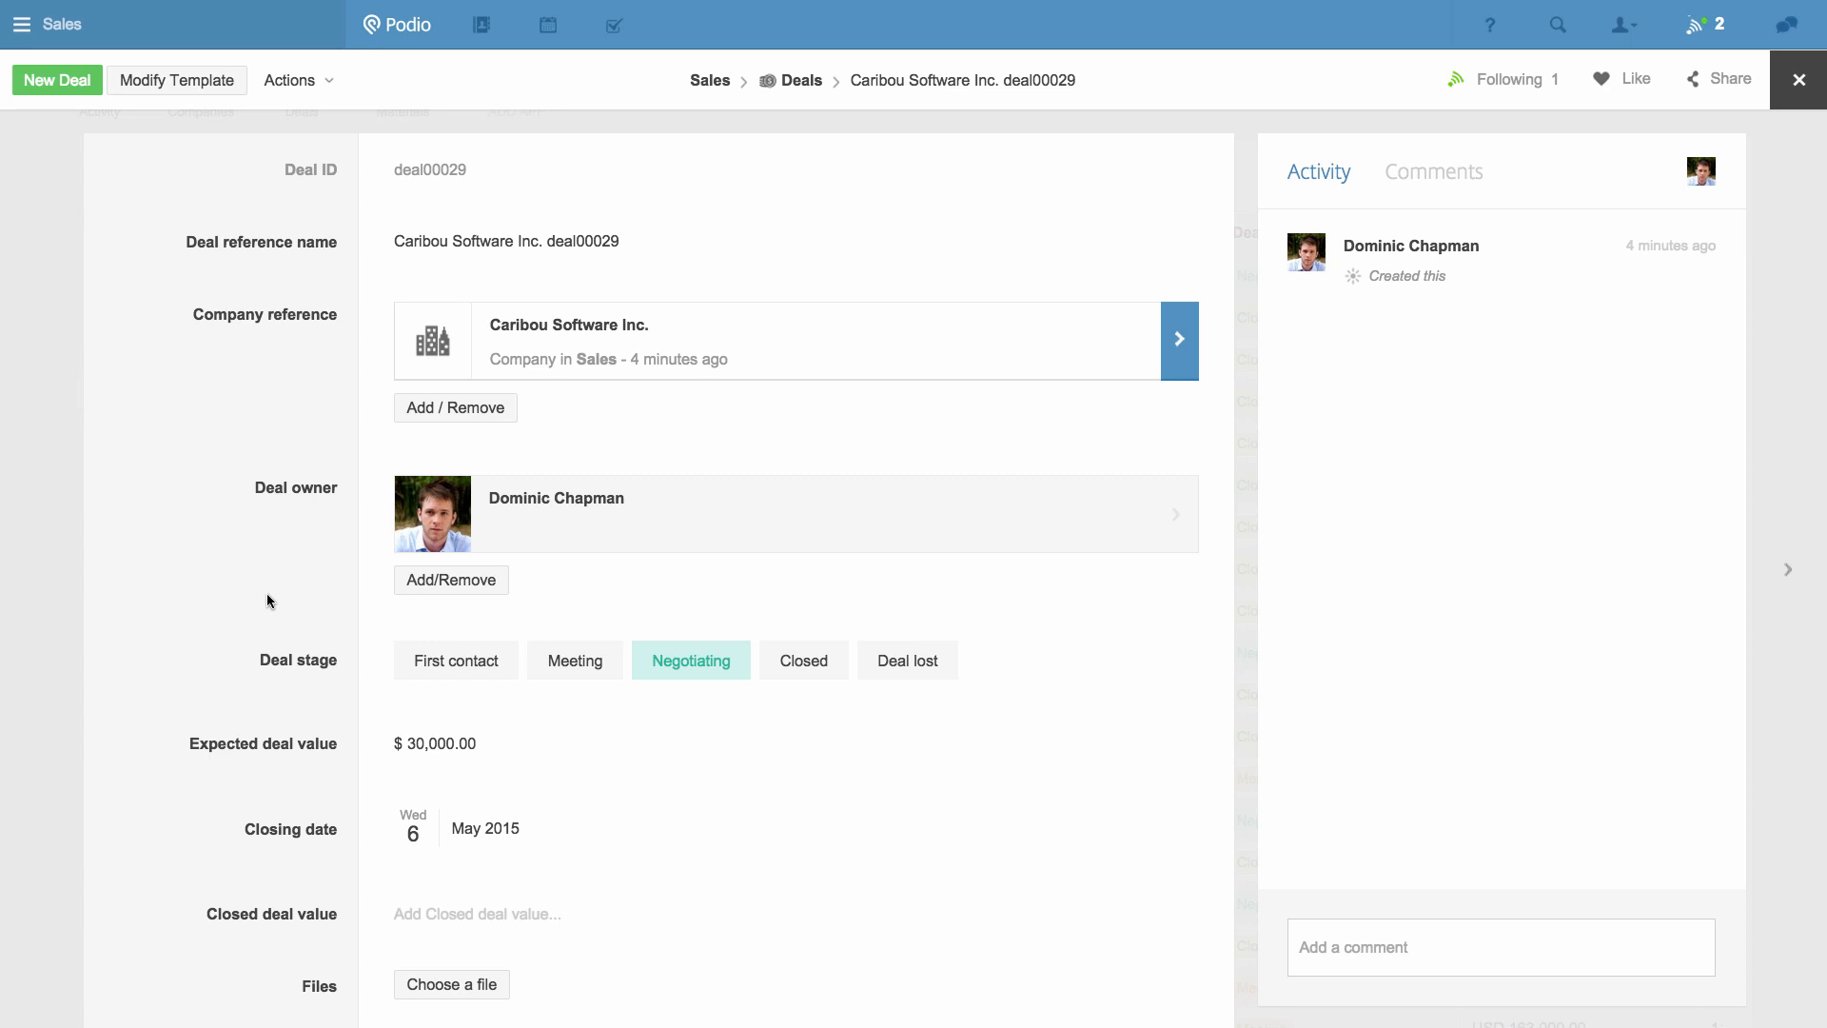
pyautogui.press('Escape')
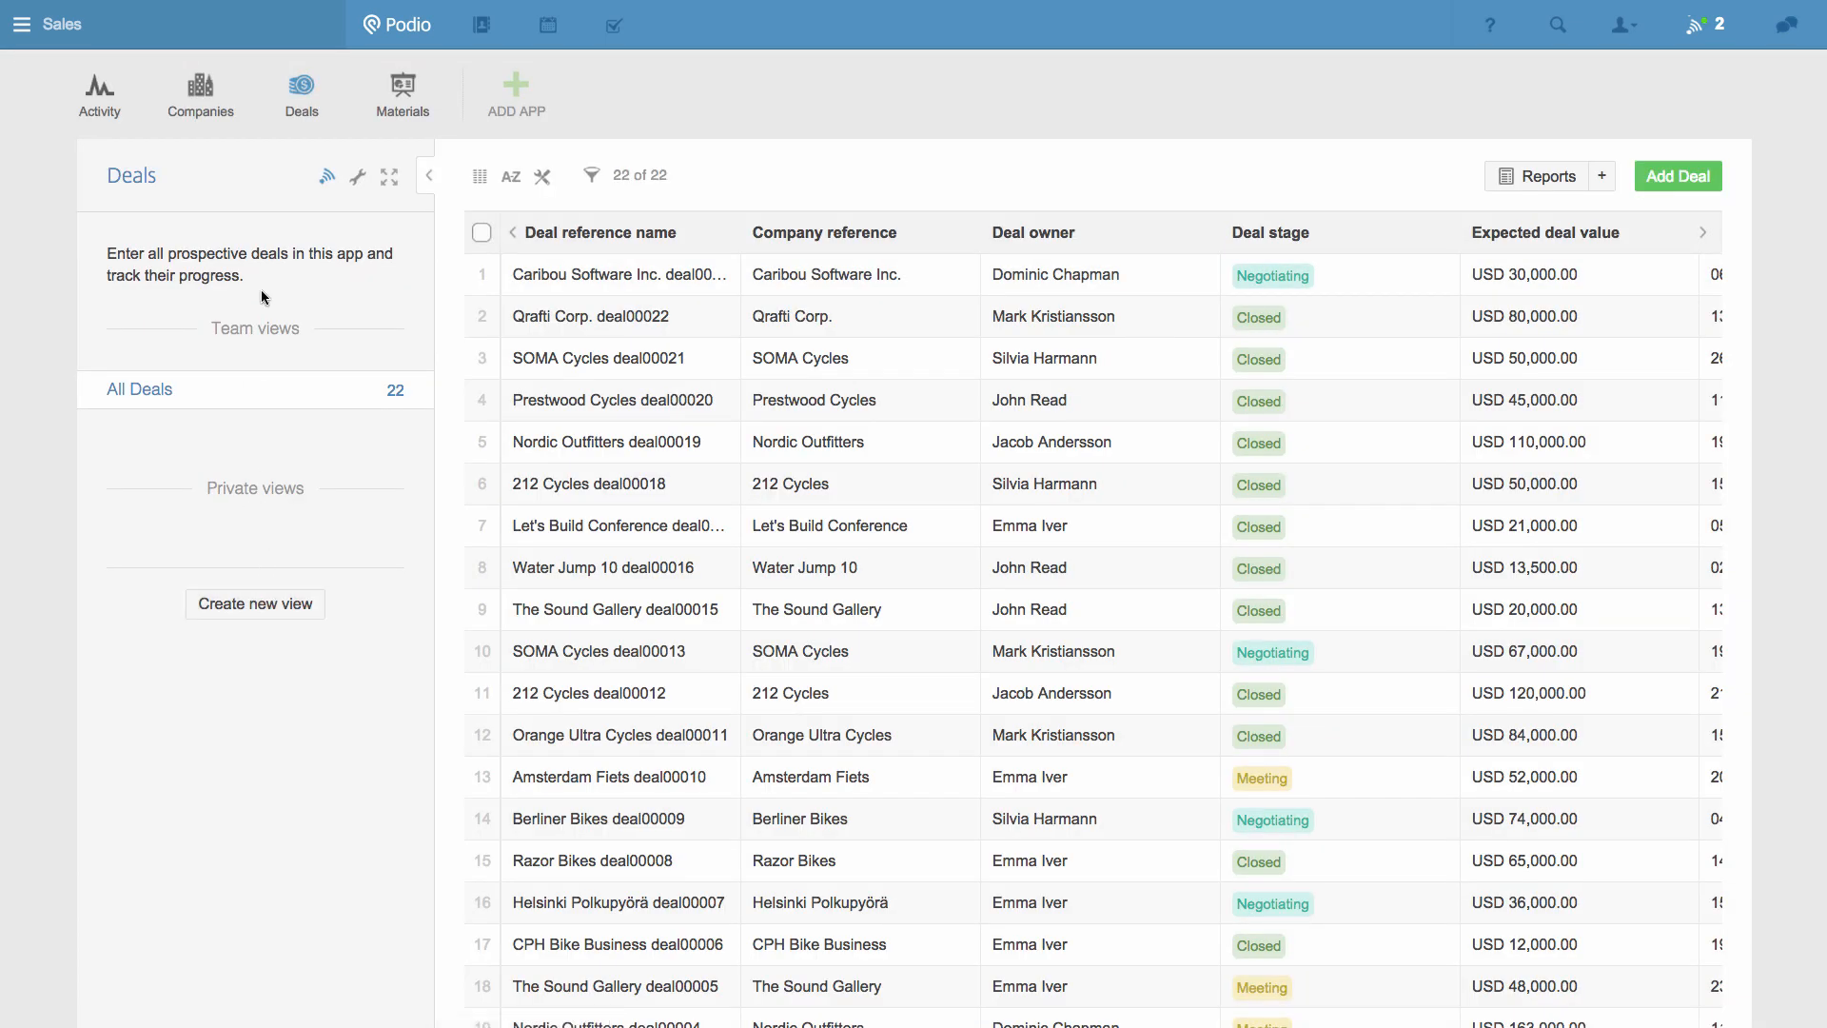
# - Create a new workflow for the Deals app, triggered when a deal is updated and its Deal stage field changes
pyautogui.click(357, 186)
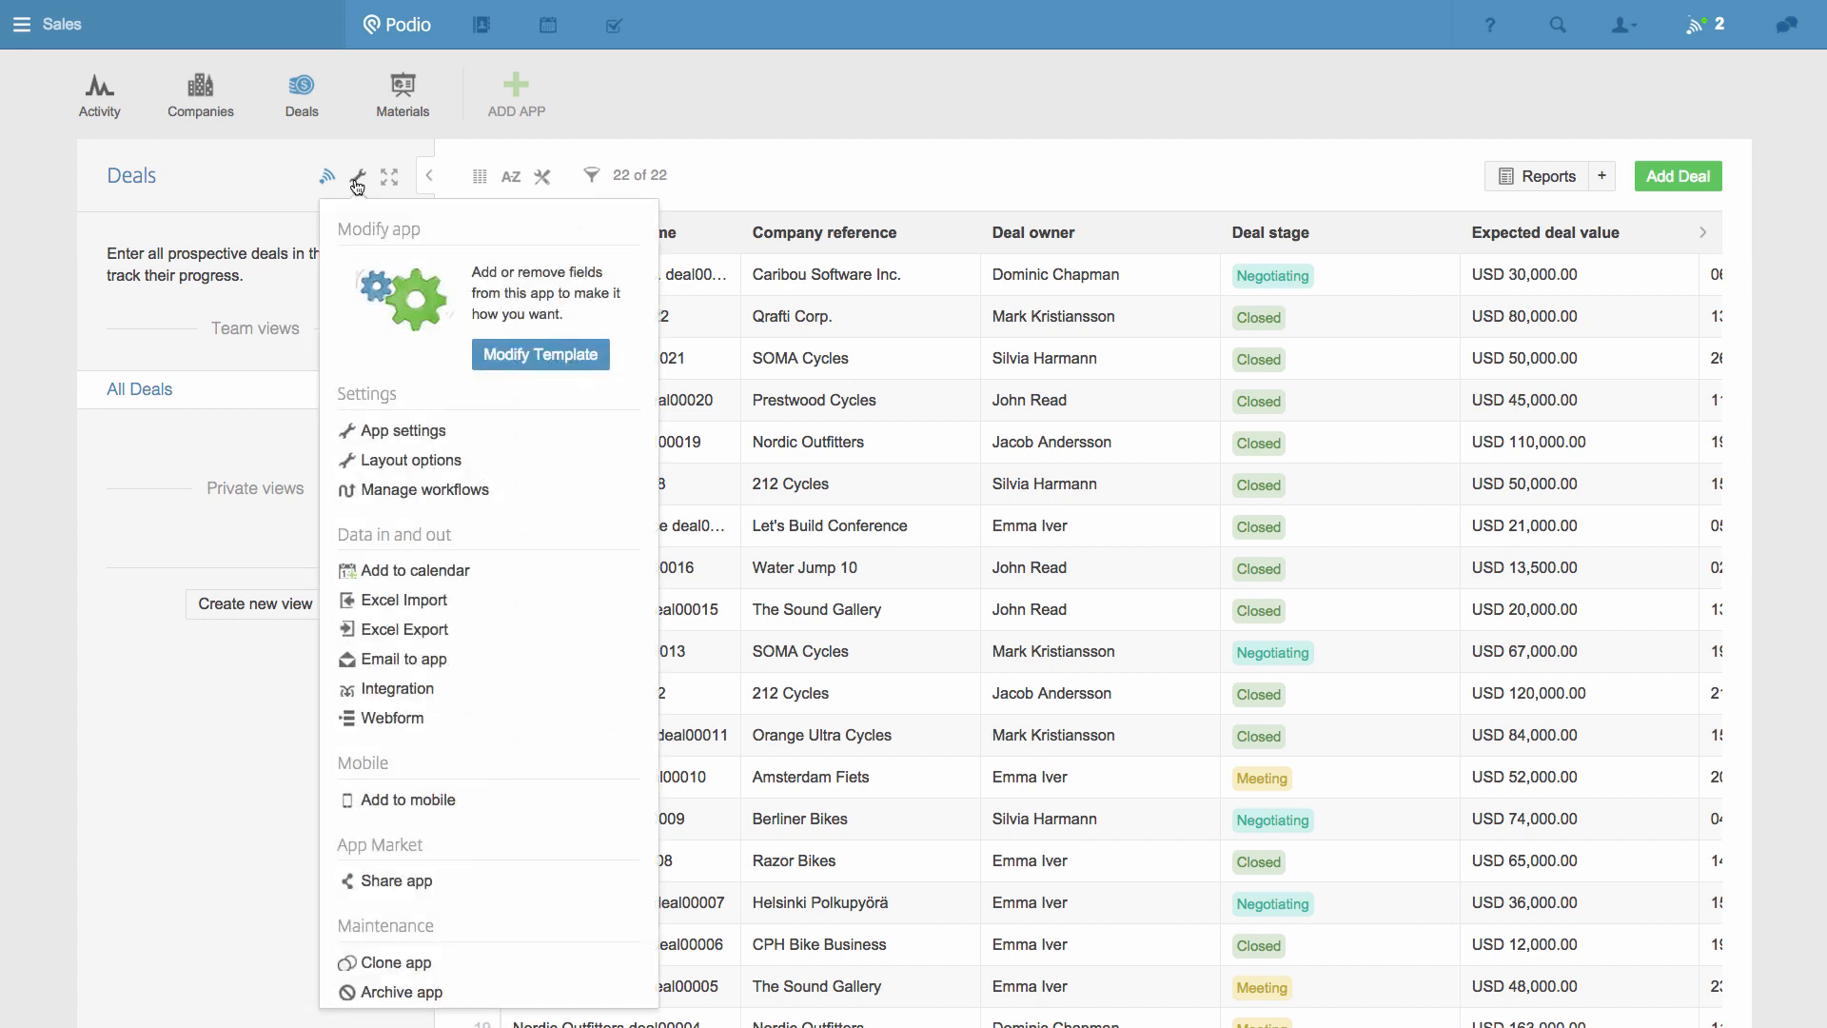
pyautogui.click(465, 491)
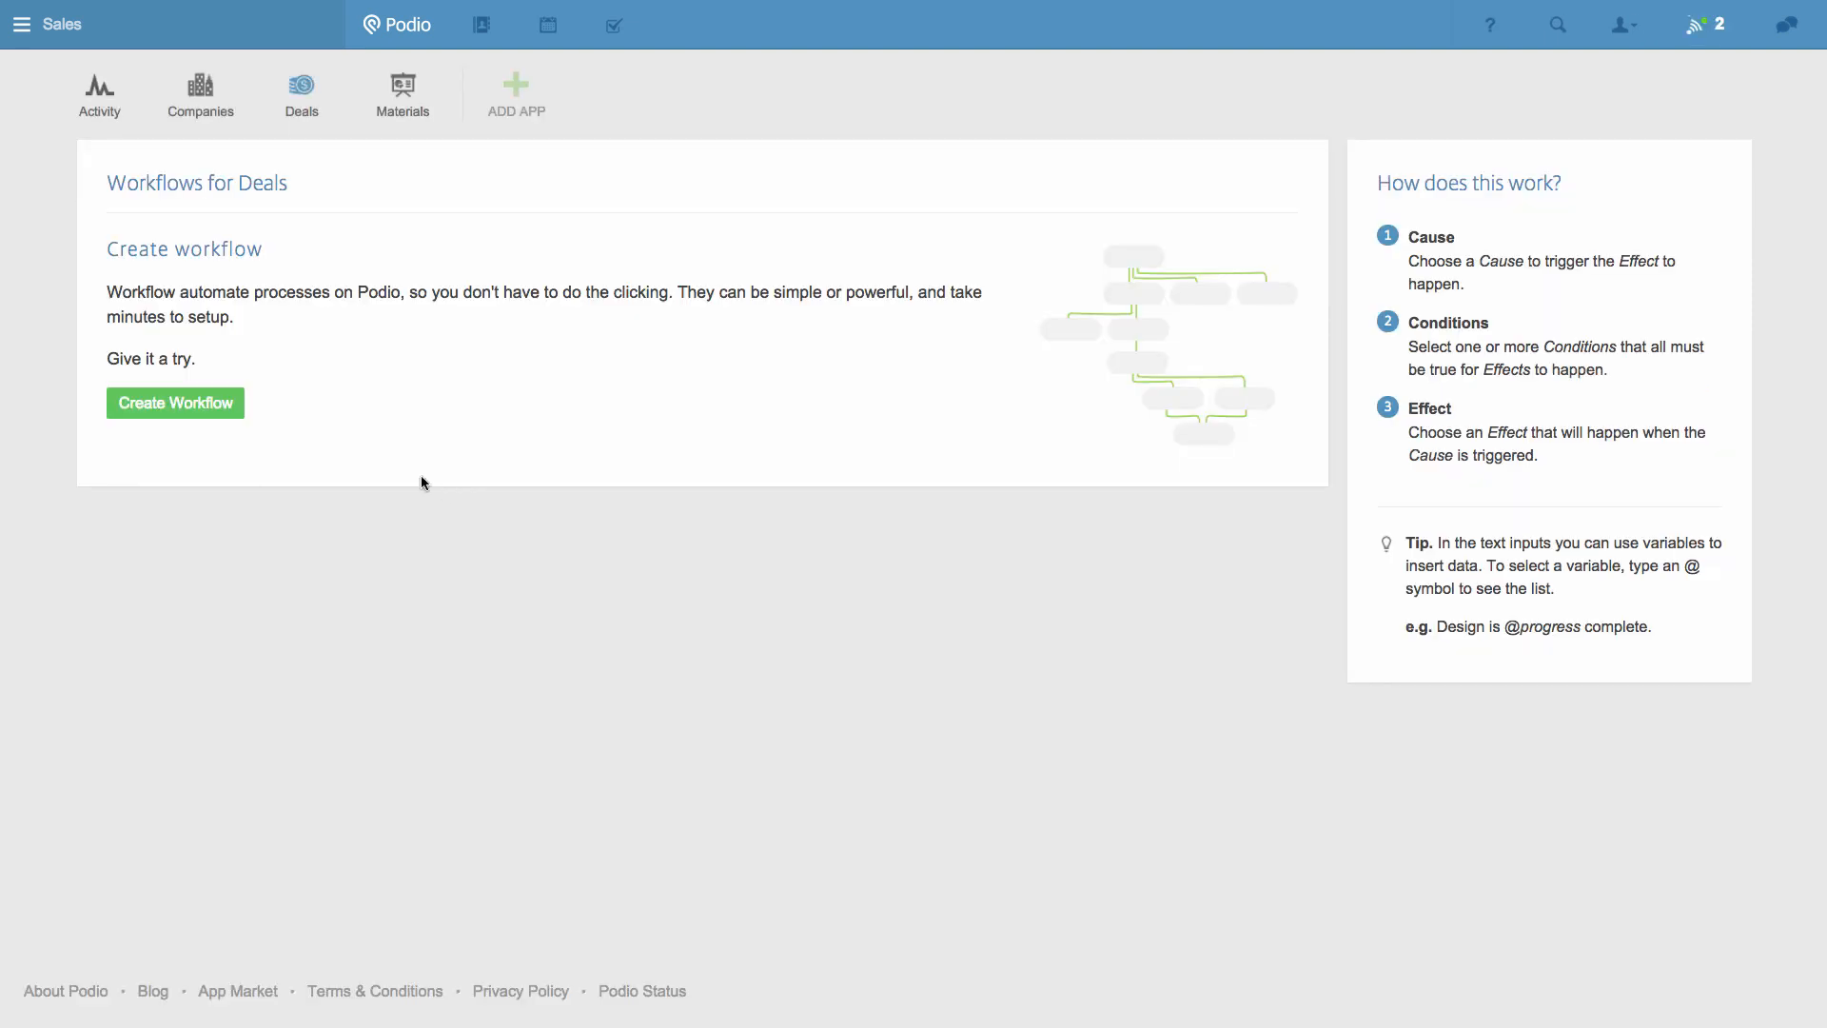
pyautogui.click(238, 407)
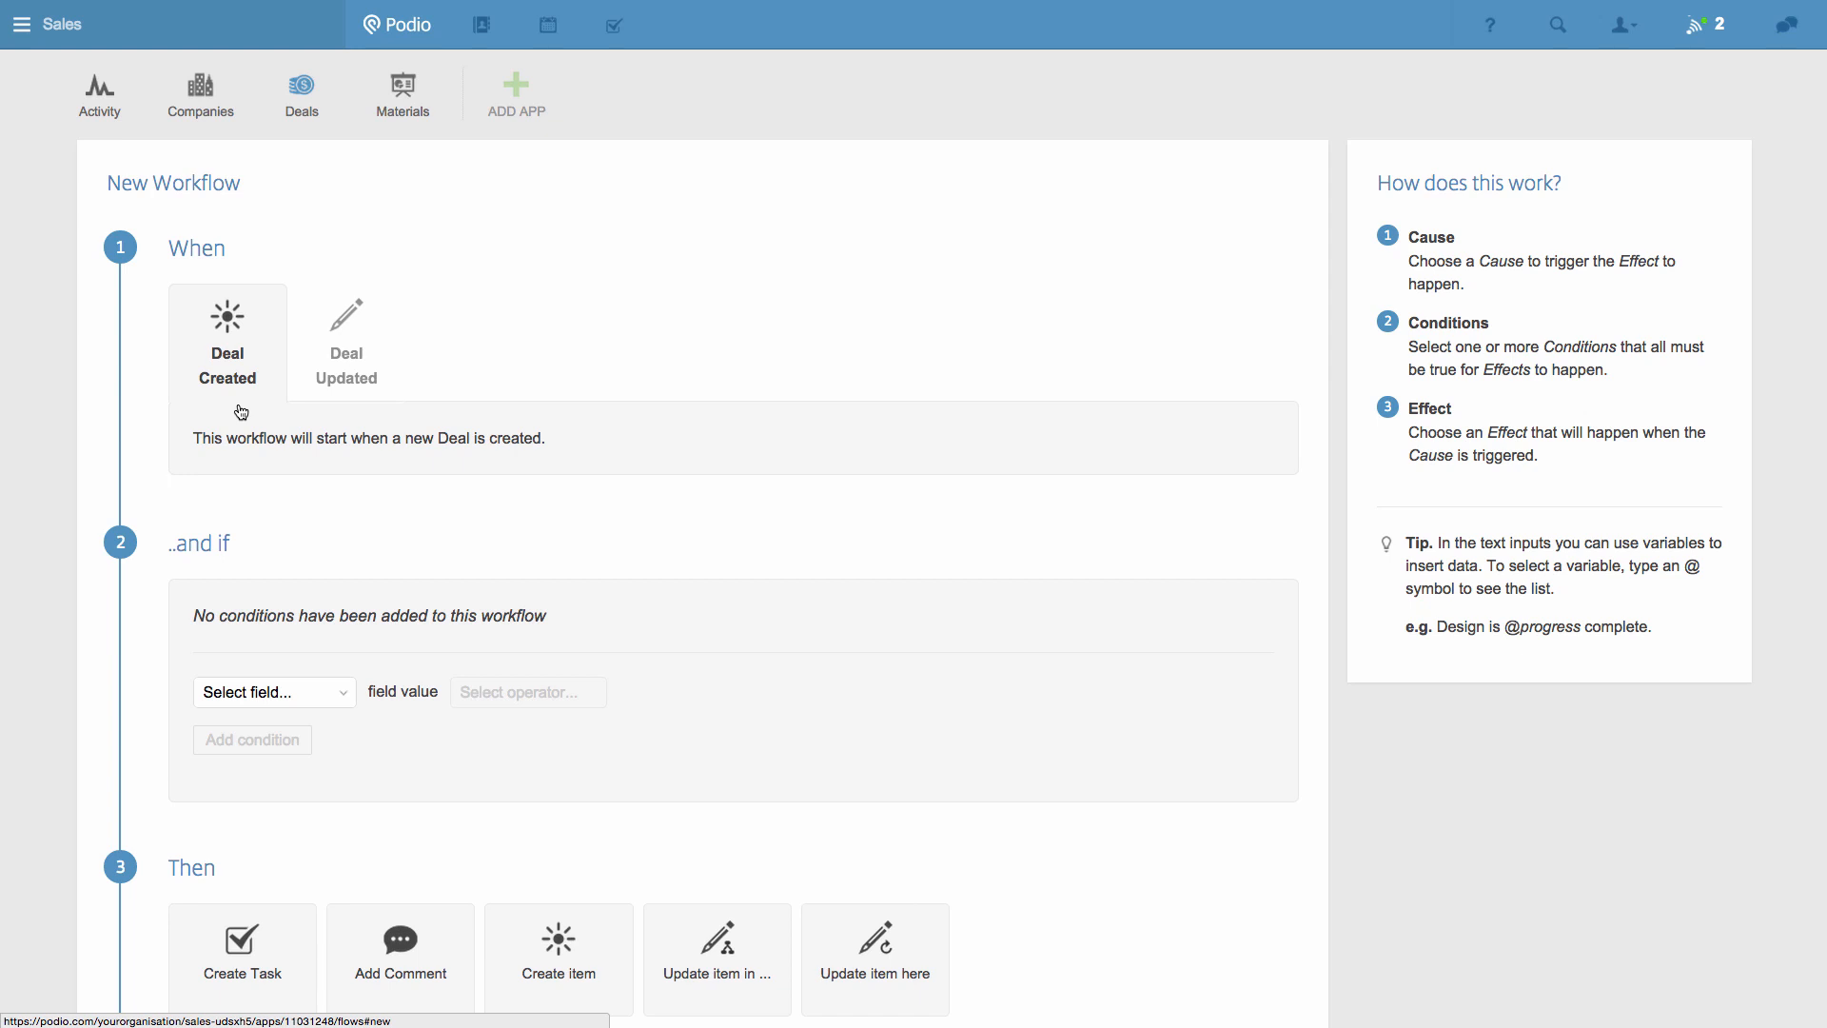
pyautogui.click(358, 379)
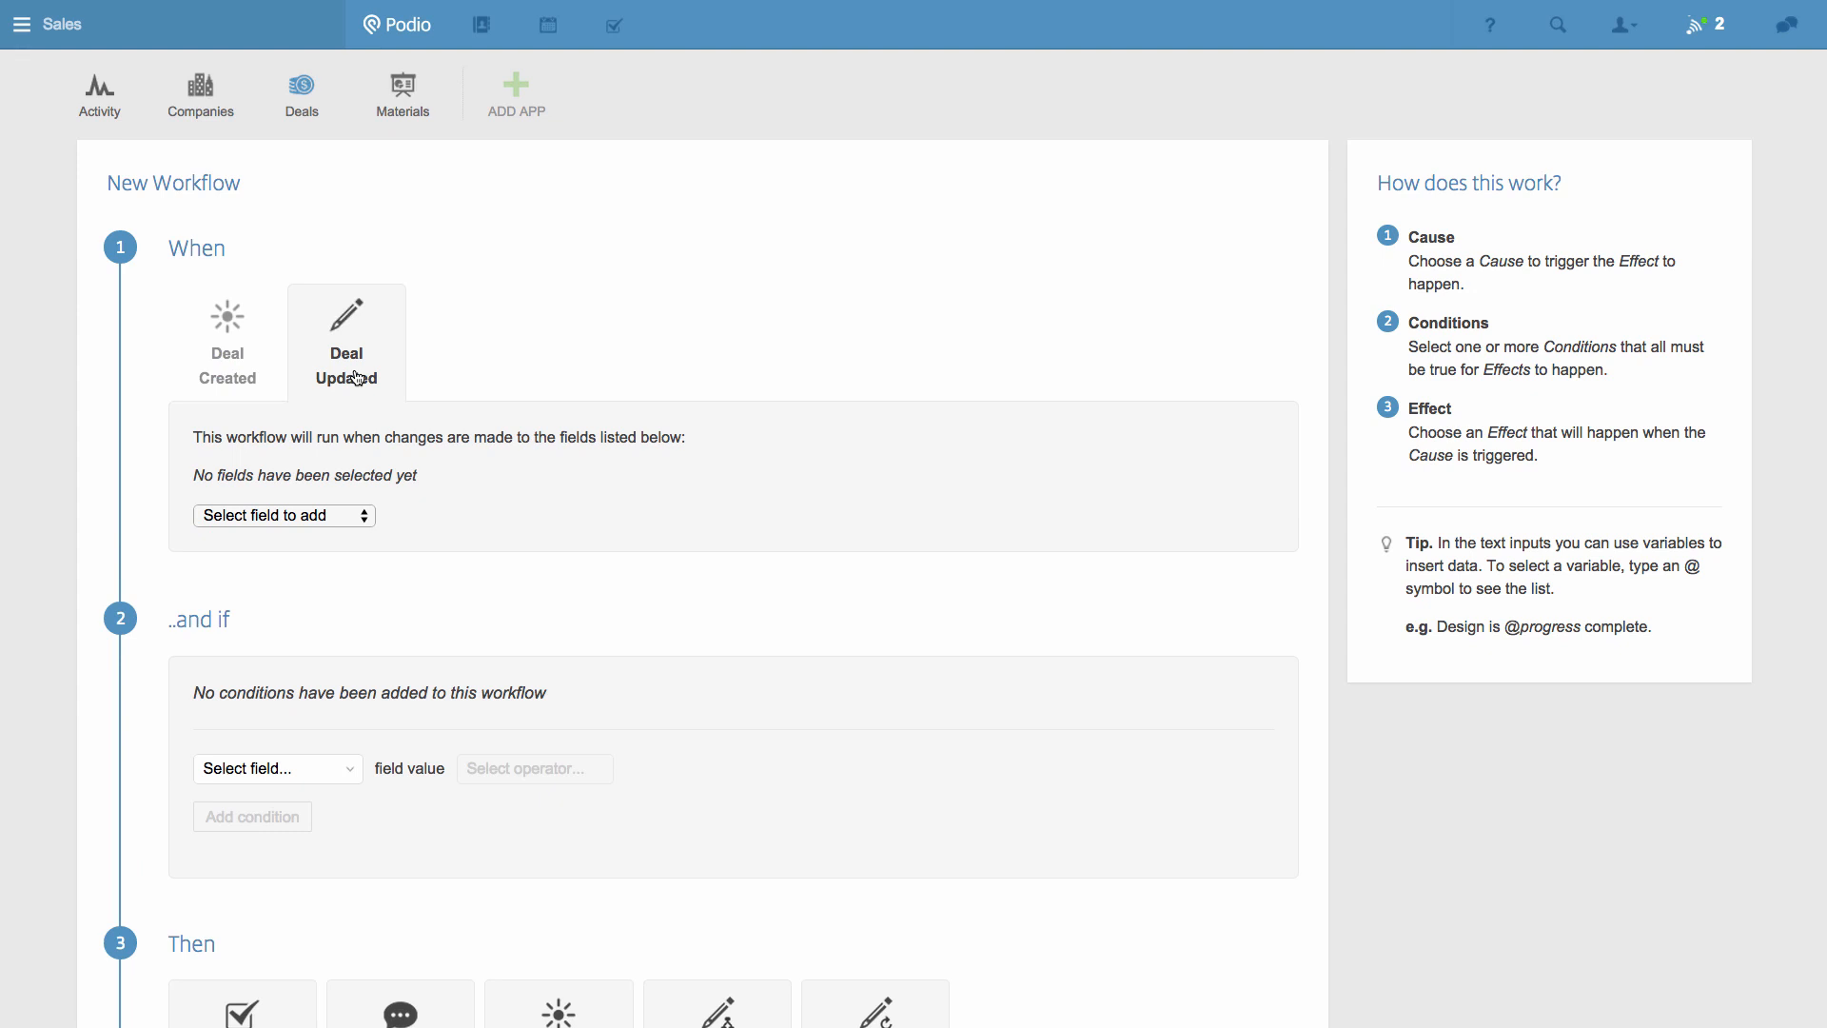
pyautogui.click(353, 517)
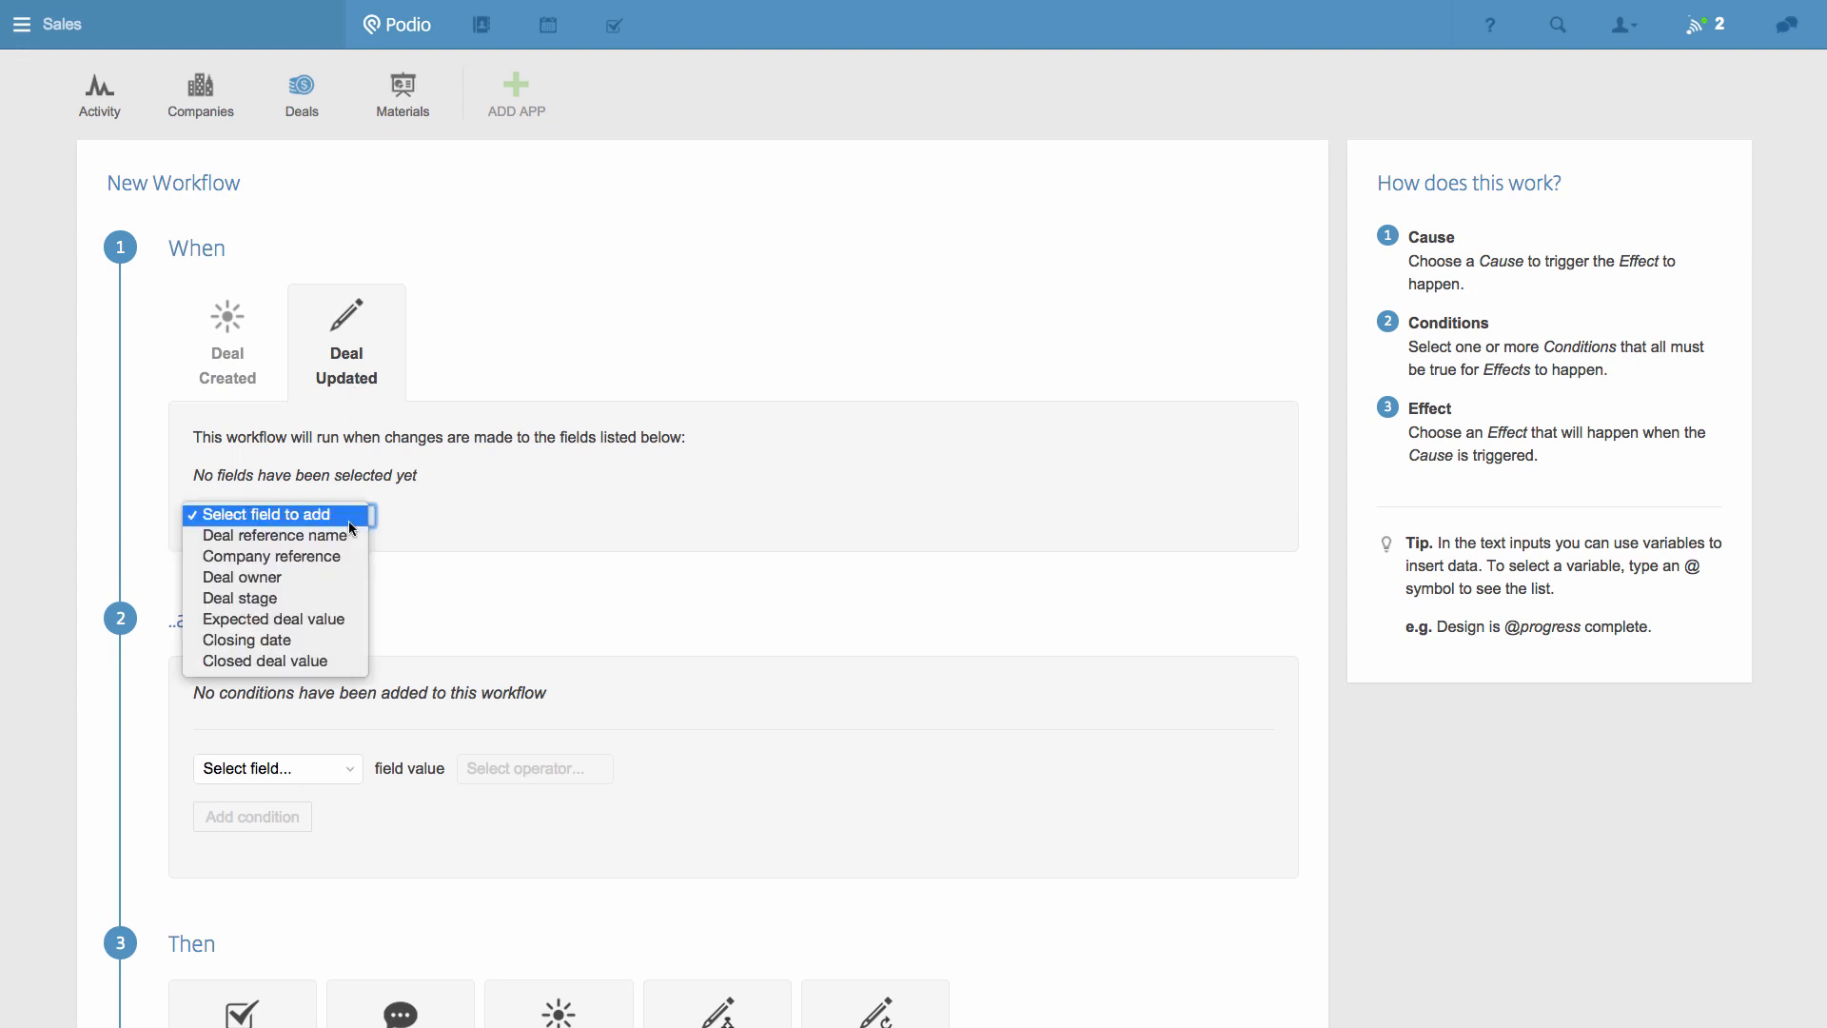
pyautogui.click(300, 601)
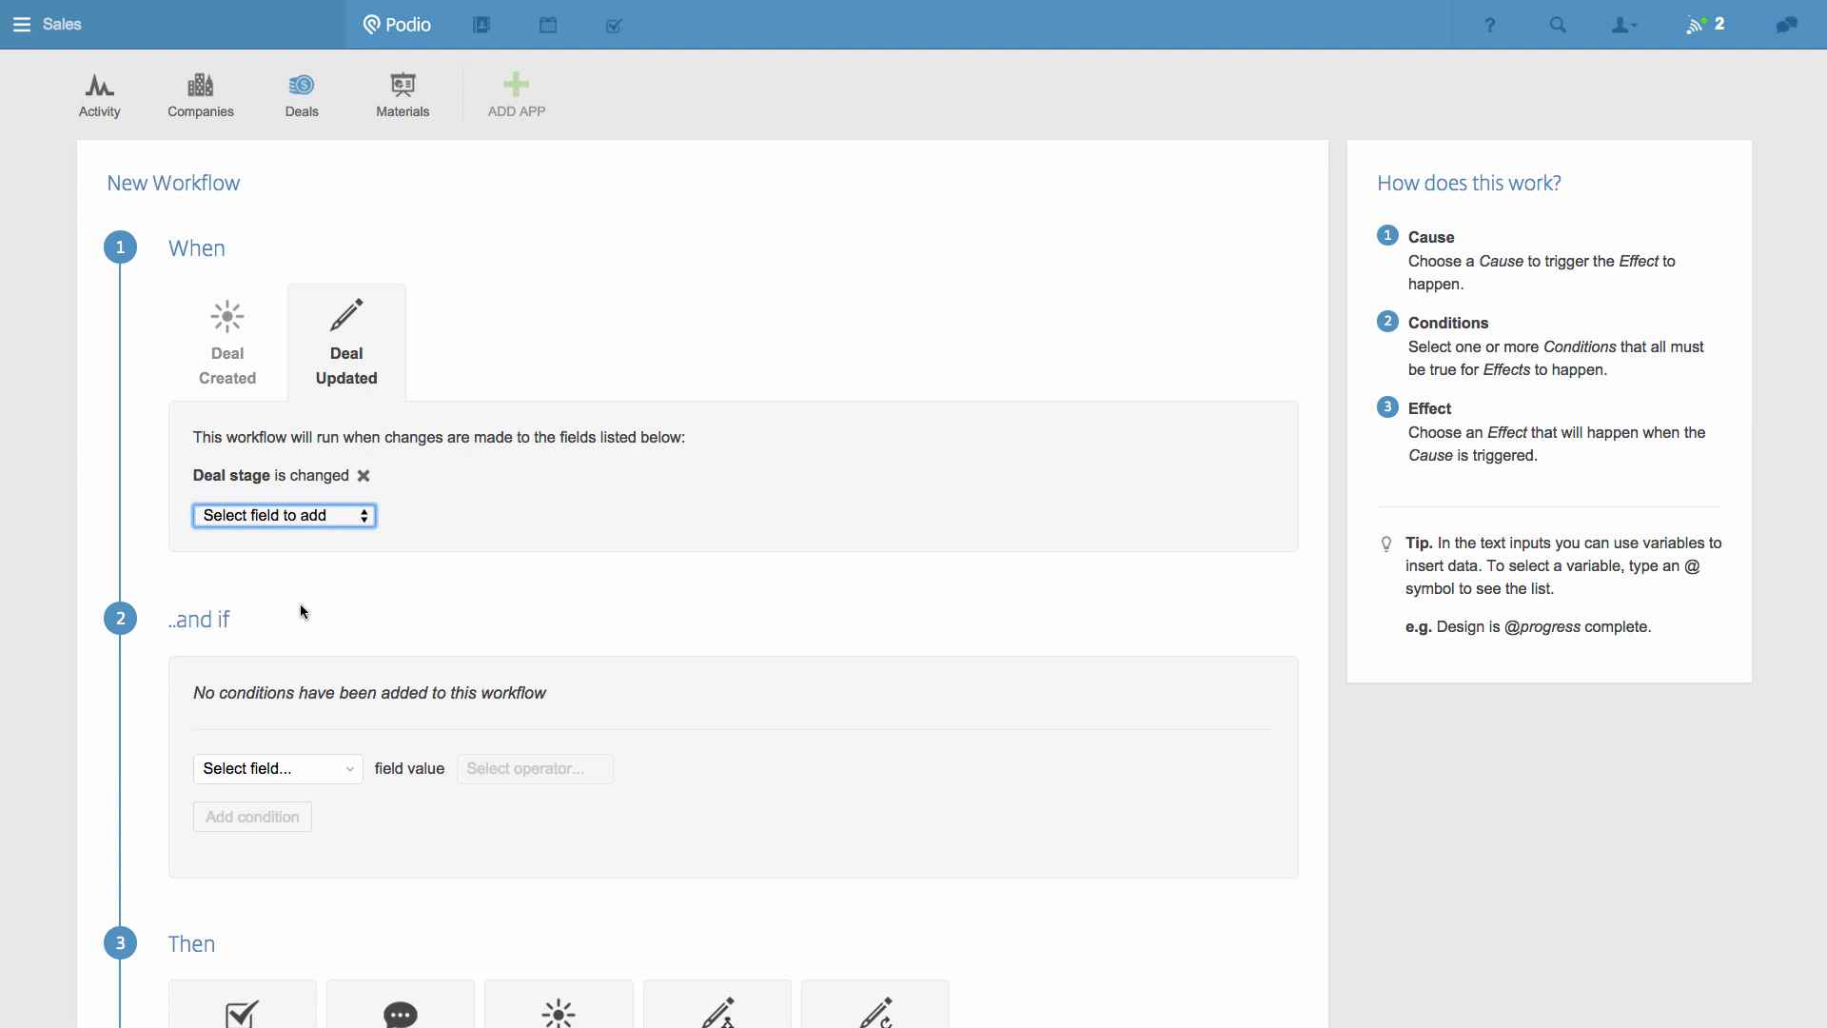
# - Add a workflow condition requiring the Future Deal stage field value to contain Closed
pyautogui.scroll(-3, 301, 610)
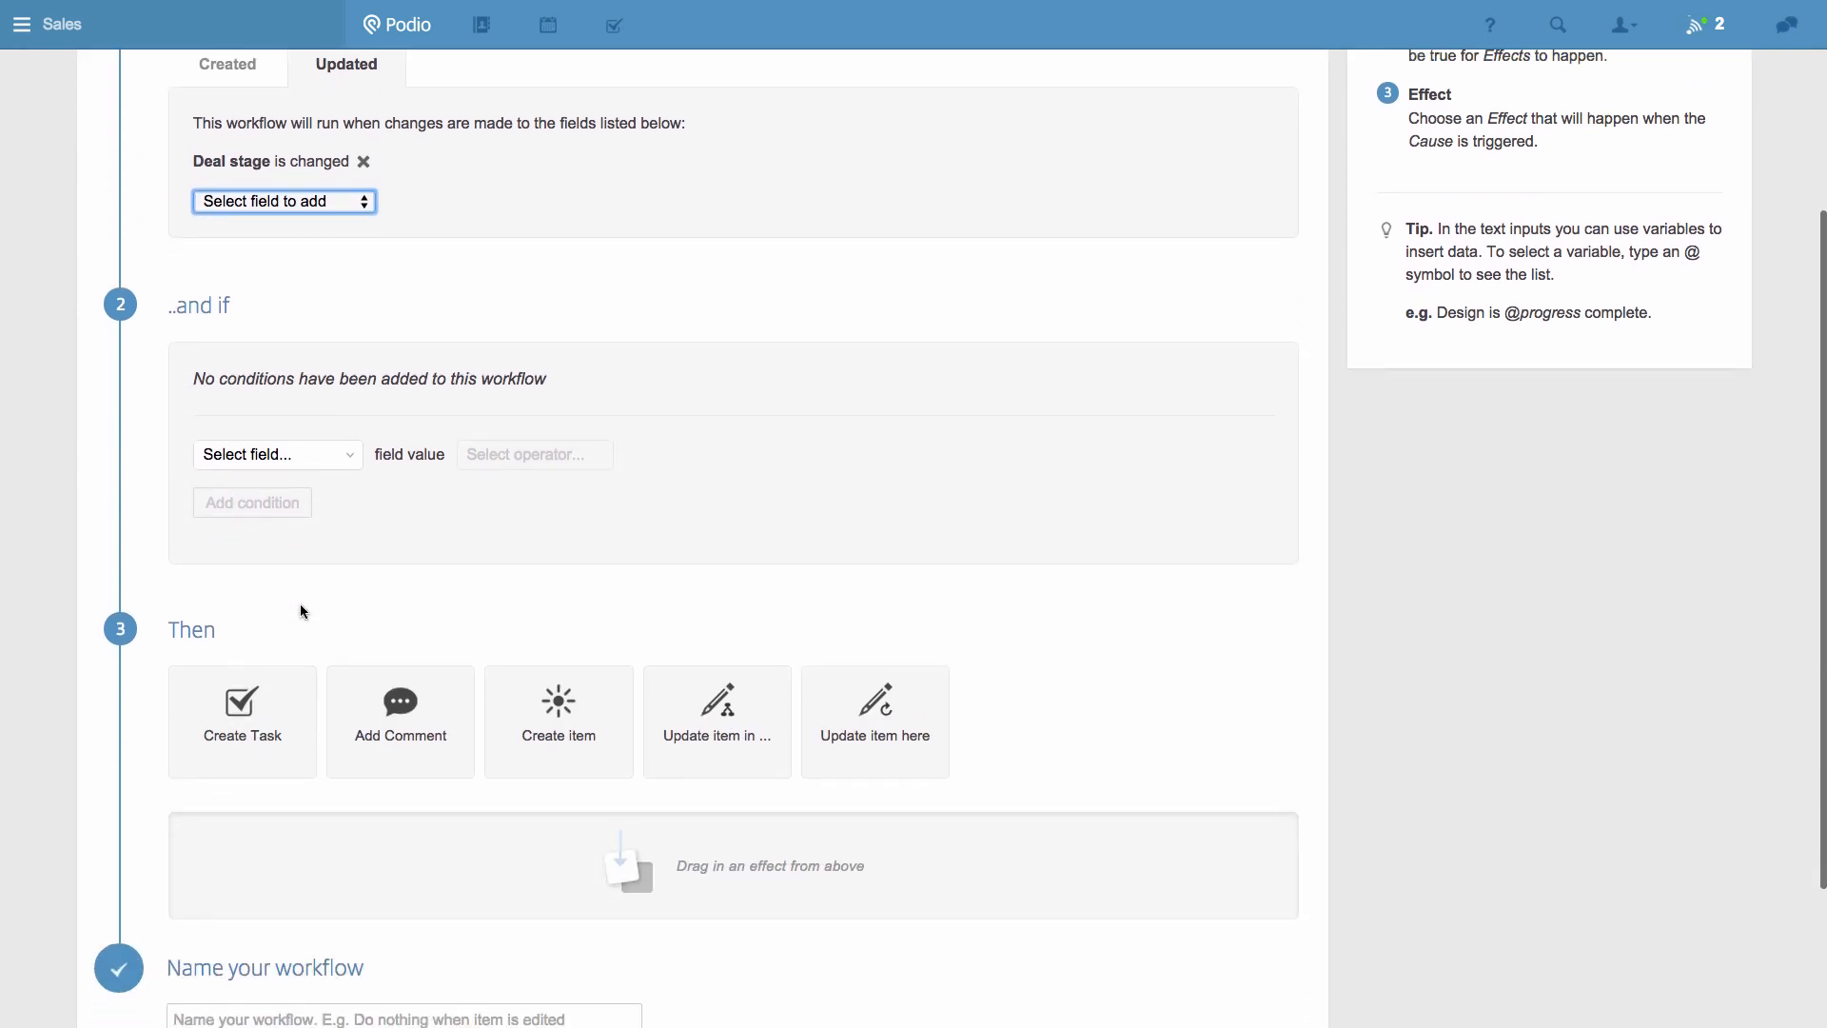
pyautogui.click(337, 462)
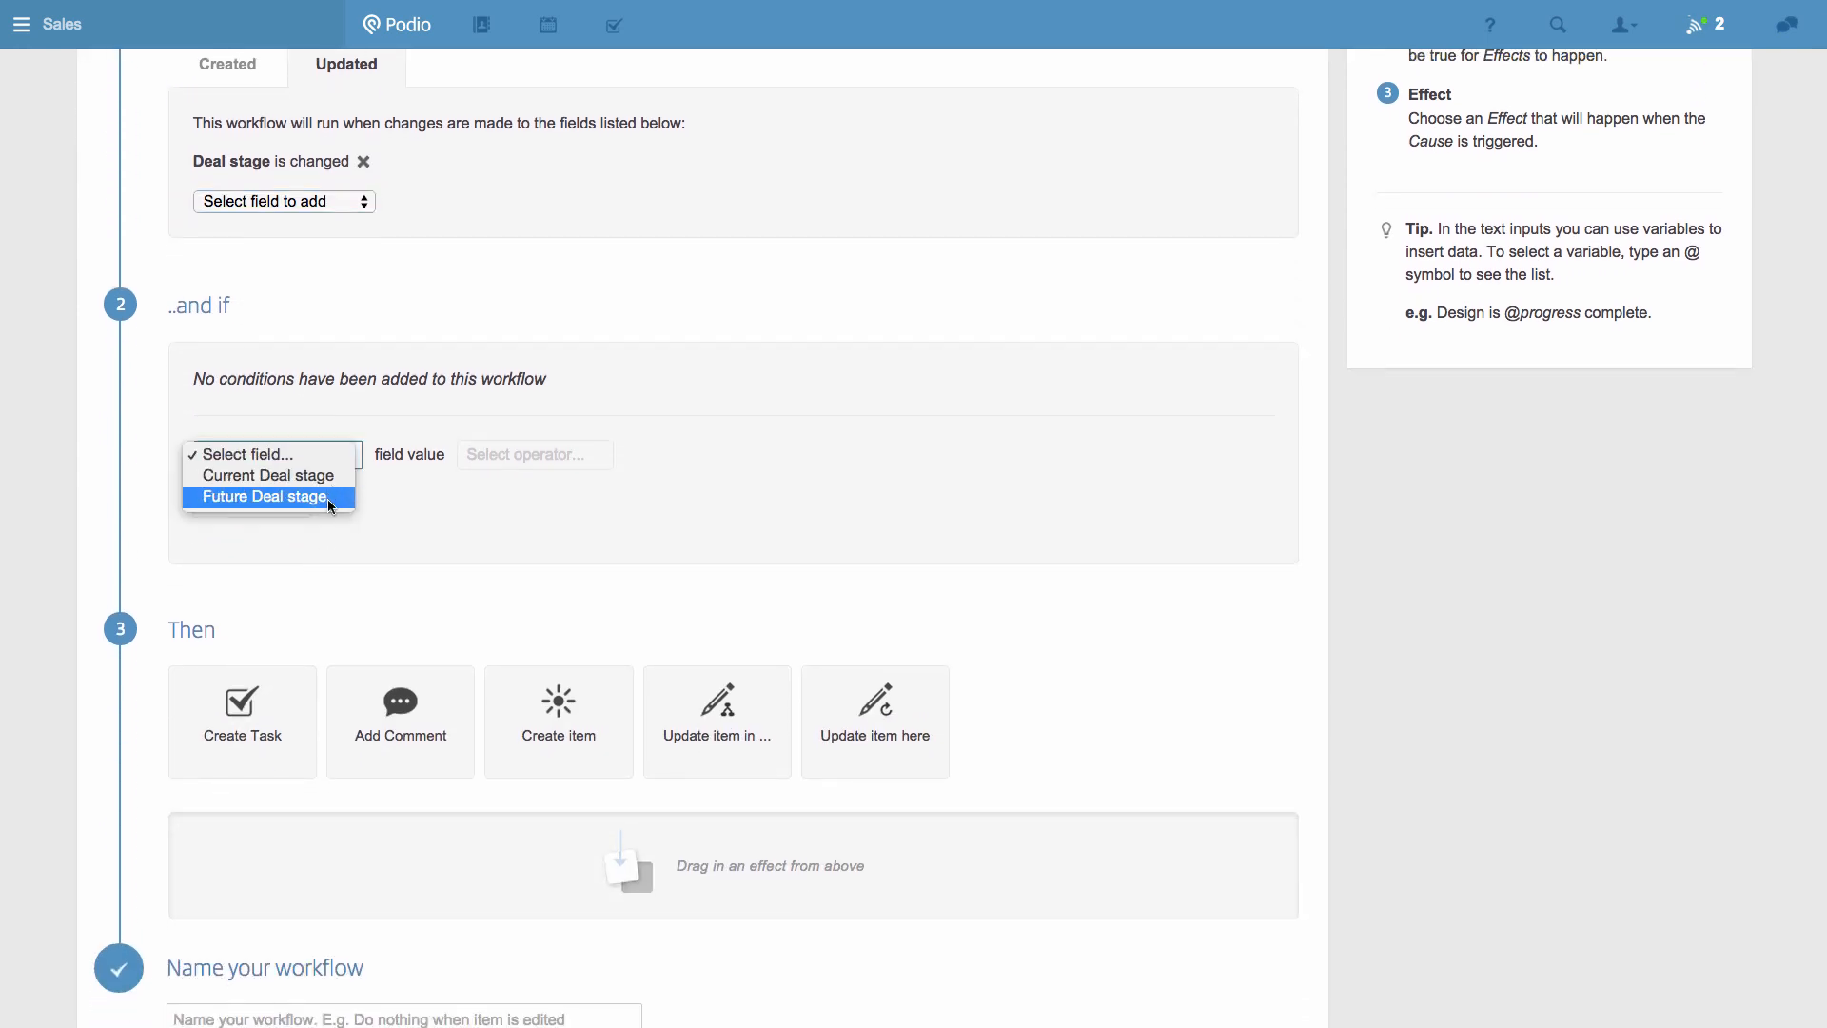
pyautogui.click(328, 496)
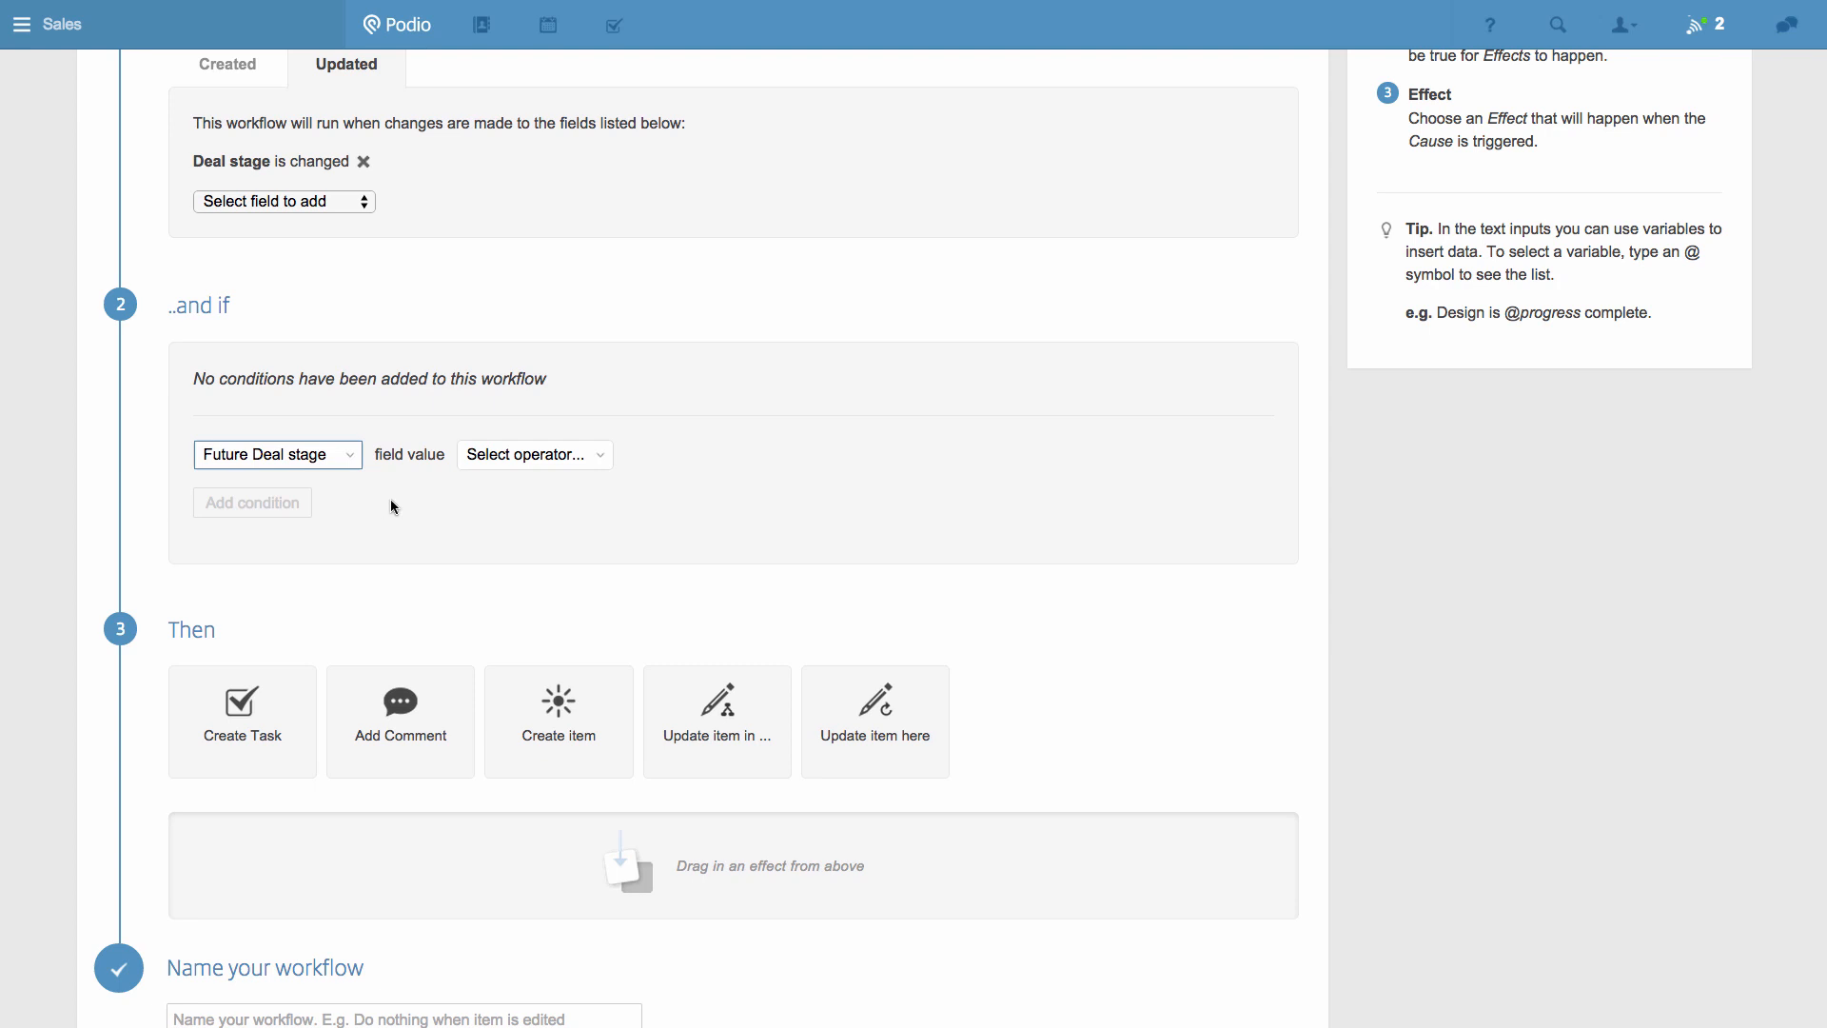
pyautogui.click(578, 470)
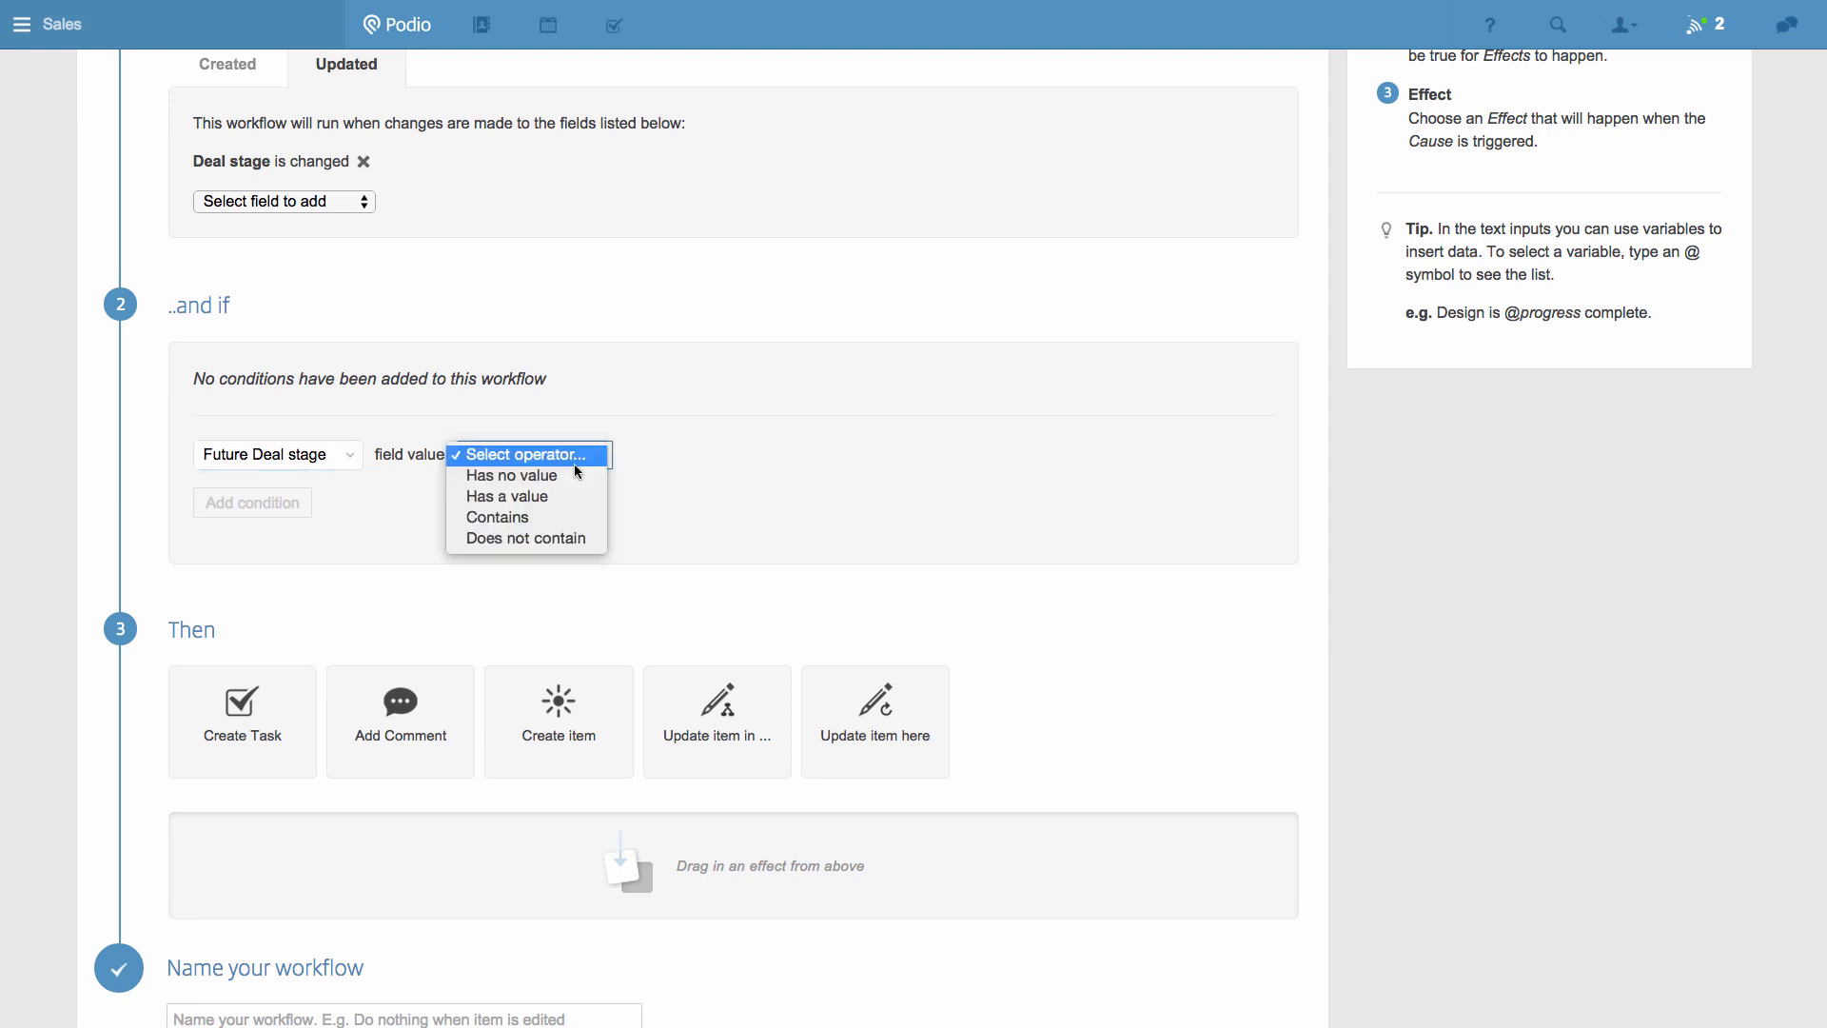
pyautogui.click(538, 519)
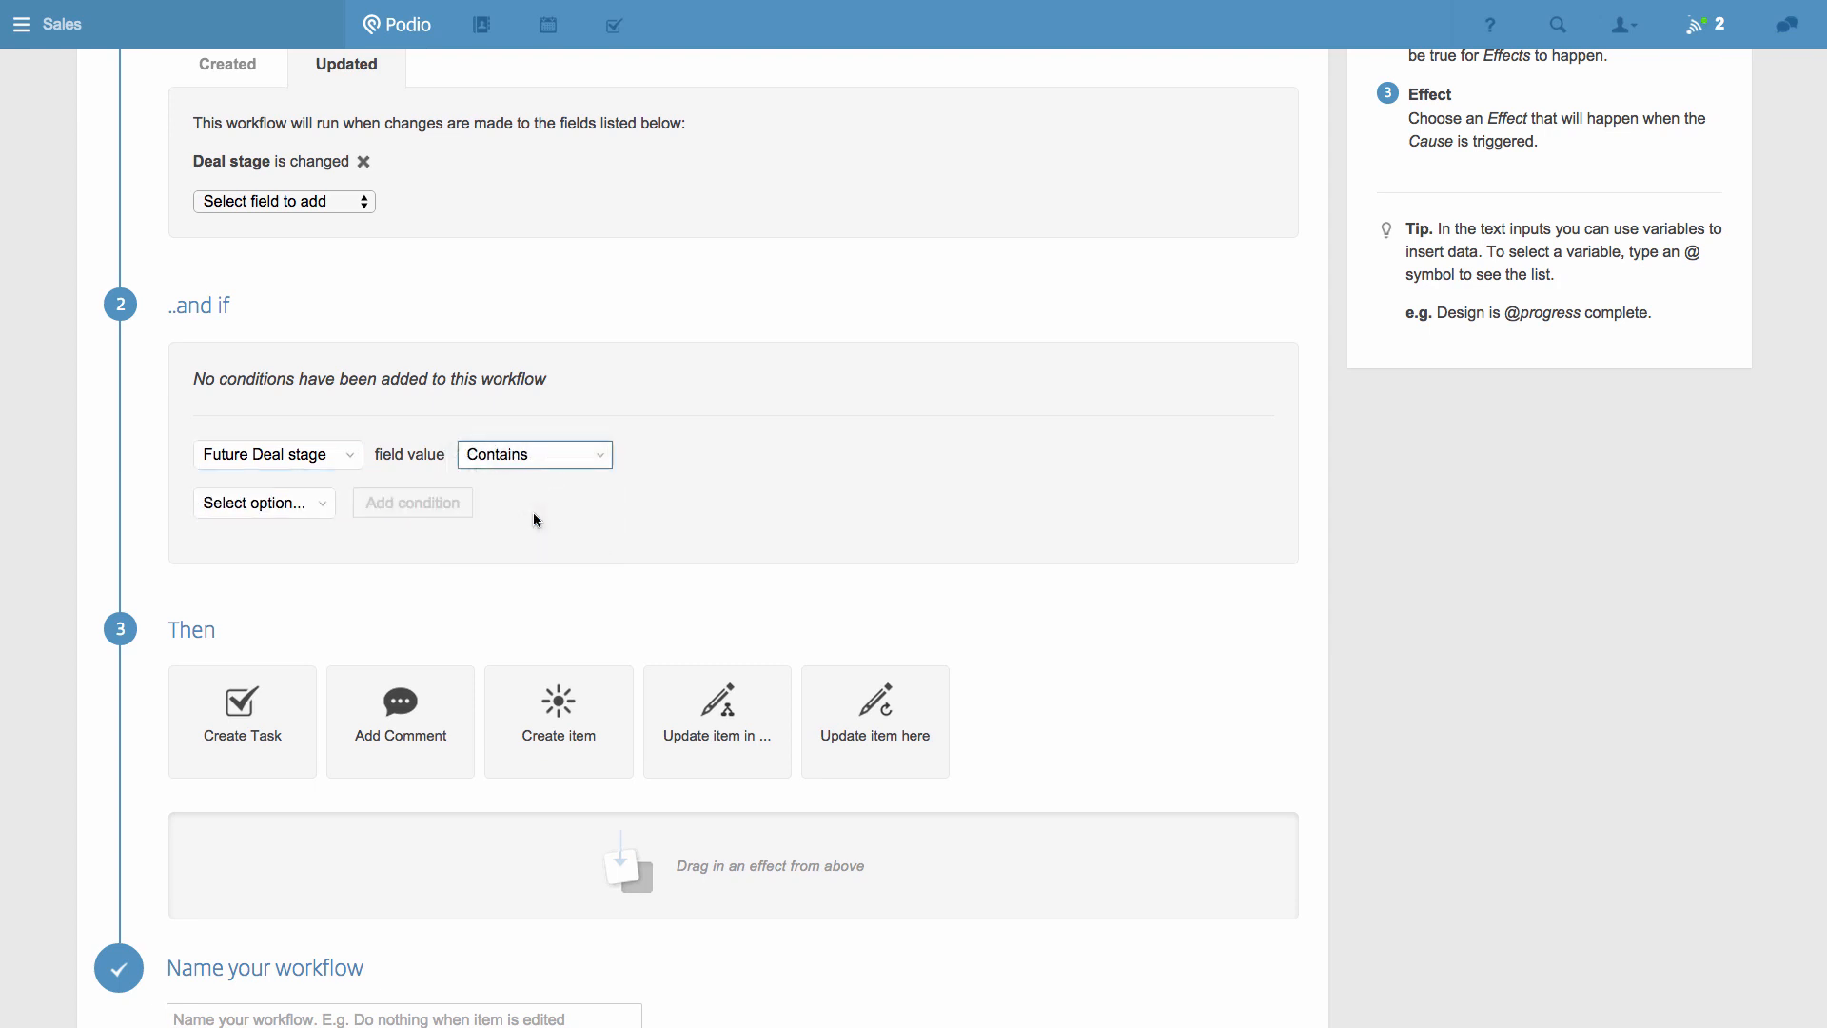
pyautogui.click(325, 509)
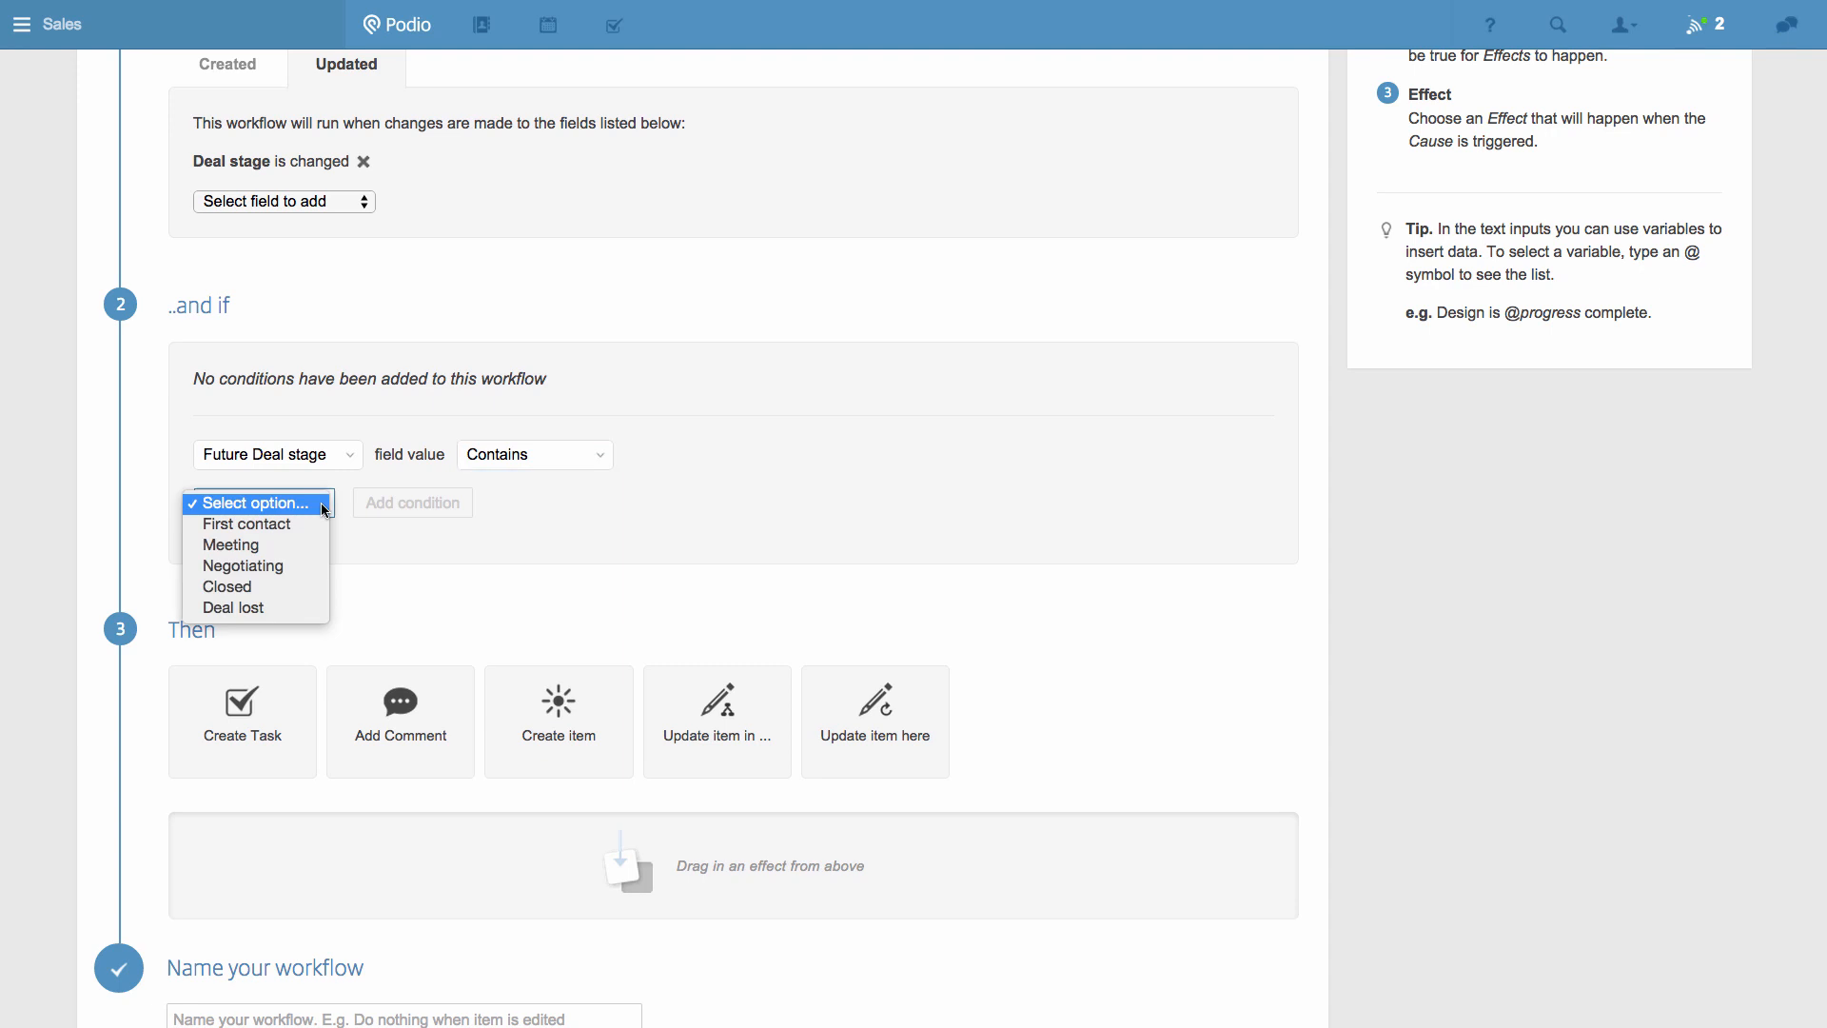
pyautogui.click(278, 586)
pyautogui.click(396, 512)
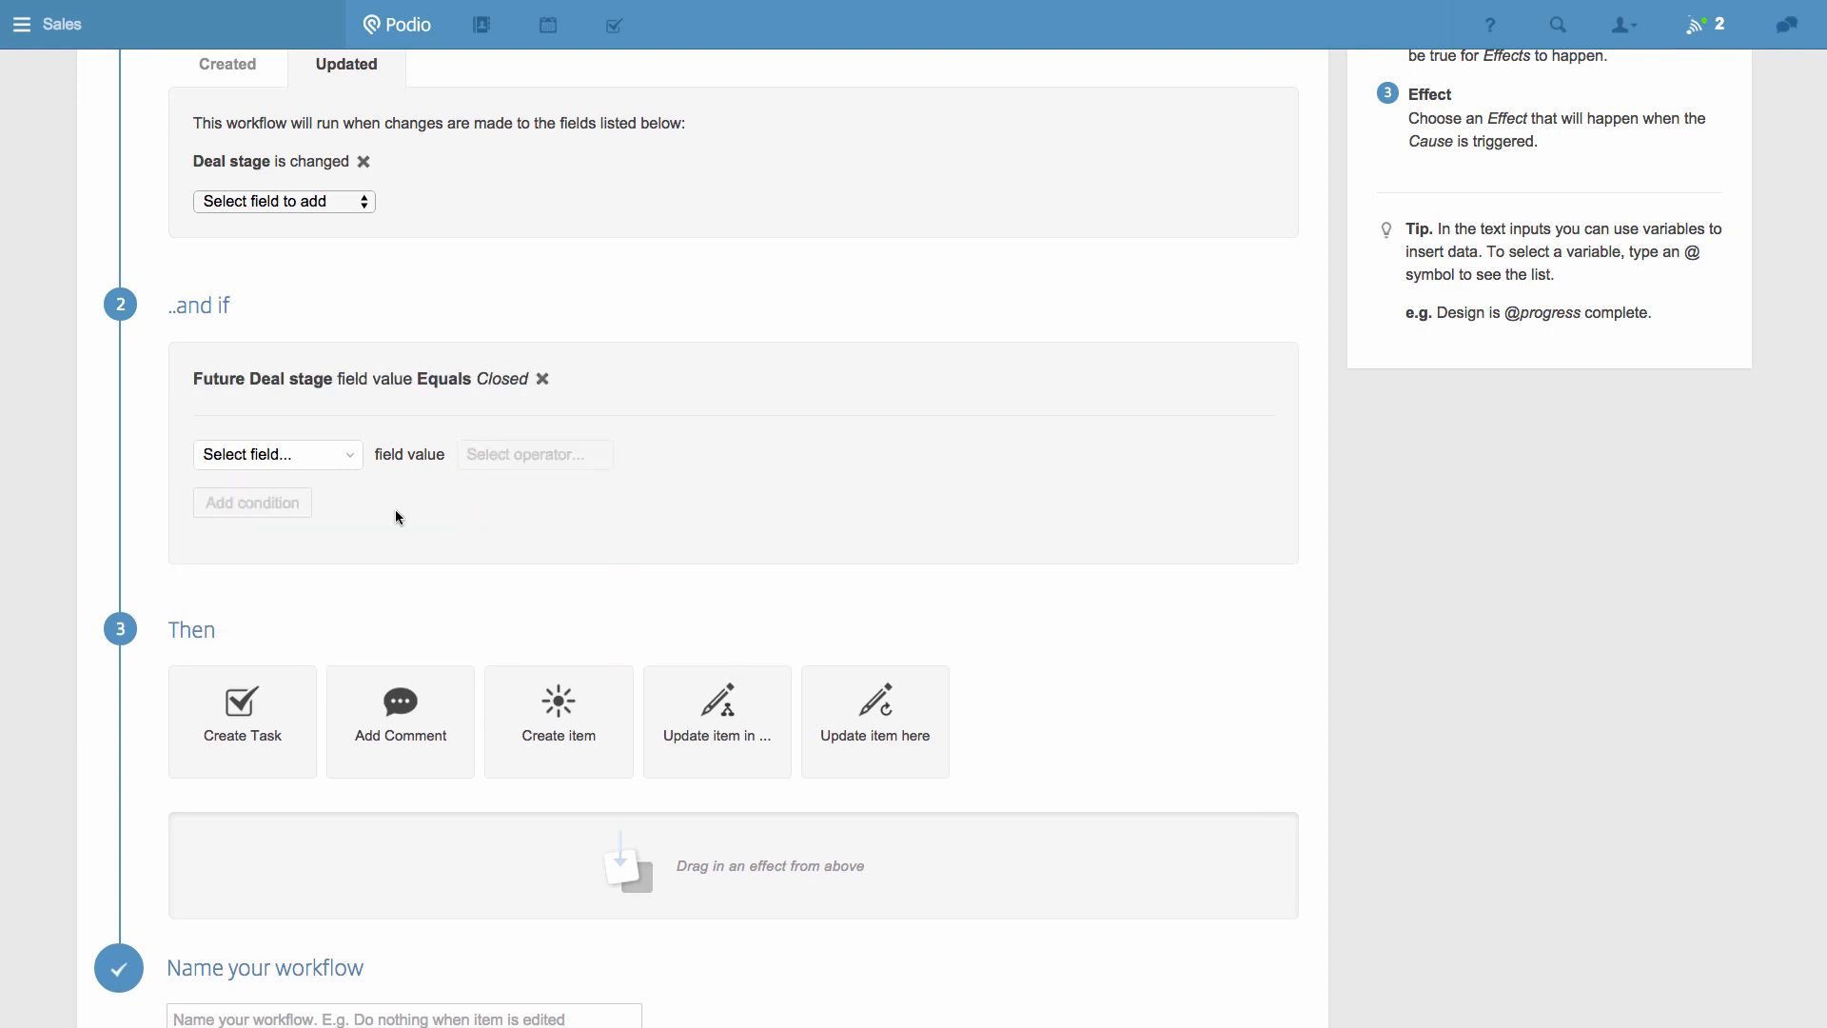
# - Add an effect that updates the related item in Companies through the Company reference field
pyautogui.scroll(-3, 396, 512)
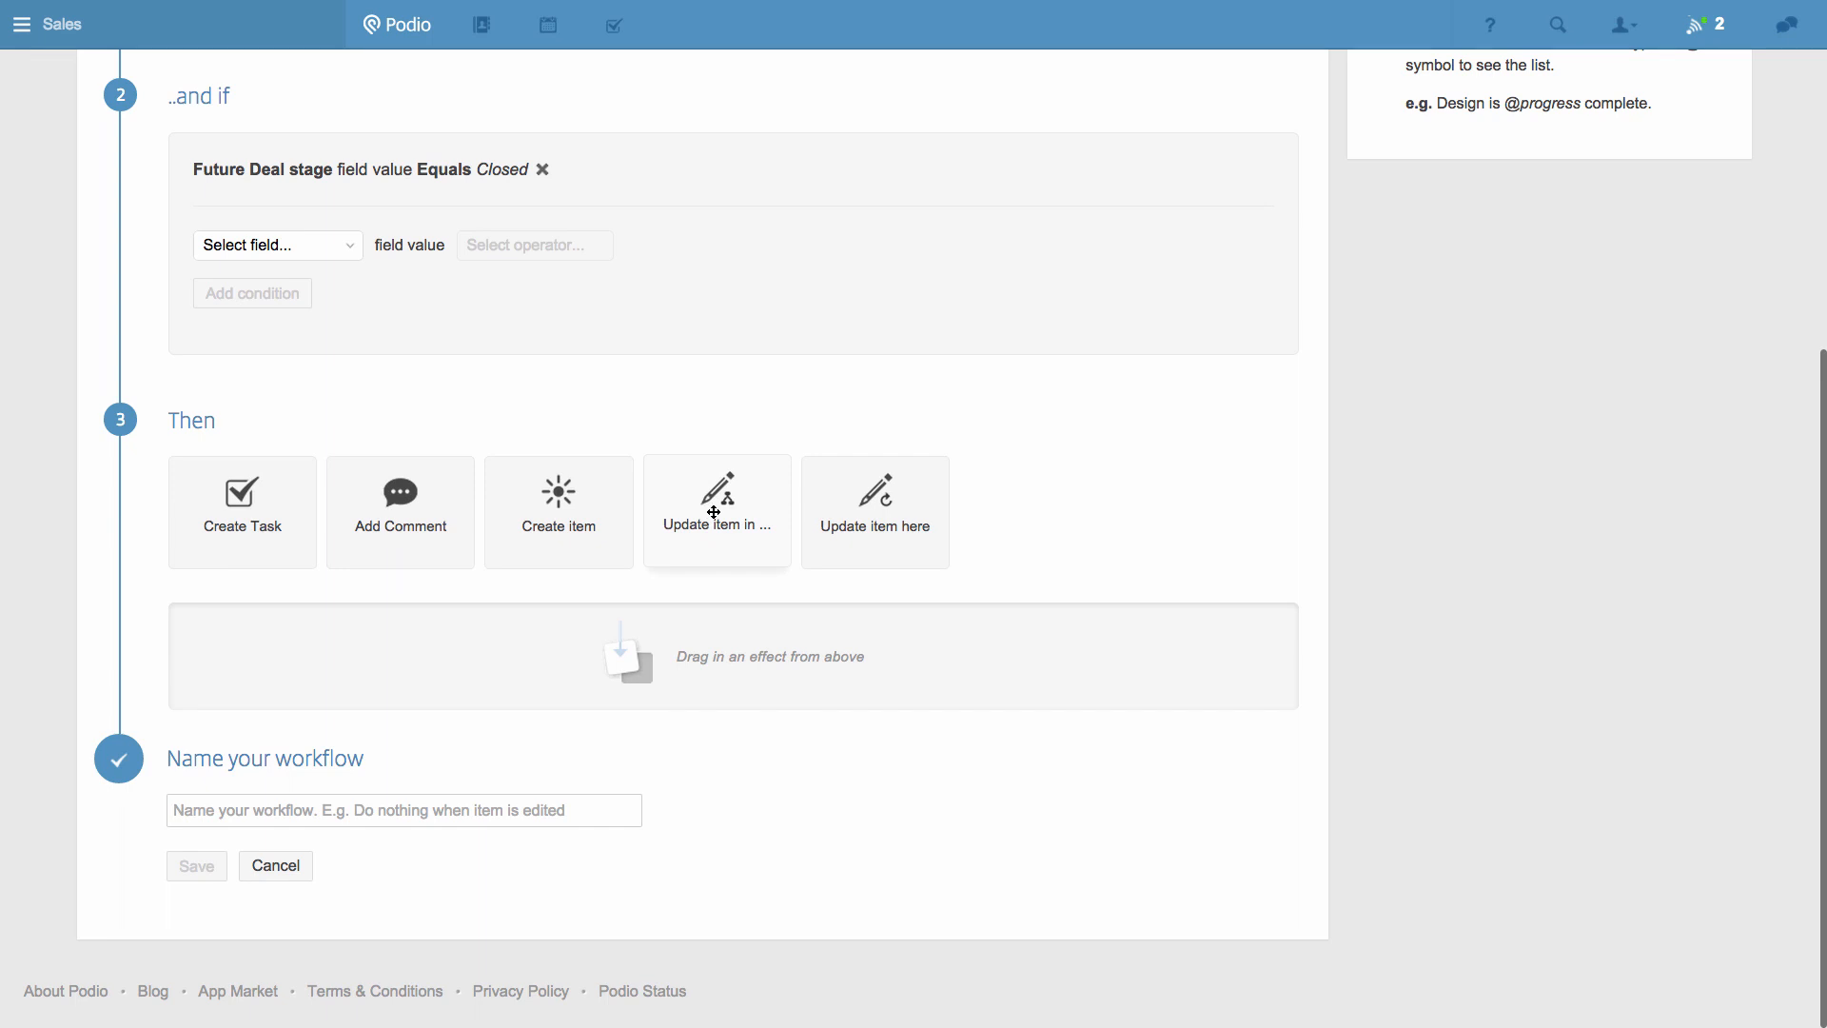
pyautogui.moveTo(715, 513); pyautogui.dragTo(701, 657)
pyautogui.click(696, 709)
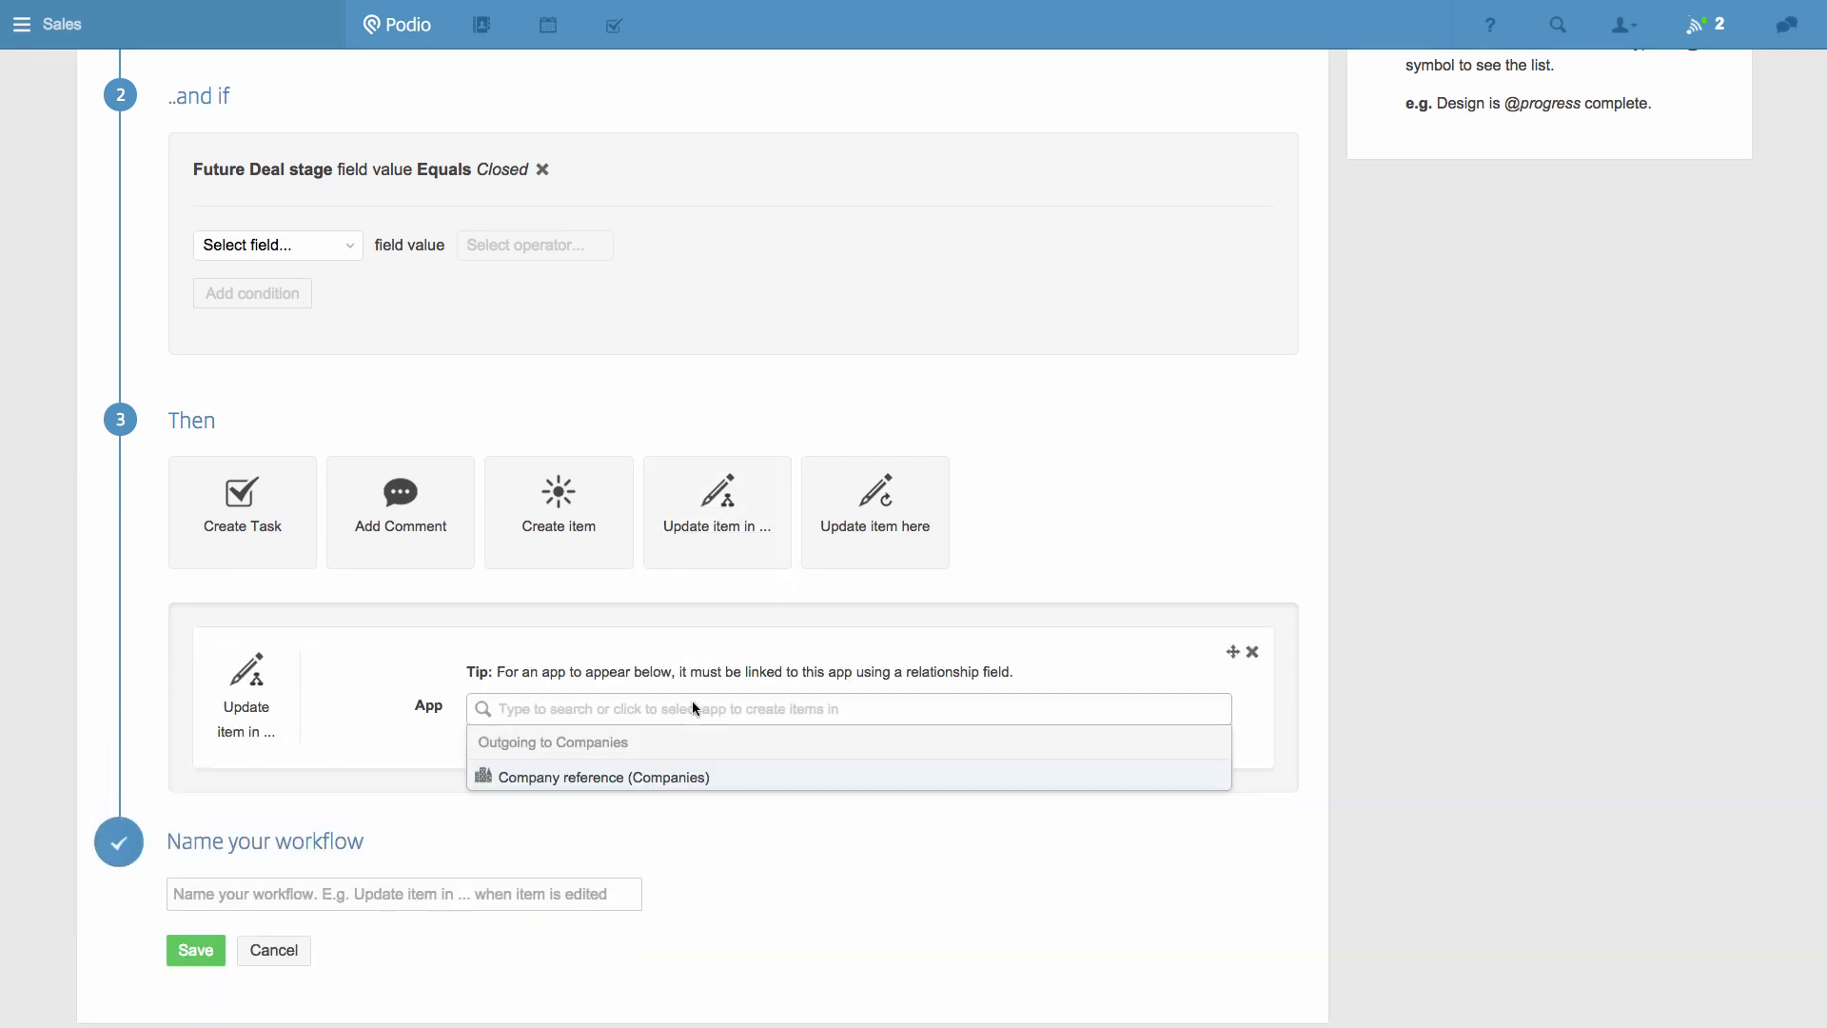
pyautogui.click(735, 781)
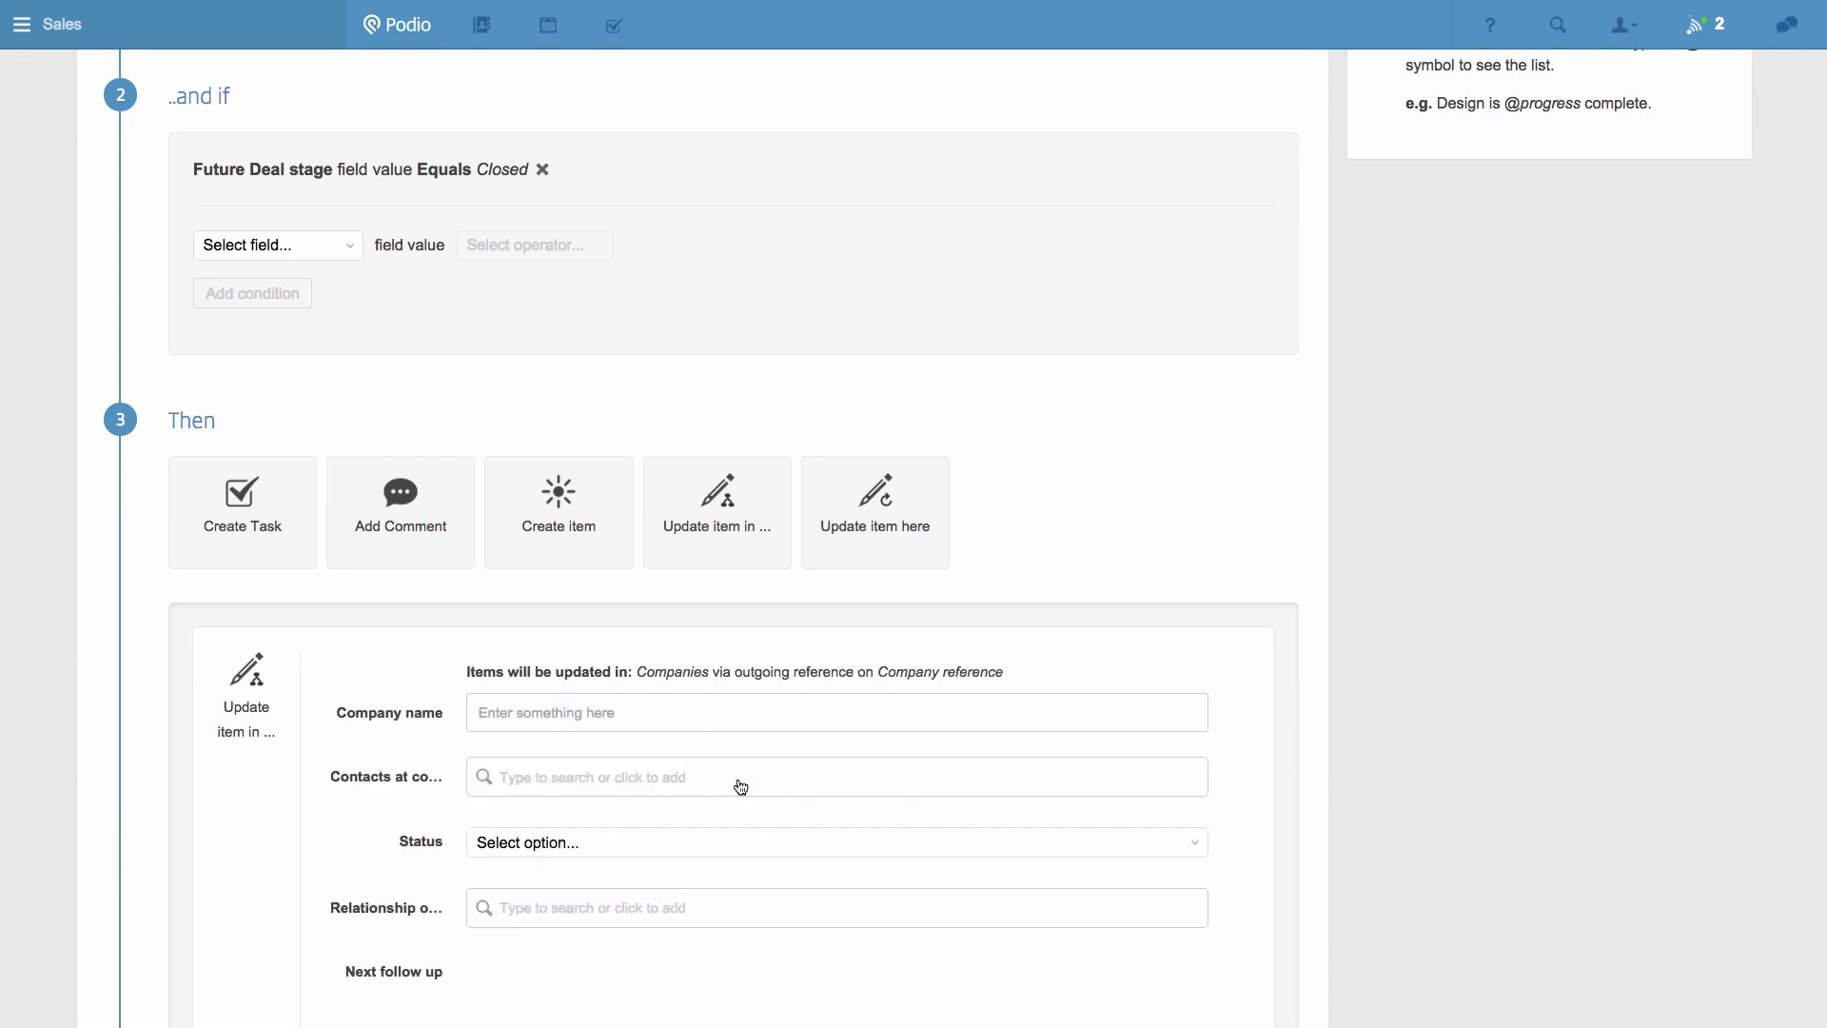
# - Set the Status in the company update effect to Customer
pyautogui.scroll(-5, 743, 788)
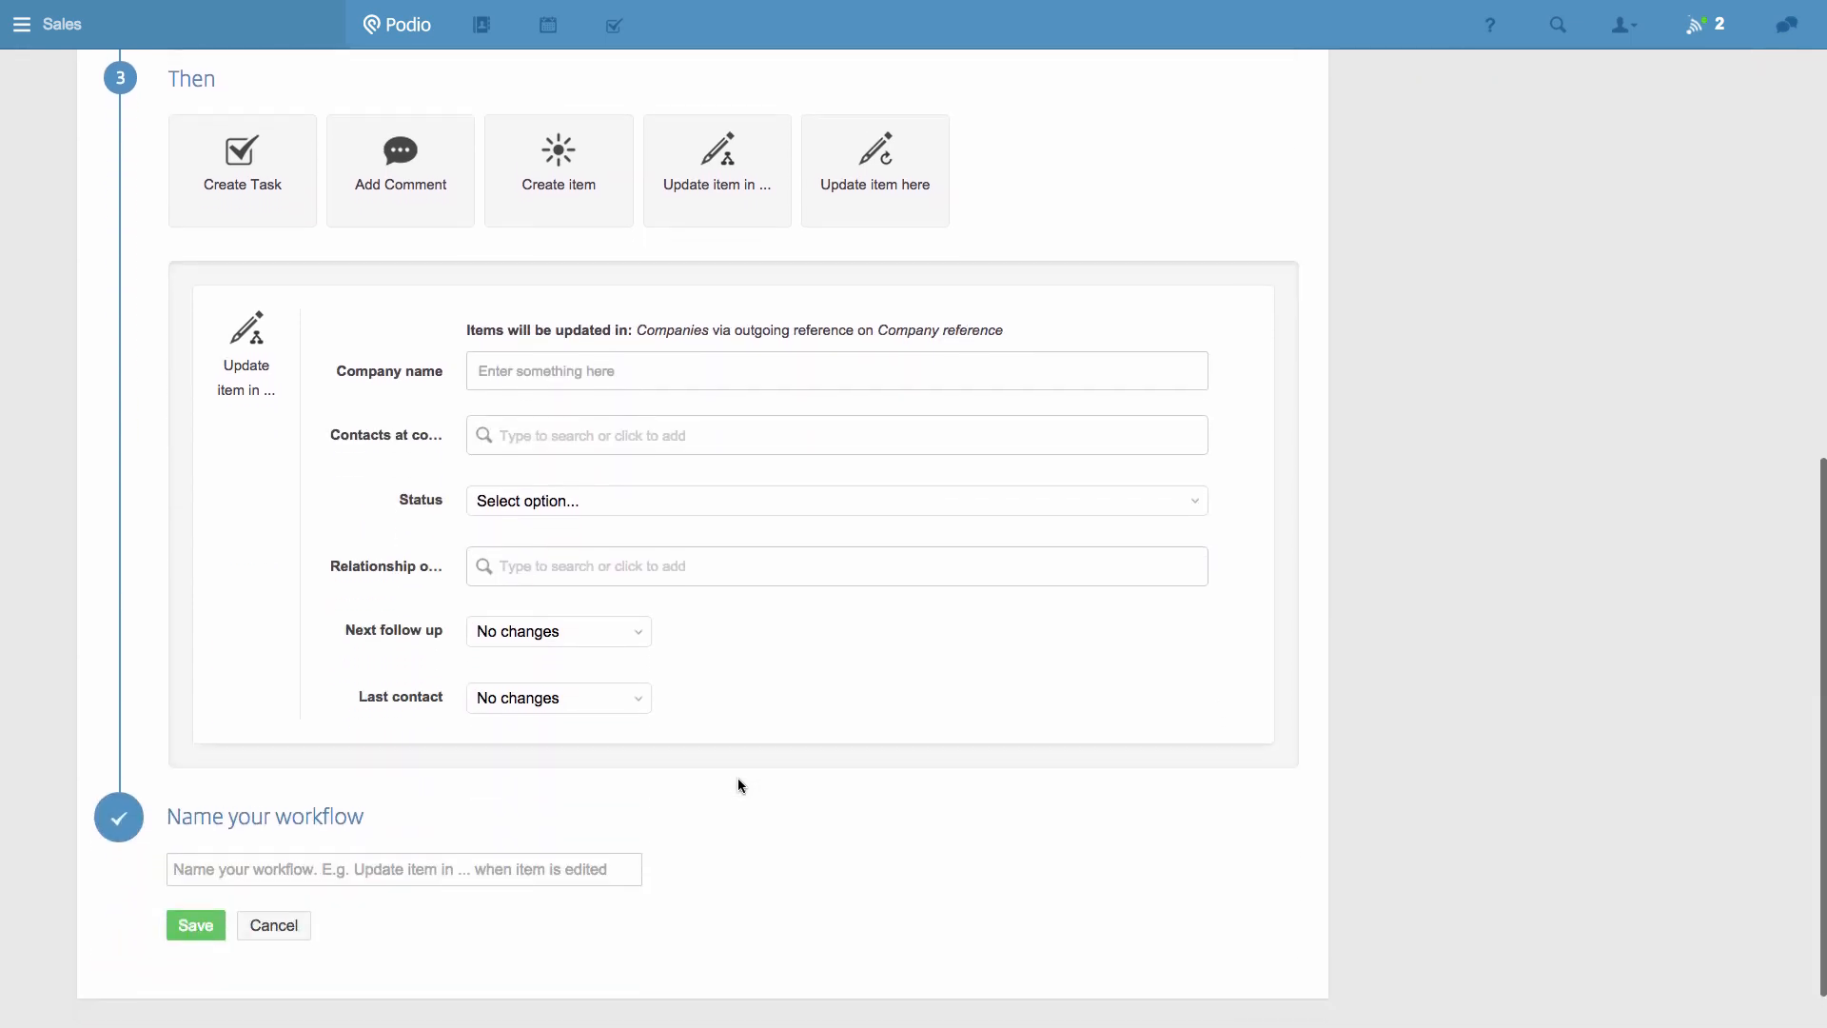
pyautogui.click(790, 467)
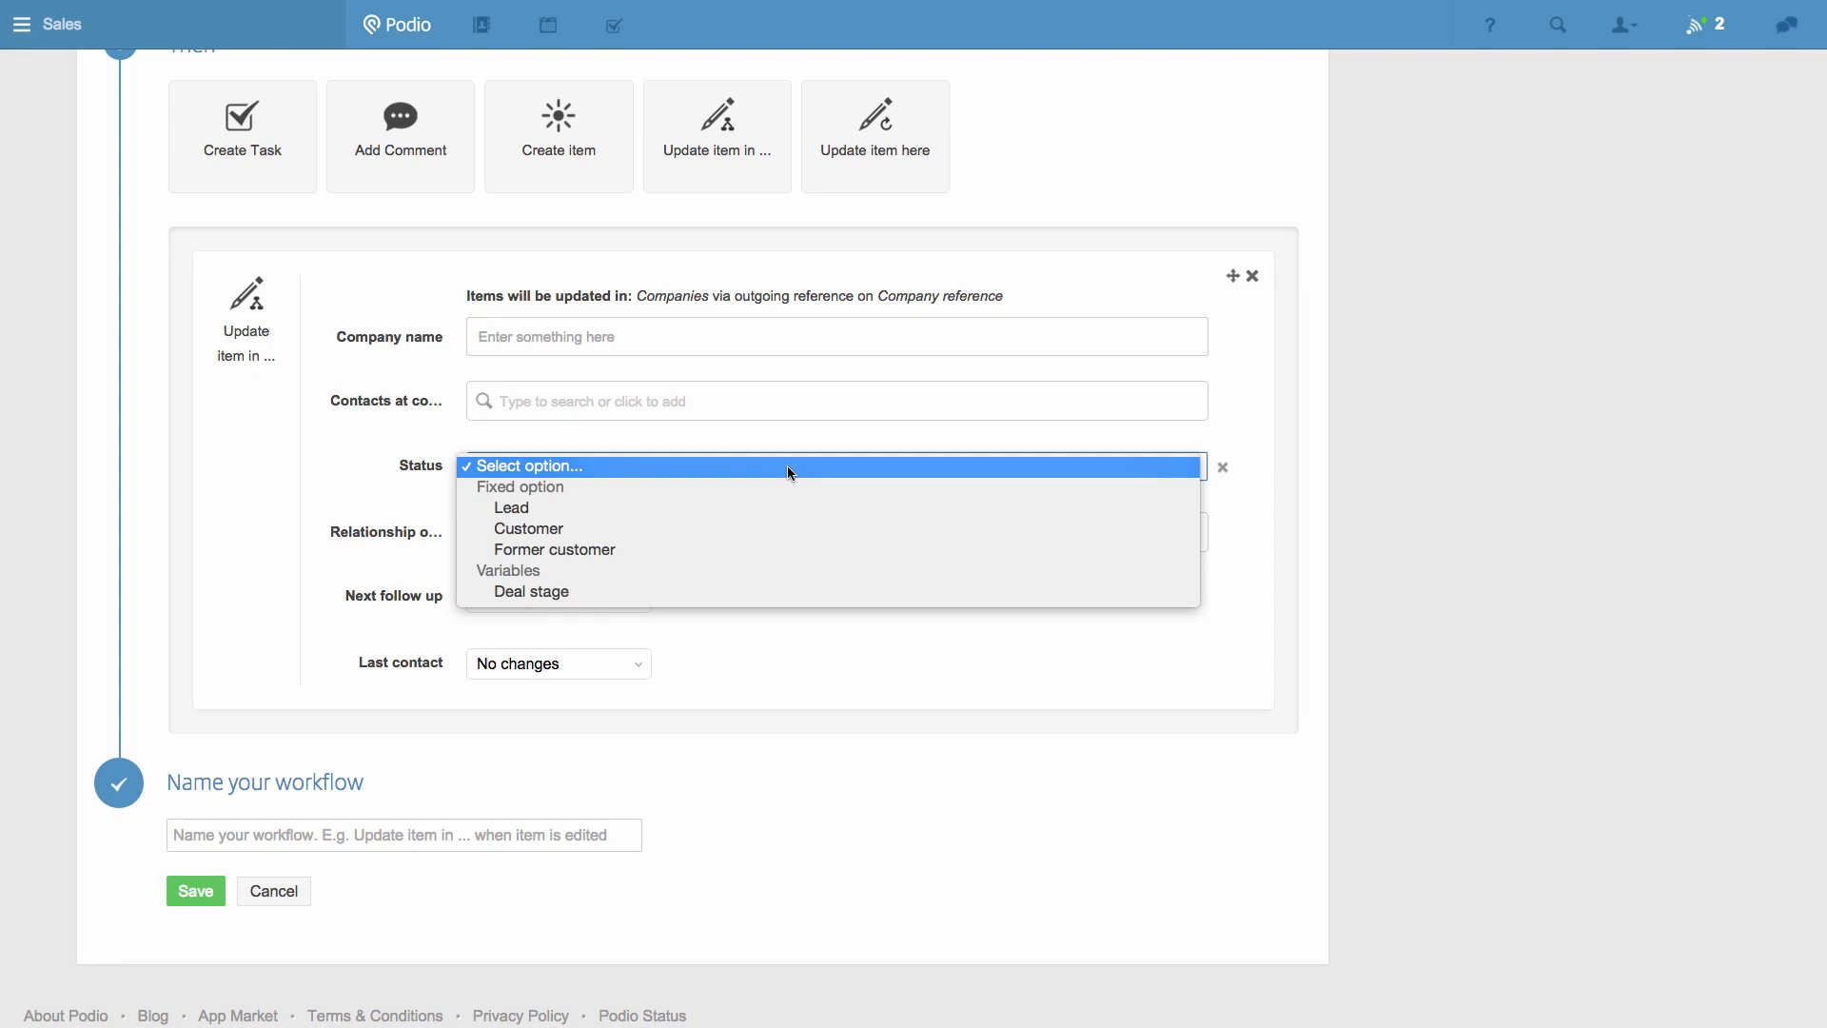
pyautogui.click(755, 523)
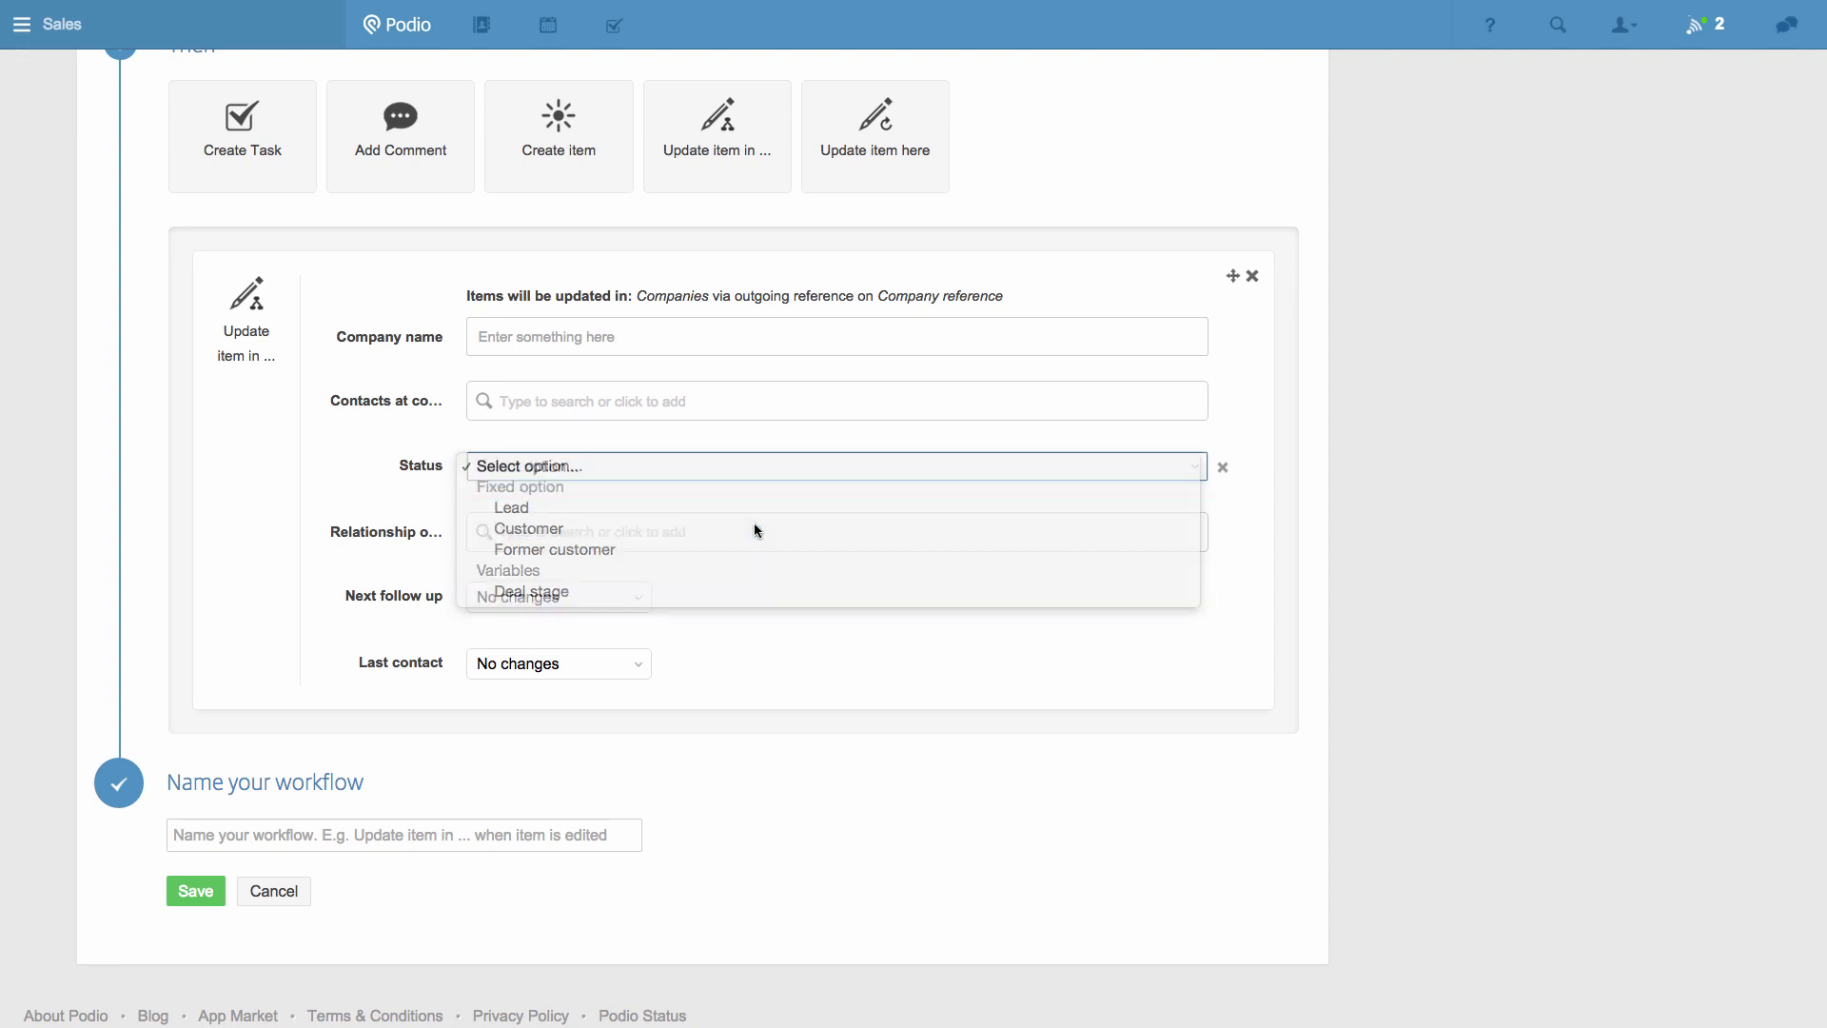
# - Set the effect's Last contact date to Today and its Next follow up date to Today plus 4 days
pyautogui.scroll(-1, 757, 525)
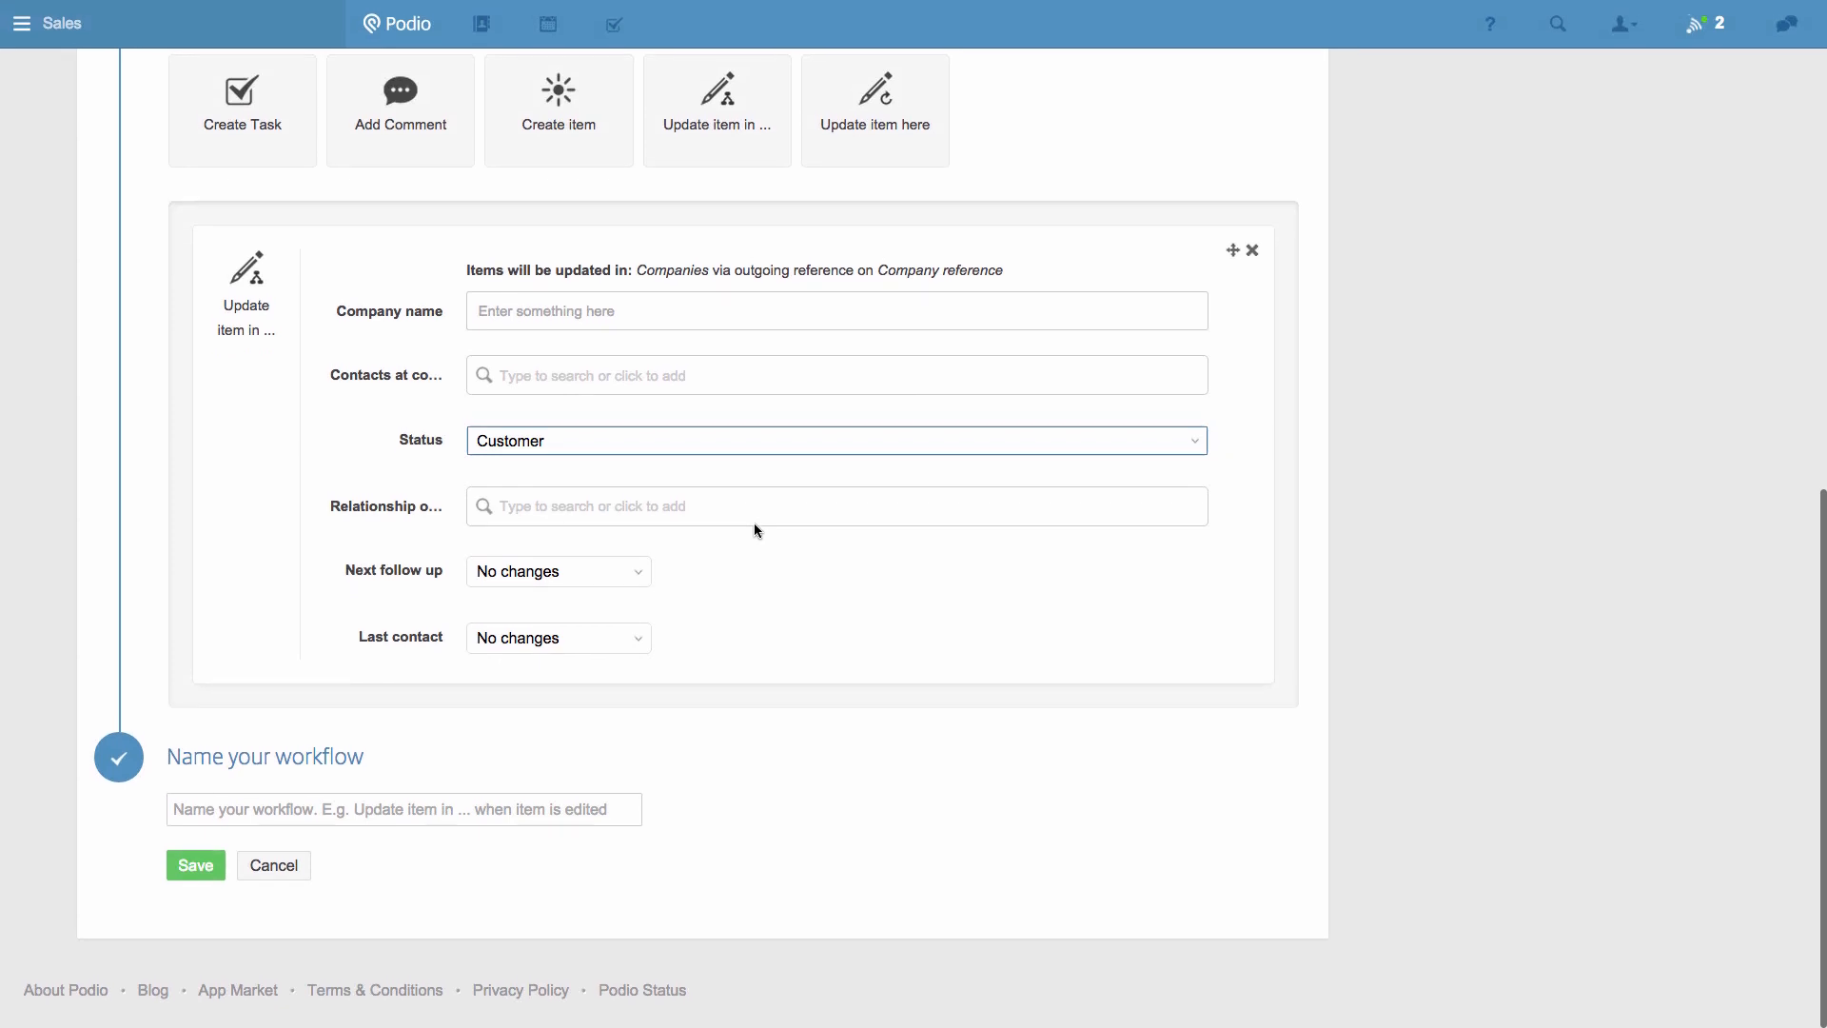
pyautogui.click(637, 642)
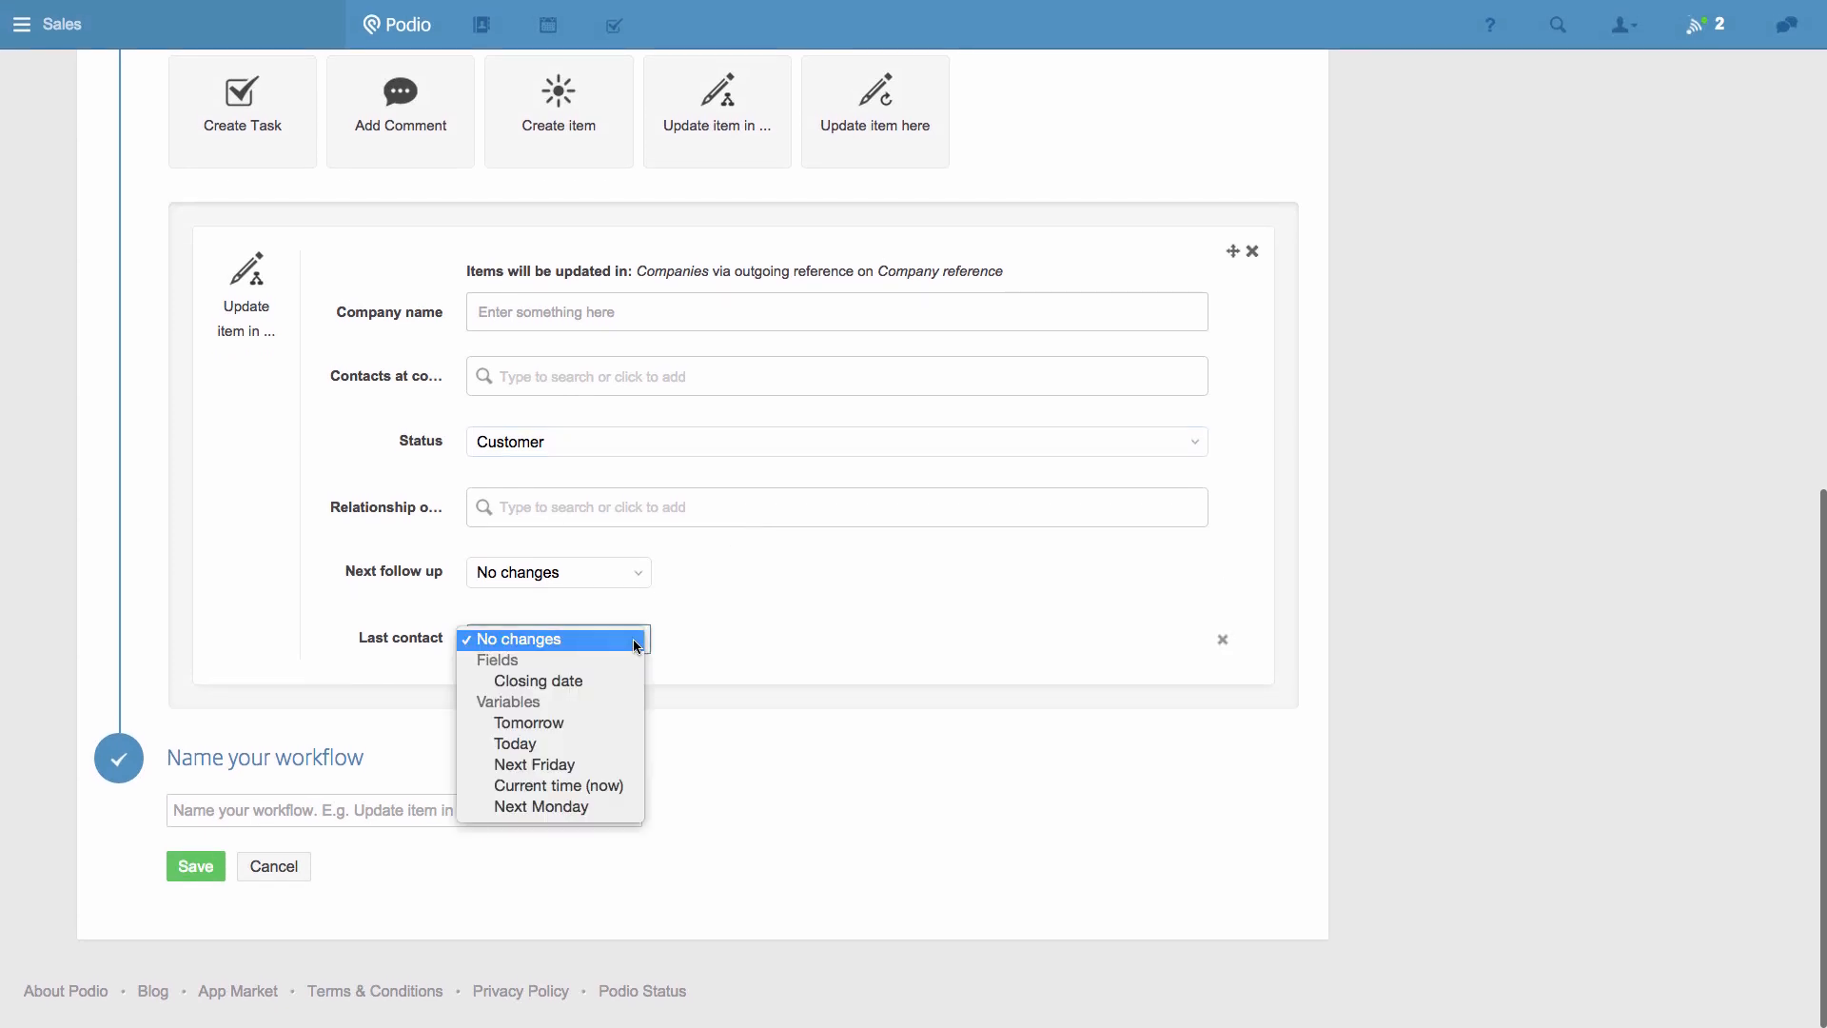
pyautogui.click(568, 744)
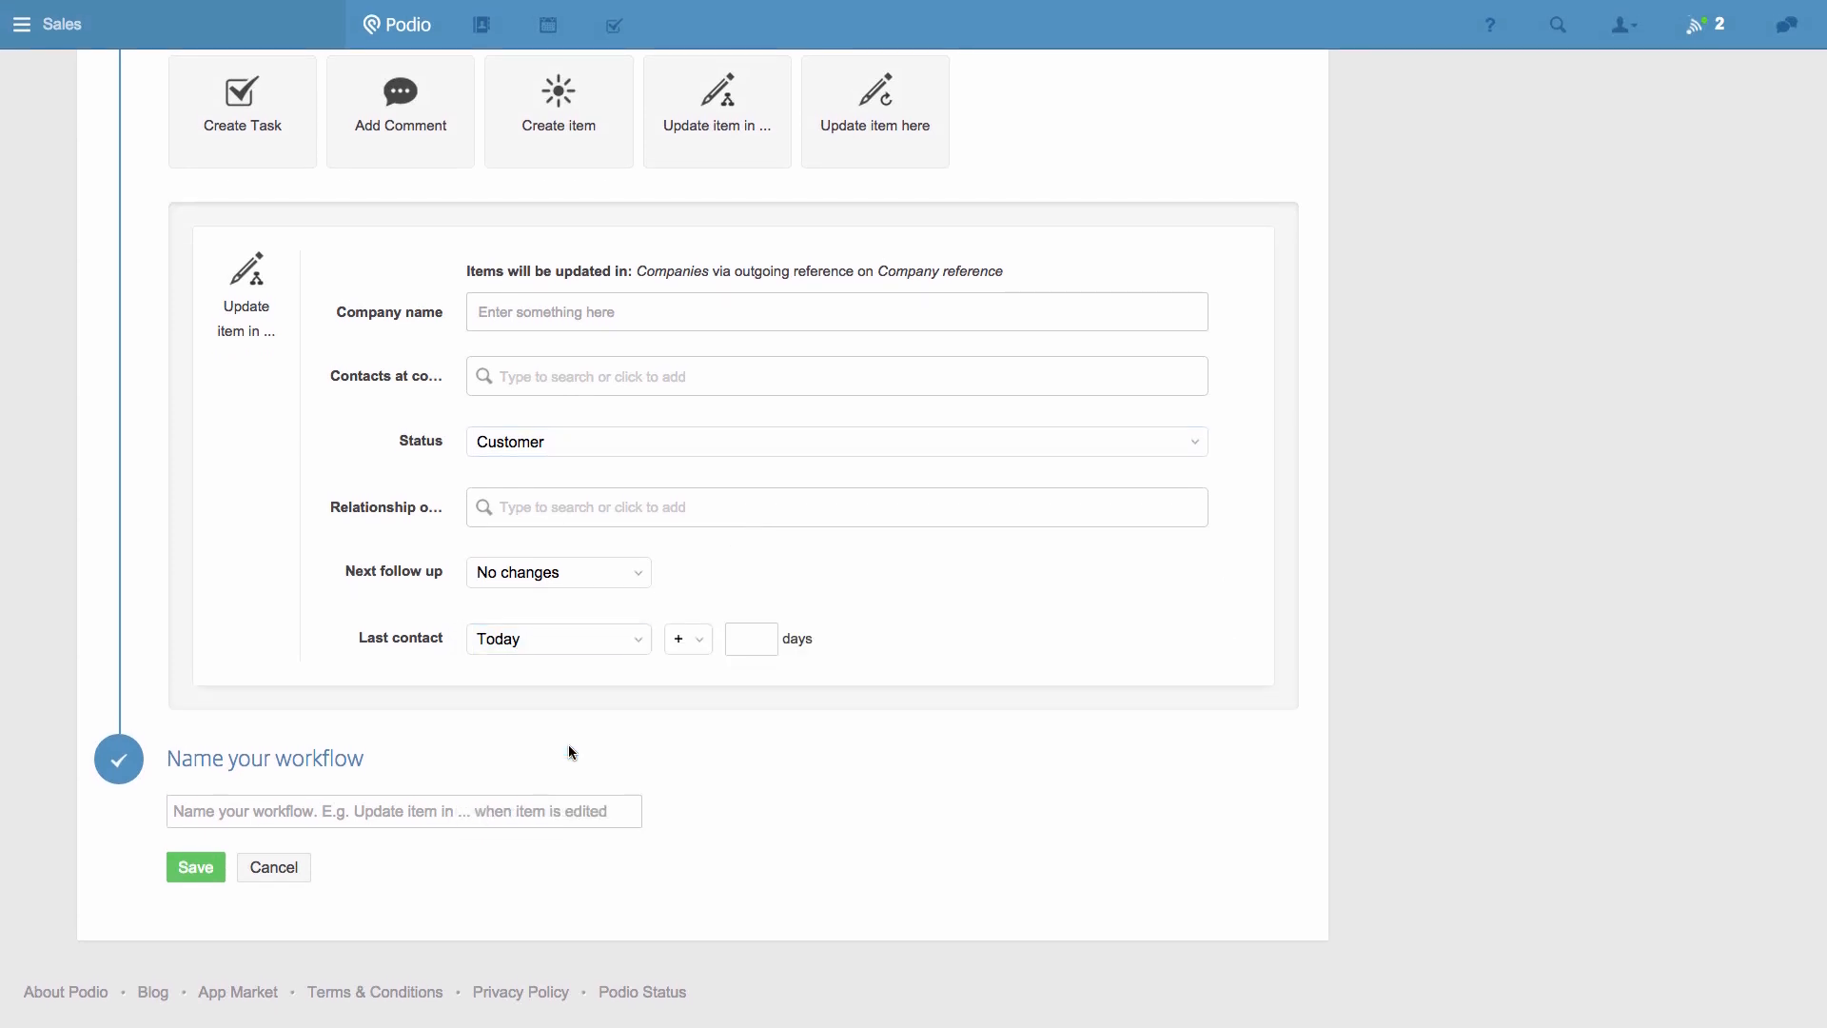
pyautogui.click(620, 575)
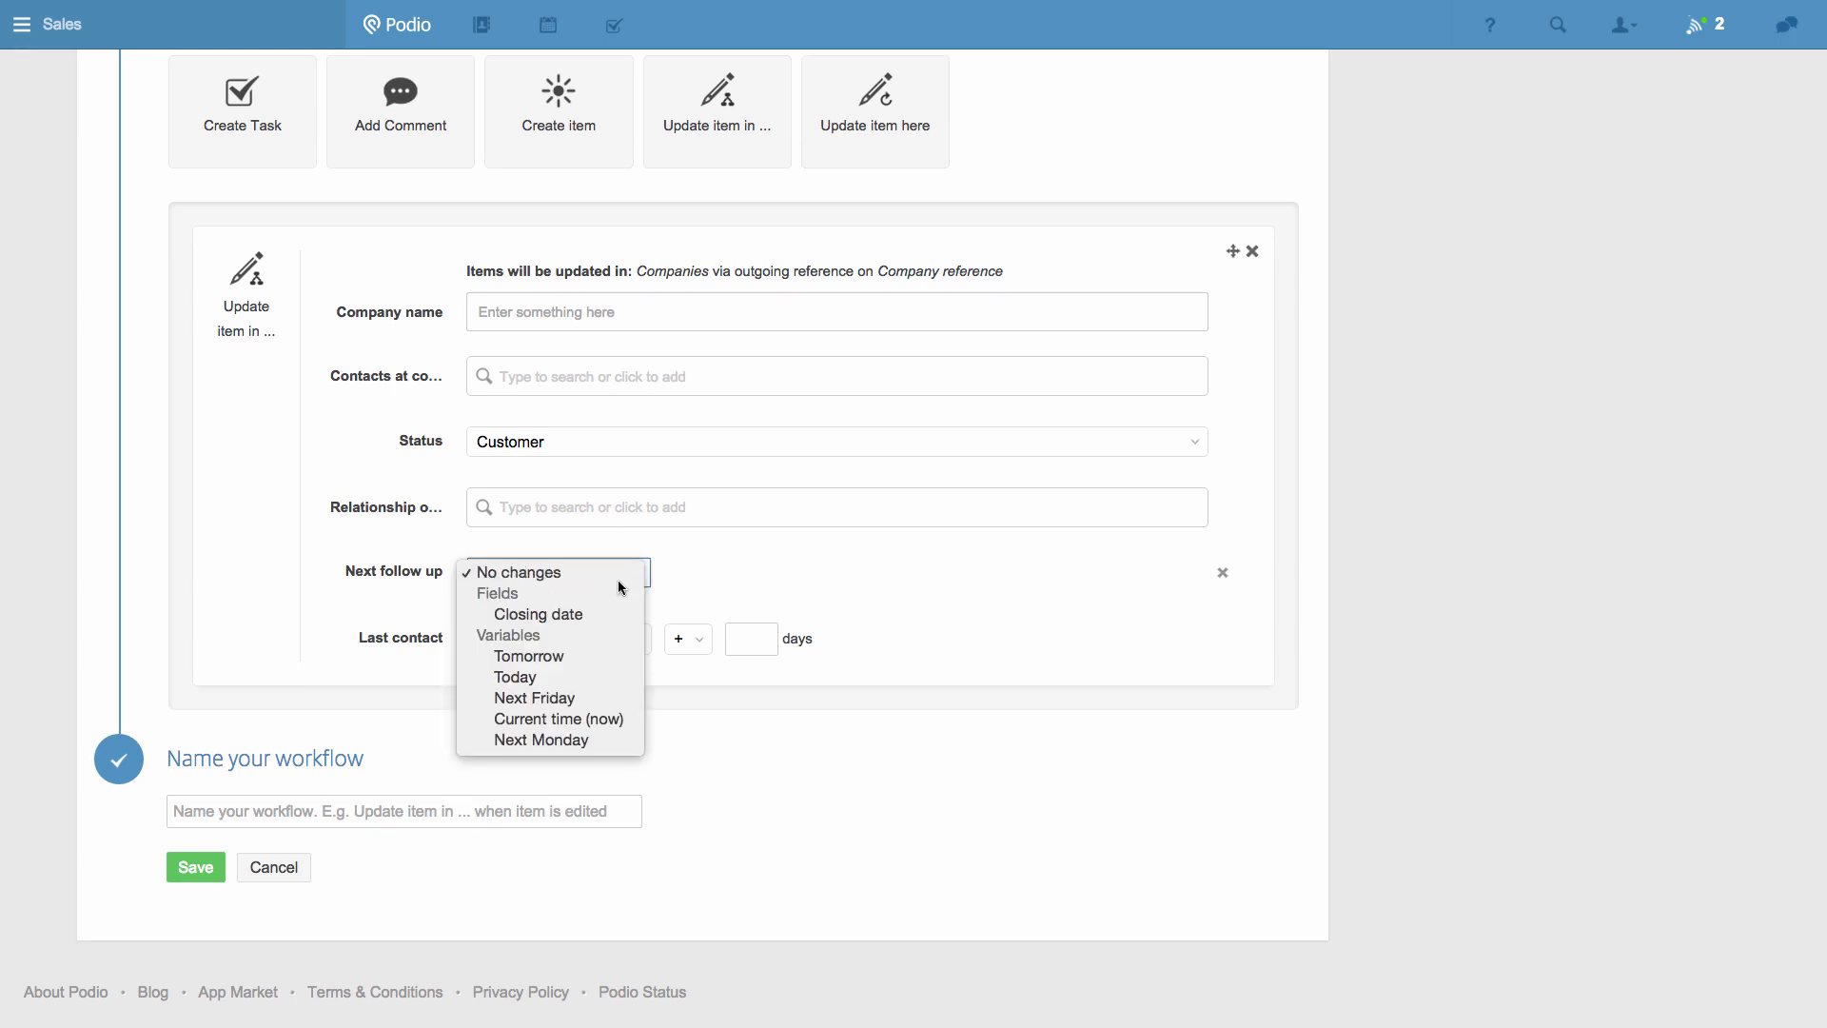
pyautogui.click(592, 676)
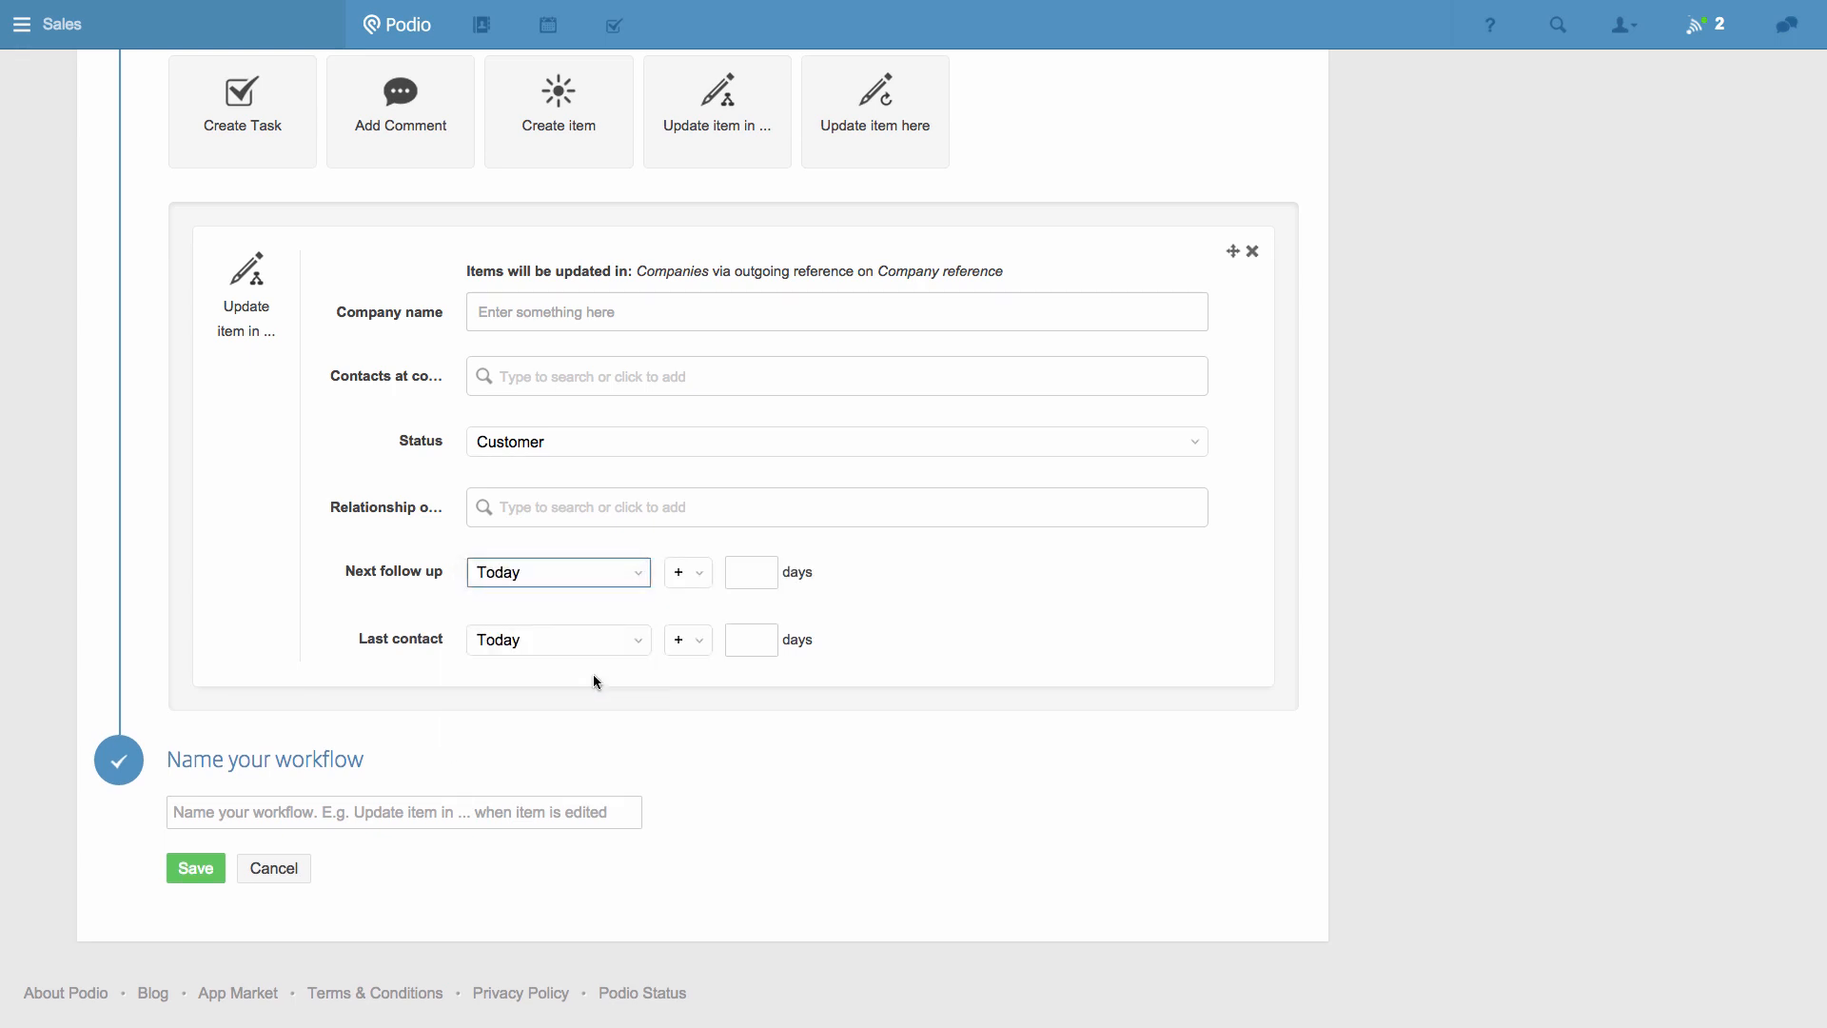
pyautogui.click(738, 574)
pyautogui.write('4')
# - Name the workflow "New customer closed" and save it
pyautogui.click(523, 816)
pyautogui.write('New customer closed')
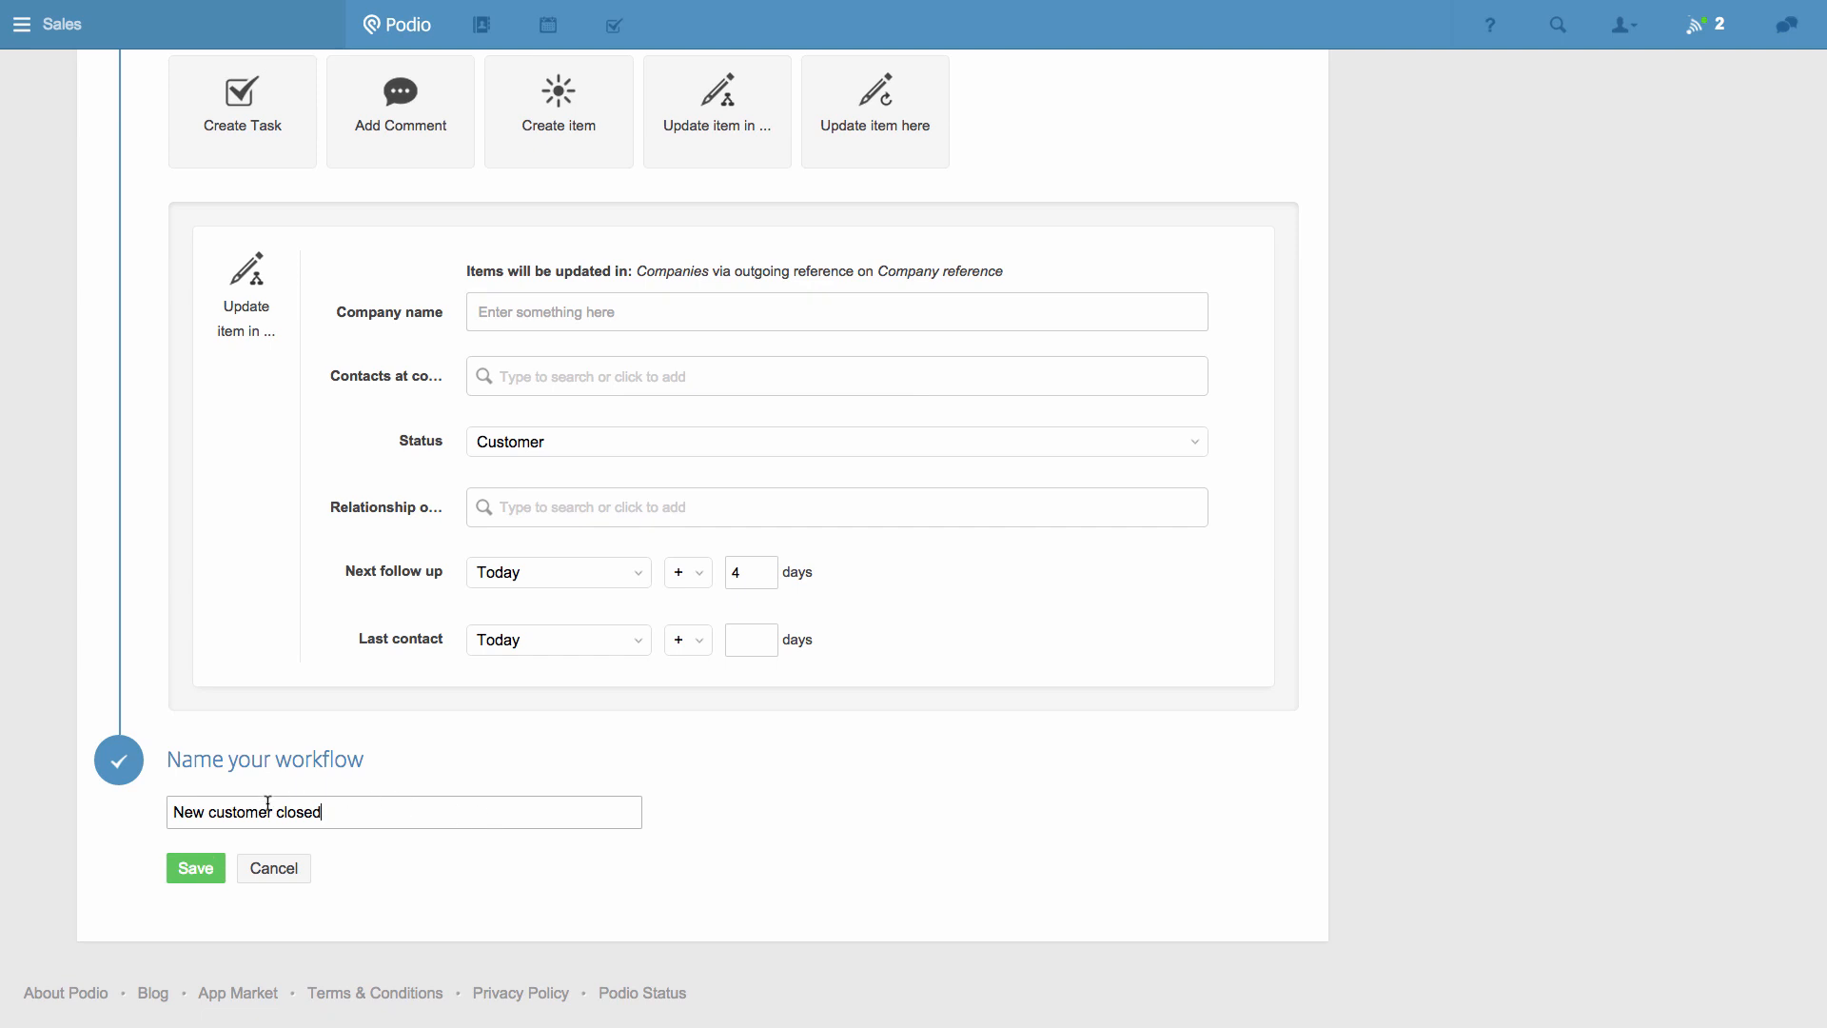
pyautogui.click(209, 881)
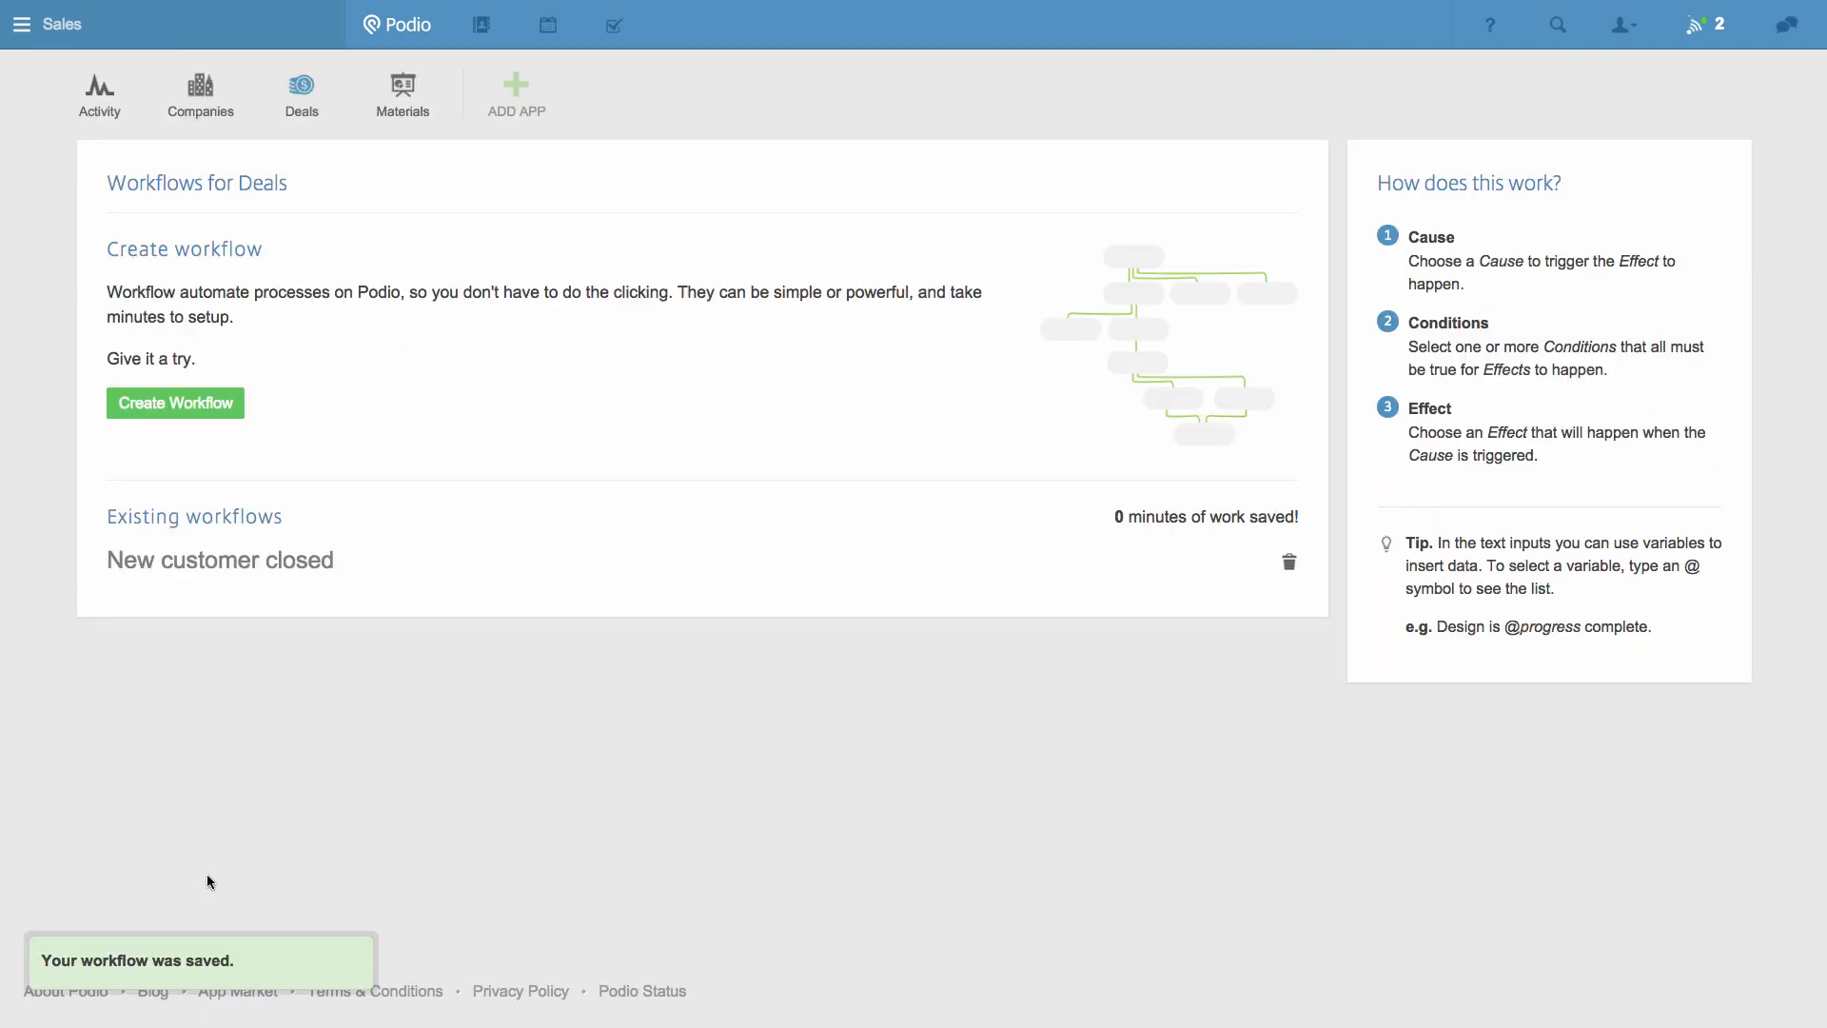
# - Set the Deal stage of the Caribou Software Inc. deal to Closed in the Deals app
pyautogui.click(319, 112)
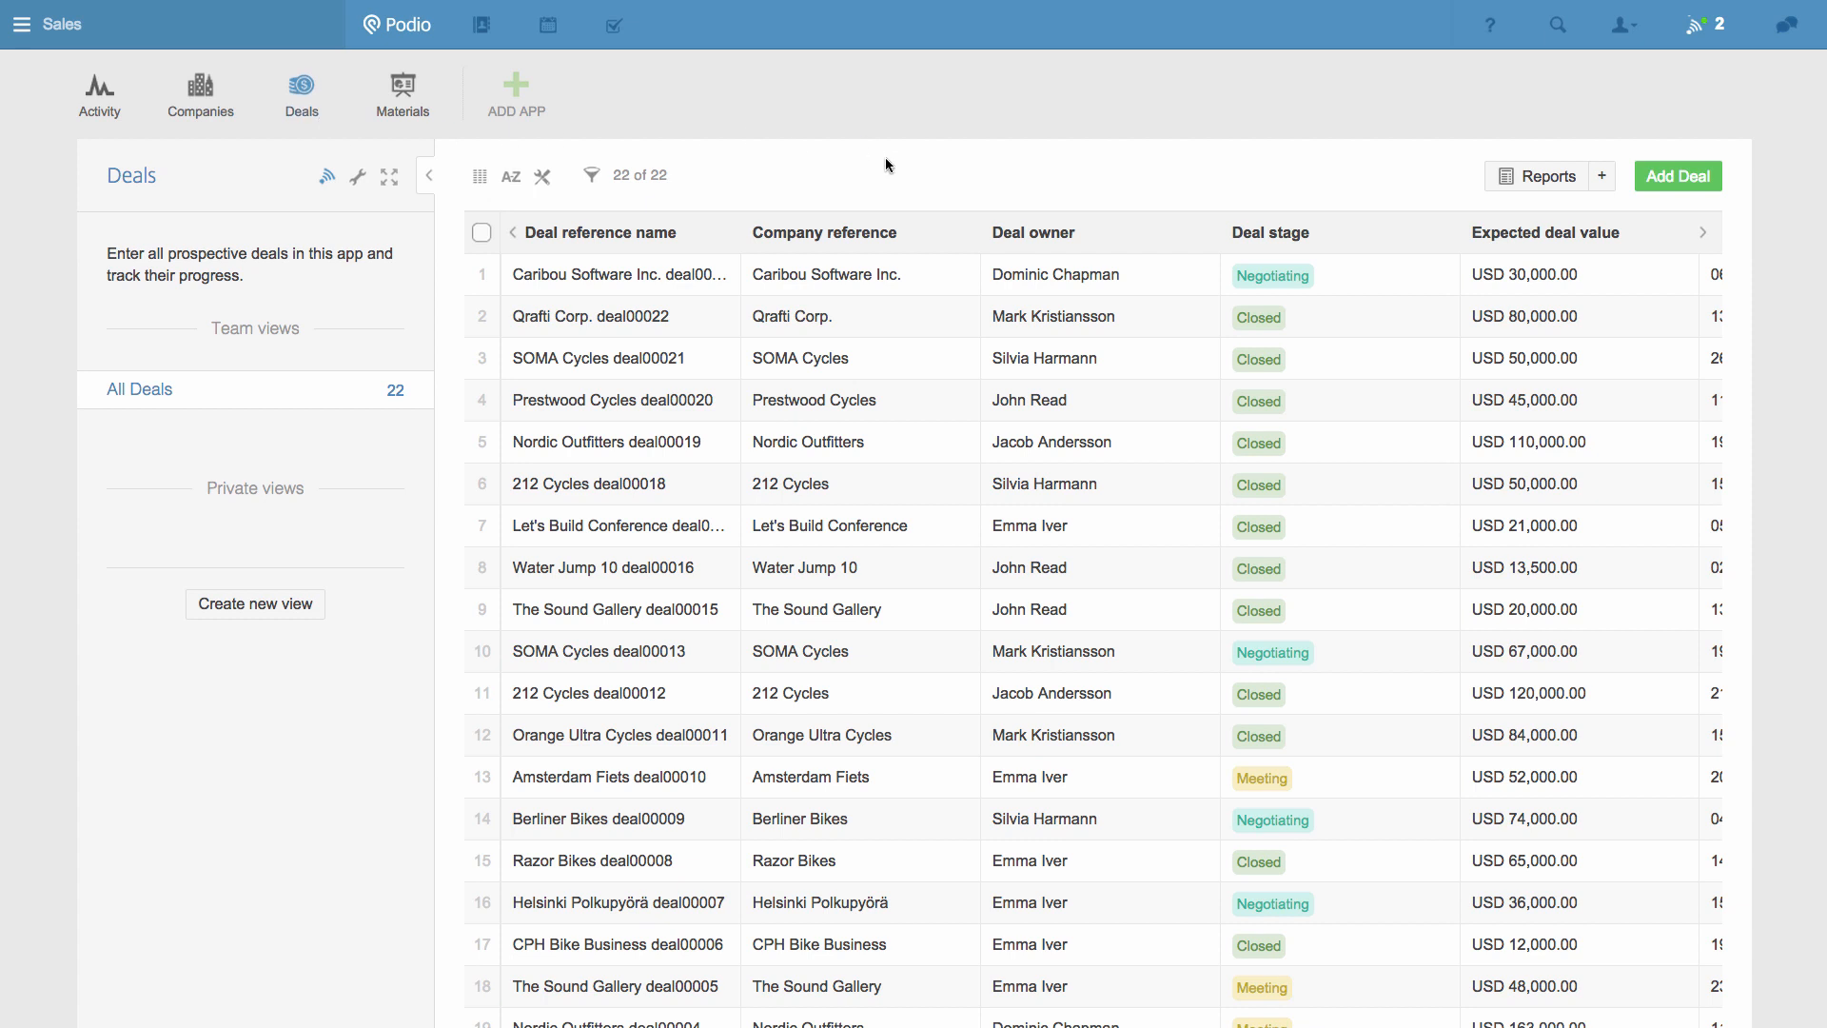
pyautogui.click(938, 288)
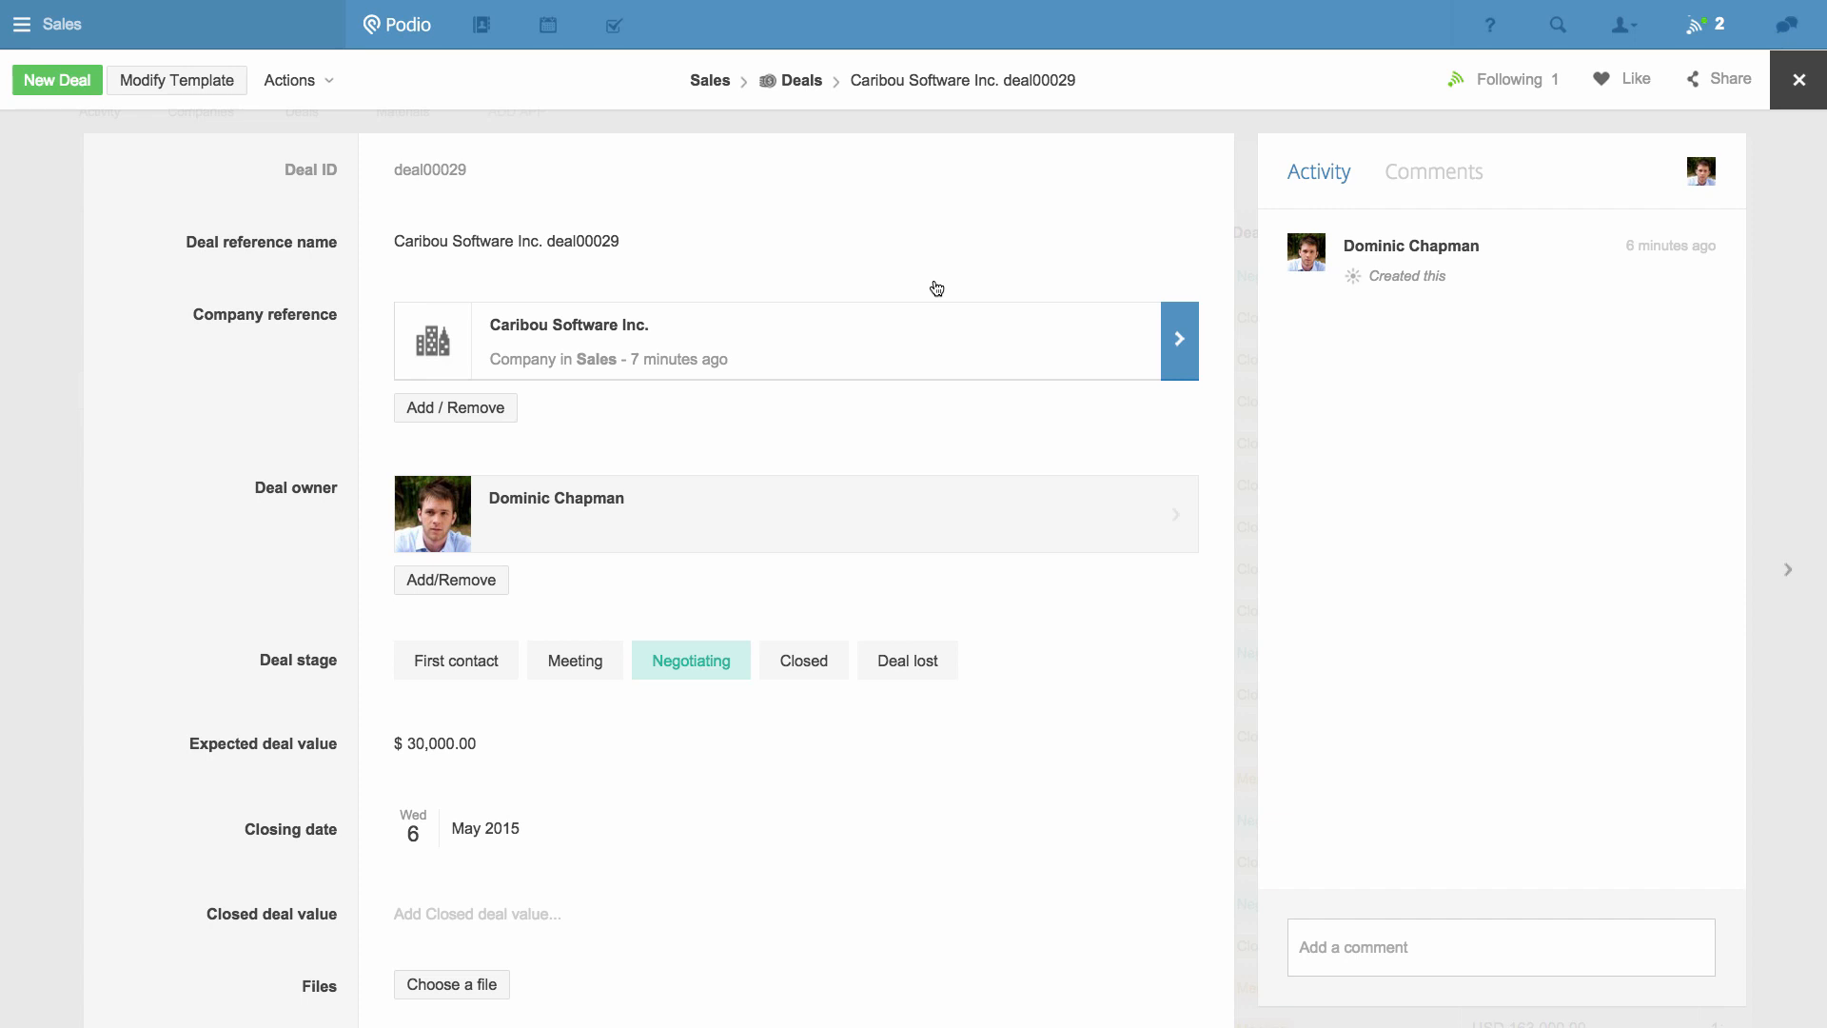
pyautogui.click(815, 672)
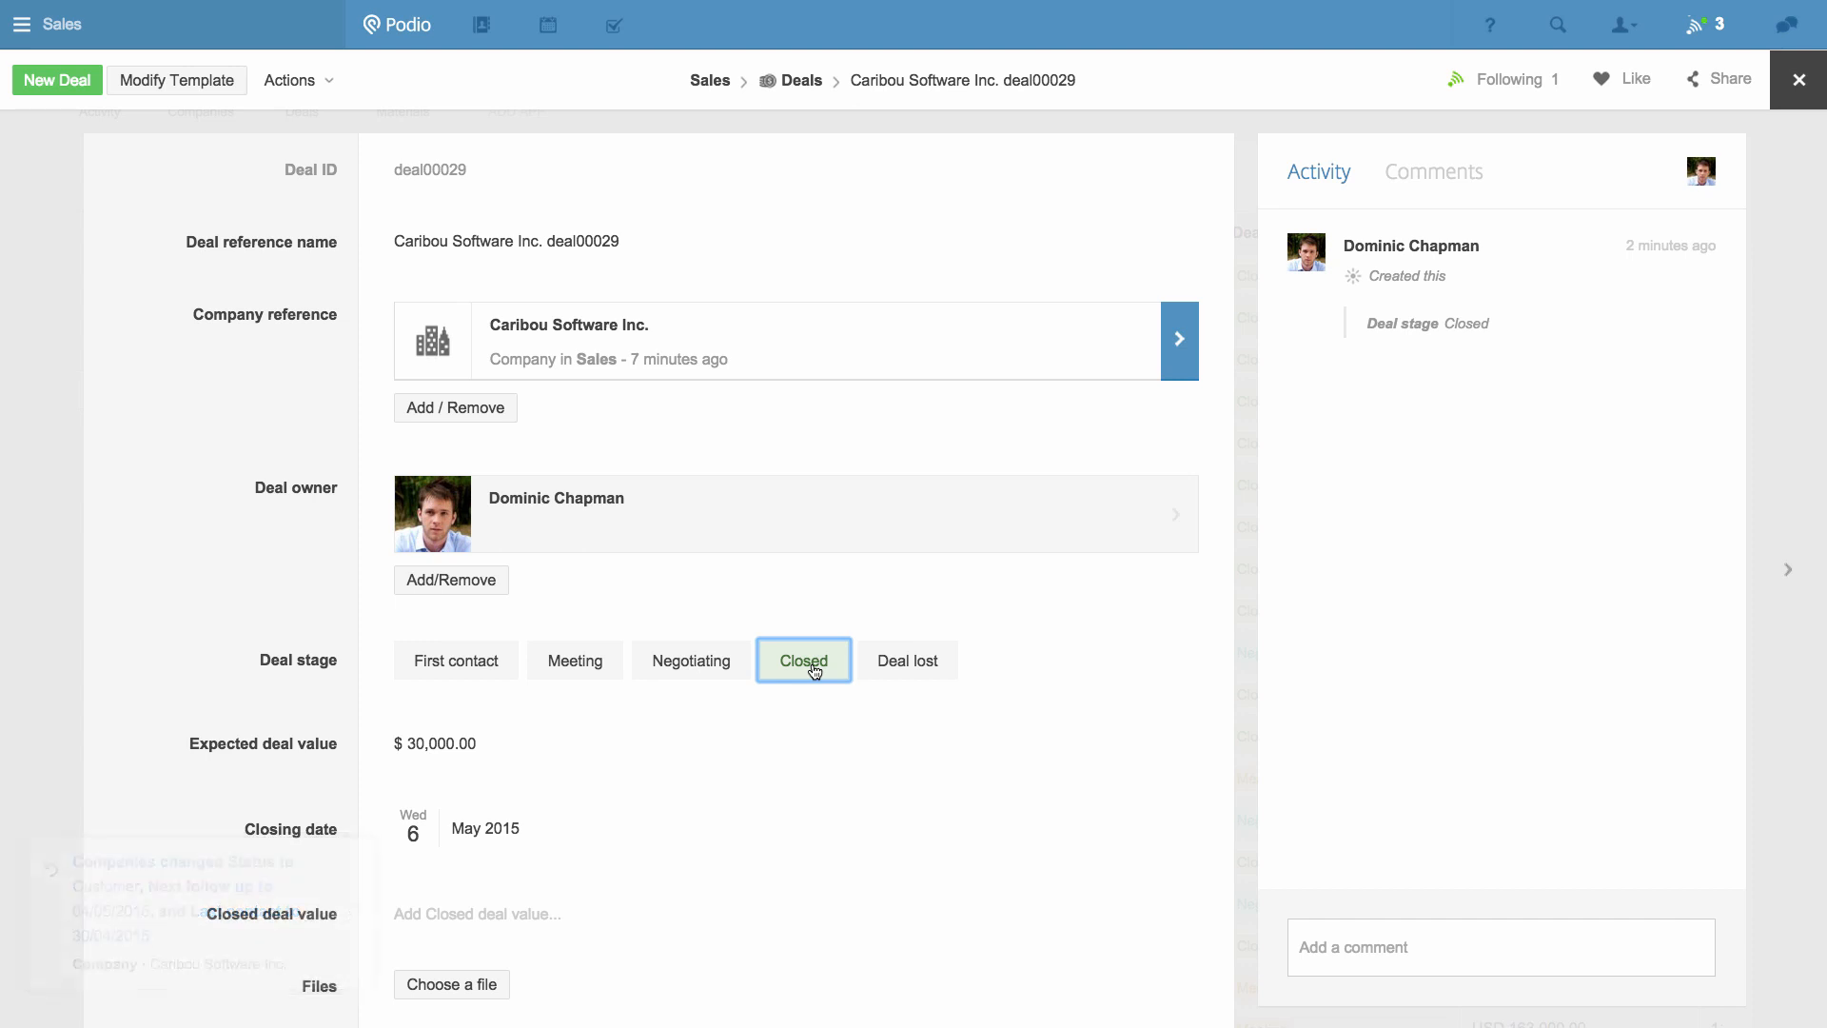
# - Open the related company Caribou Software Inc. from the deal and check its status, contact dates and activity
pyautogui.click(1187, 348)
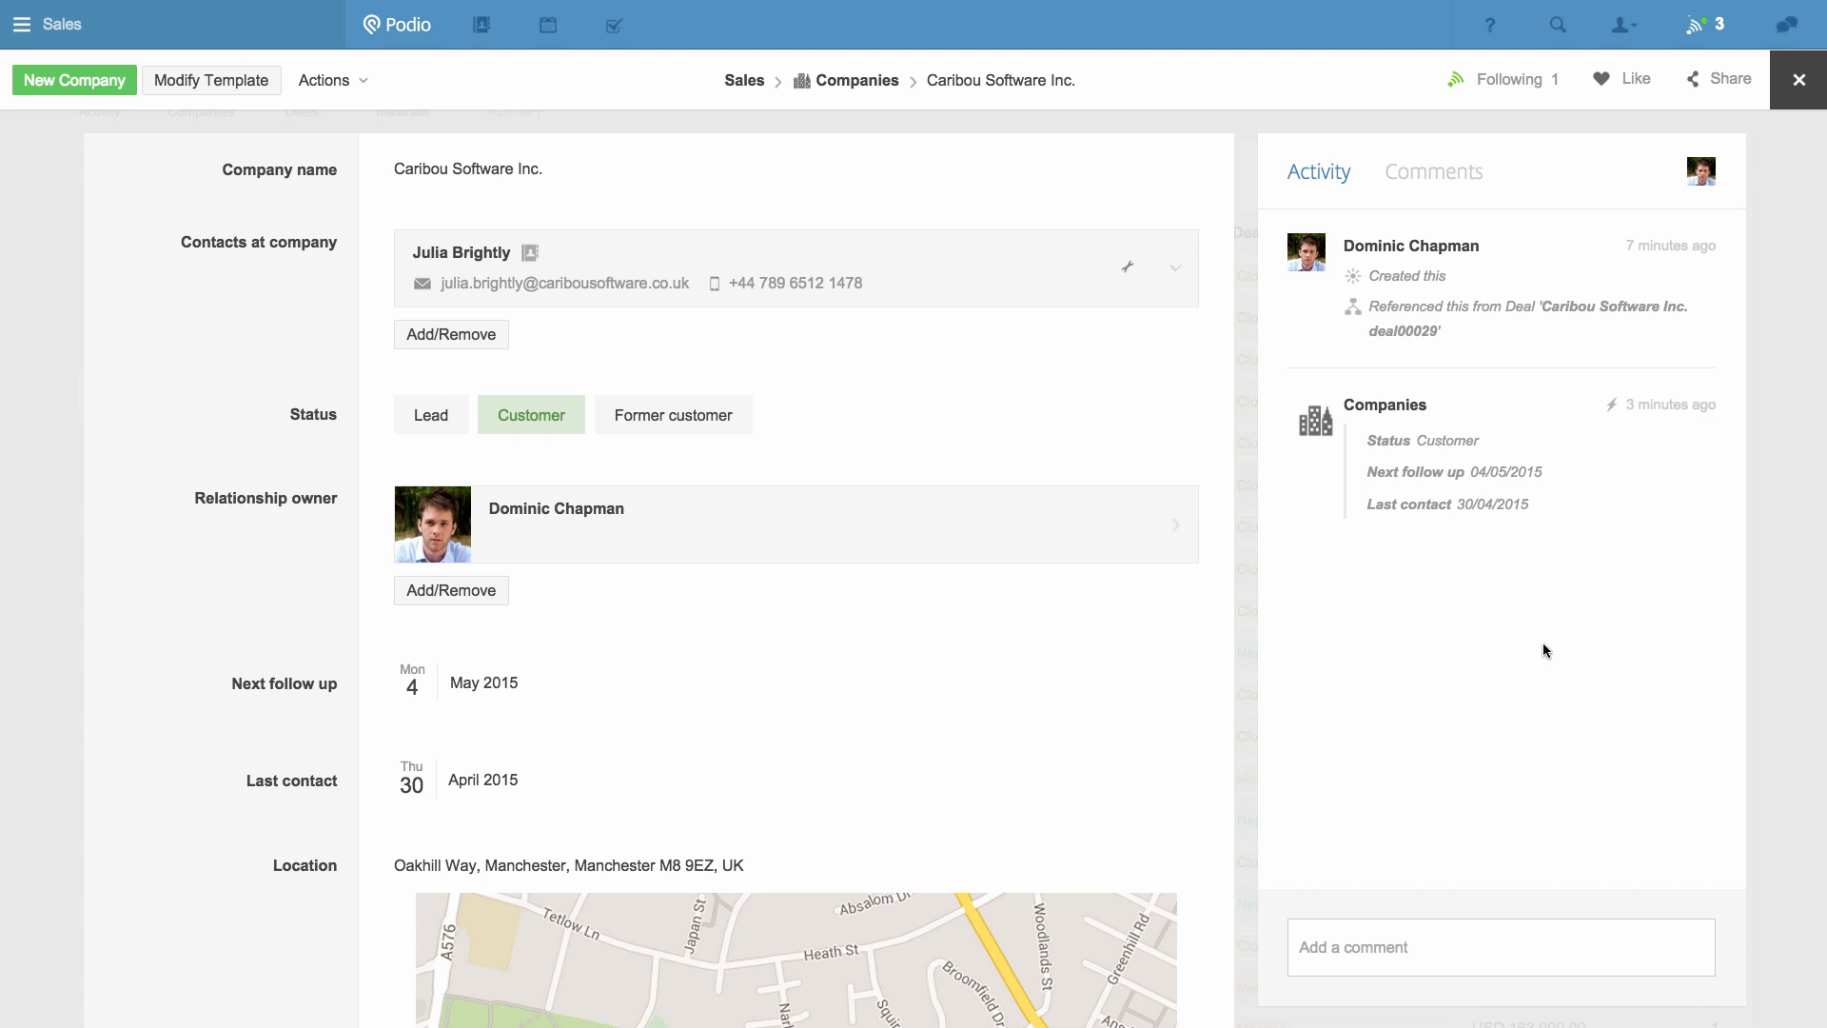
# - Go to the Projects app in the Client Project Management workspace and review the East London Cycle Factory content strategy project
pyautogui.click(179, 28)
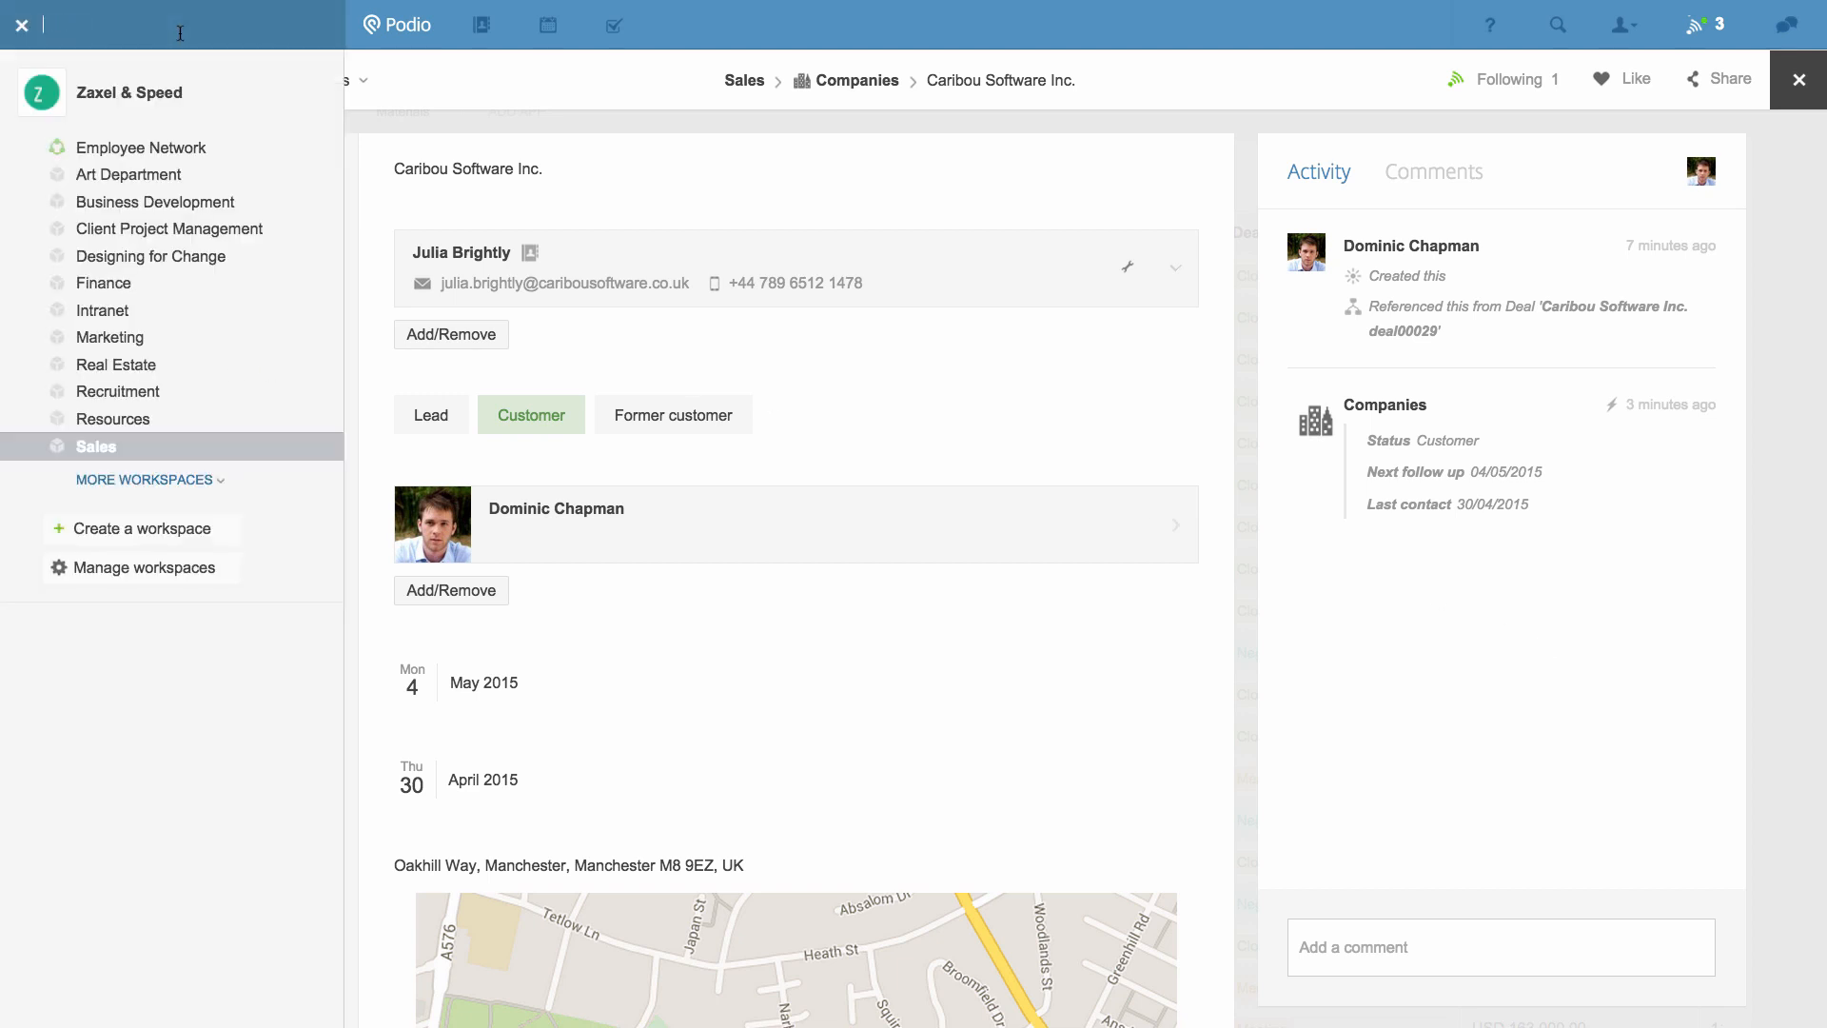
pyautogui.click(245, 231)
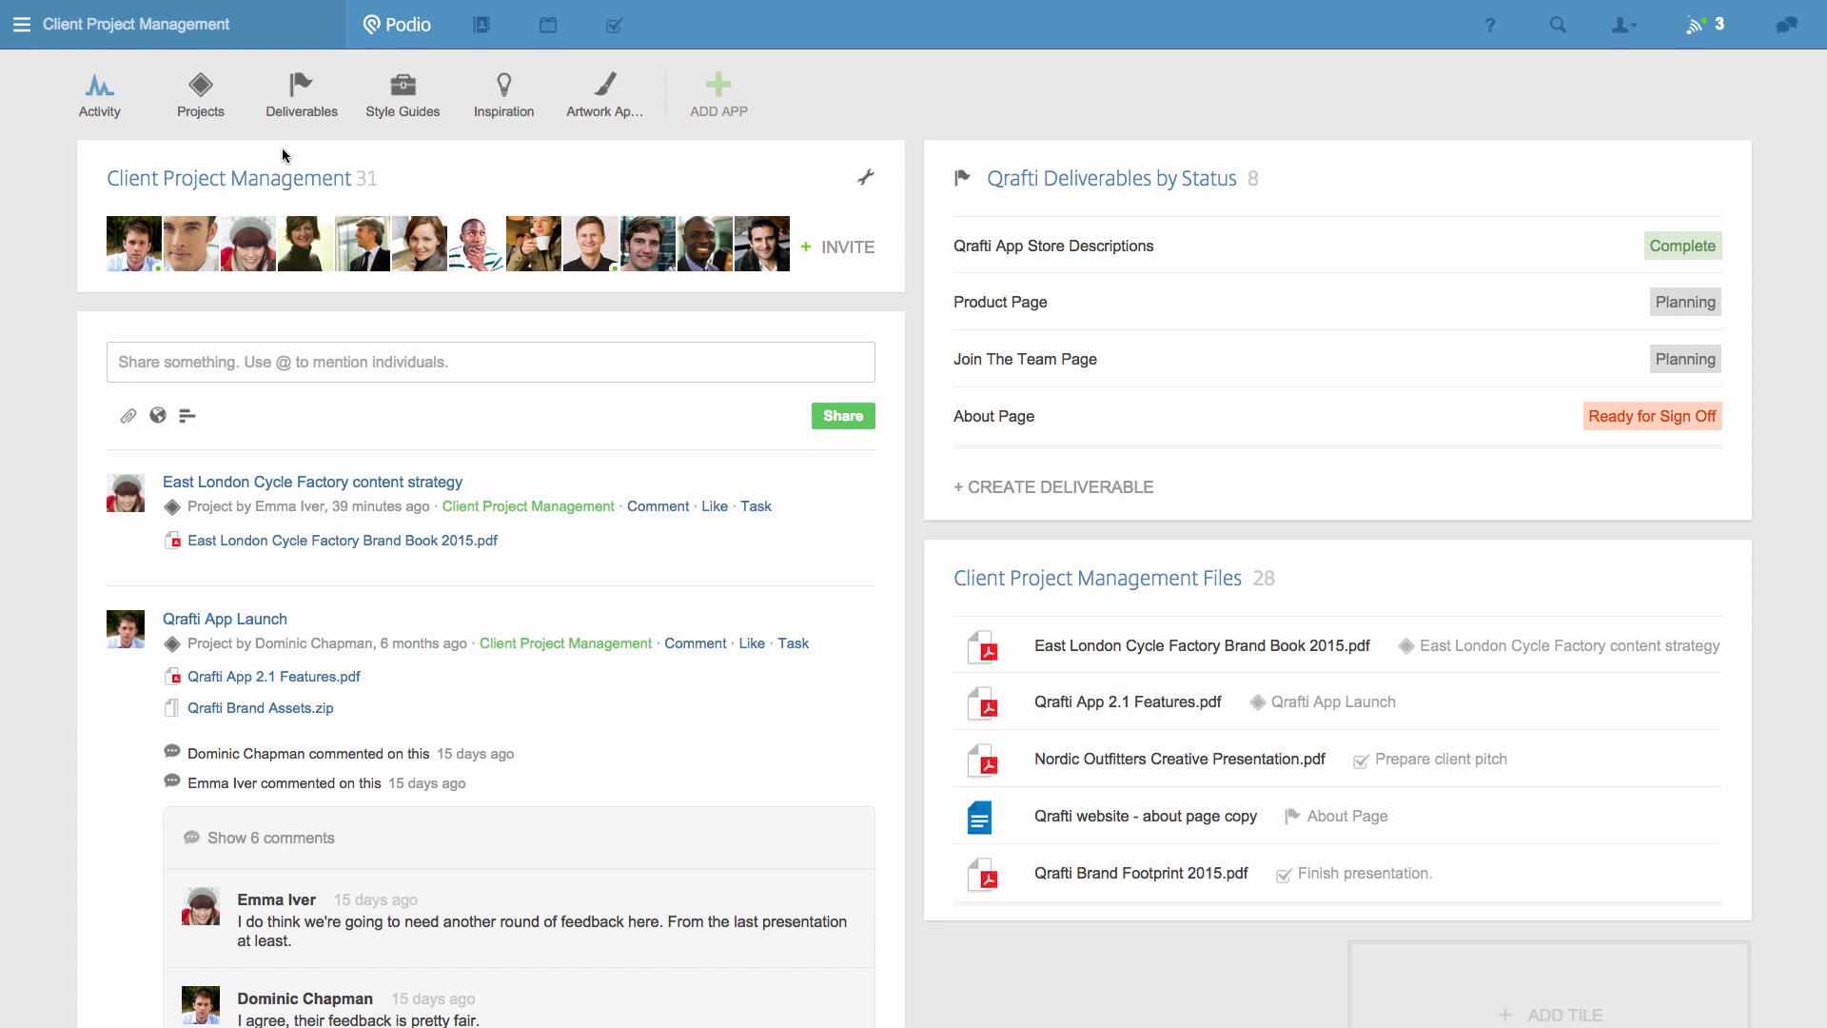
pyautogui.click(212, 121)
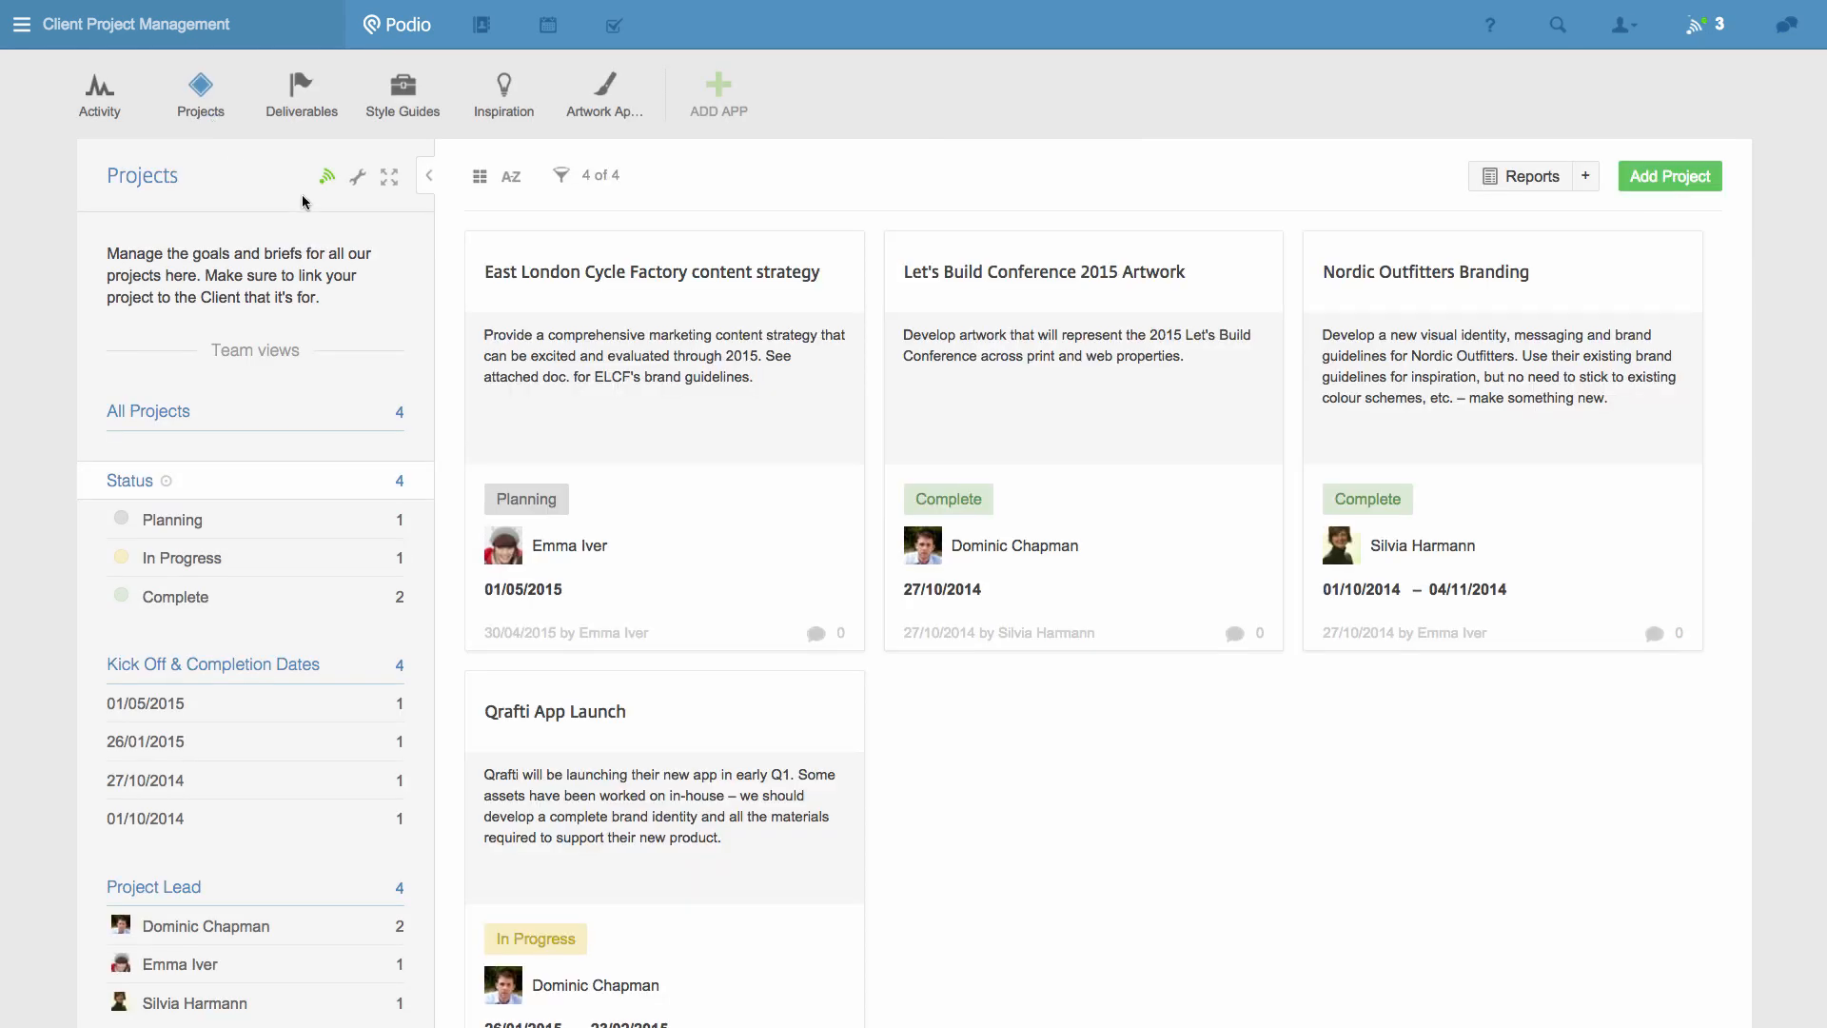
pyautogui.click(620, 240)
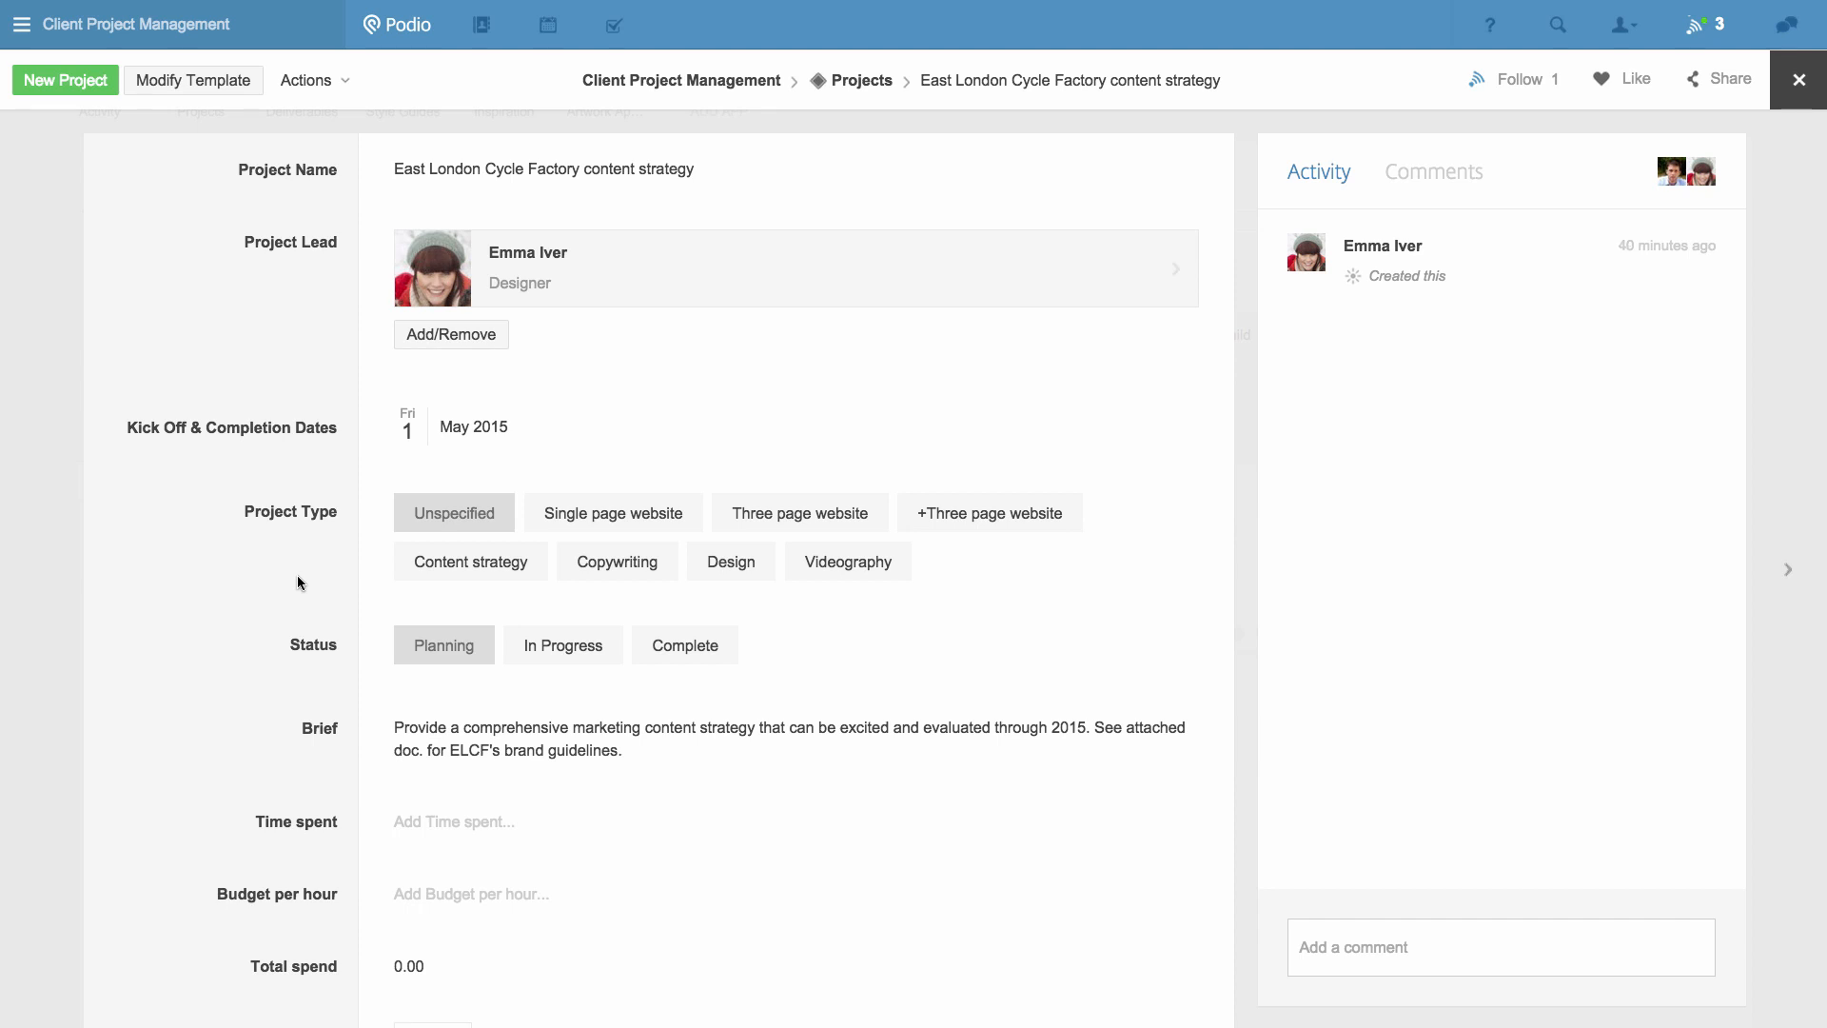
pyautogui.press('Escape')
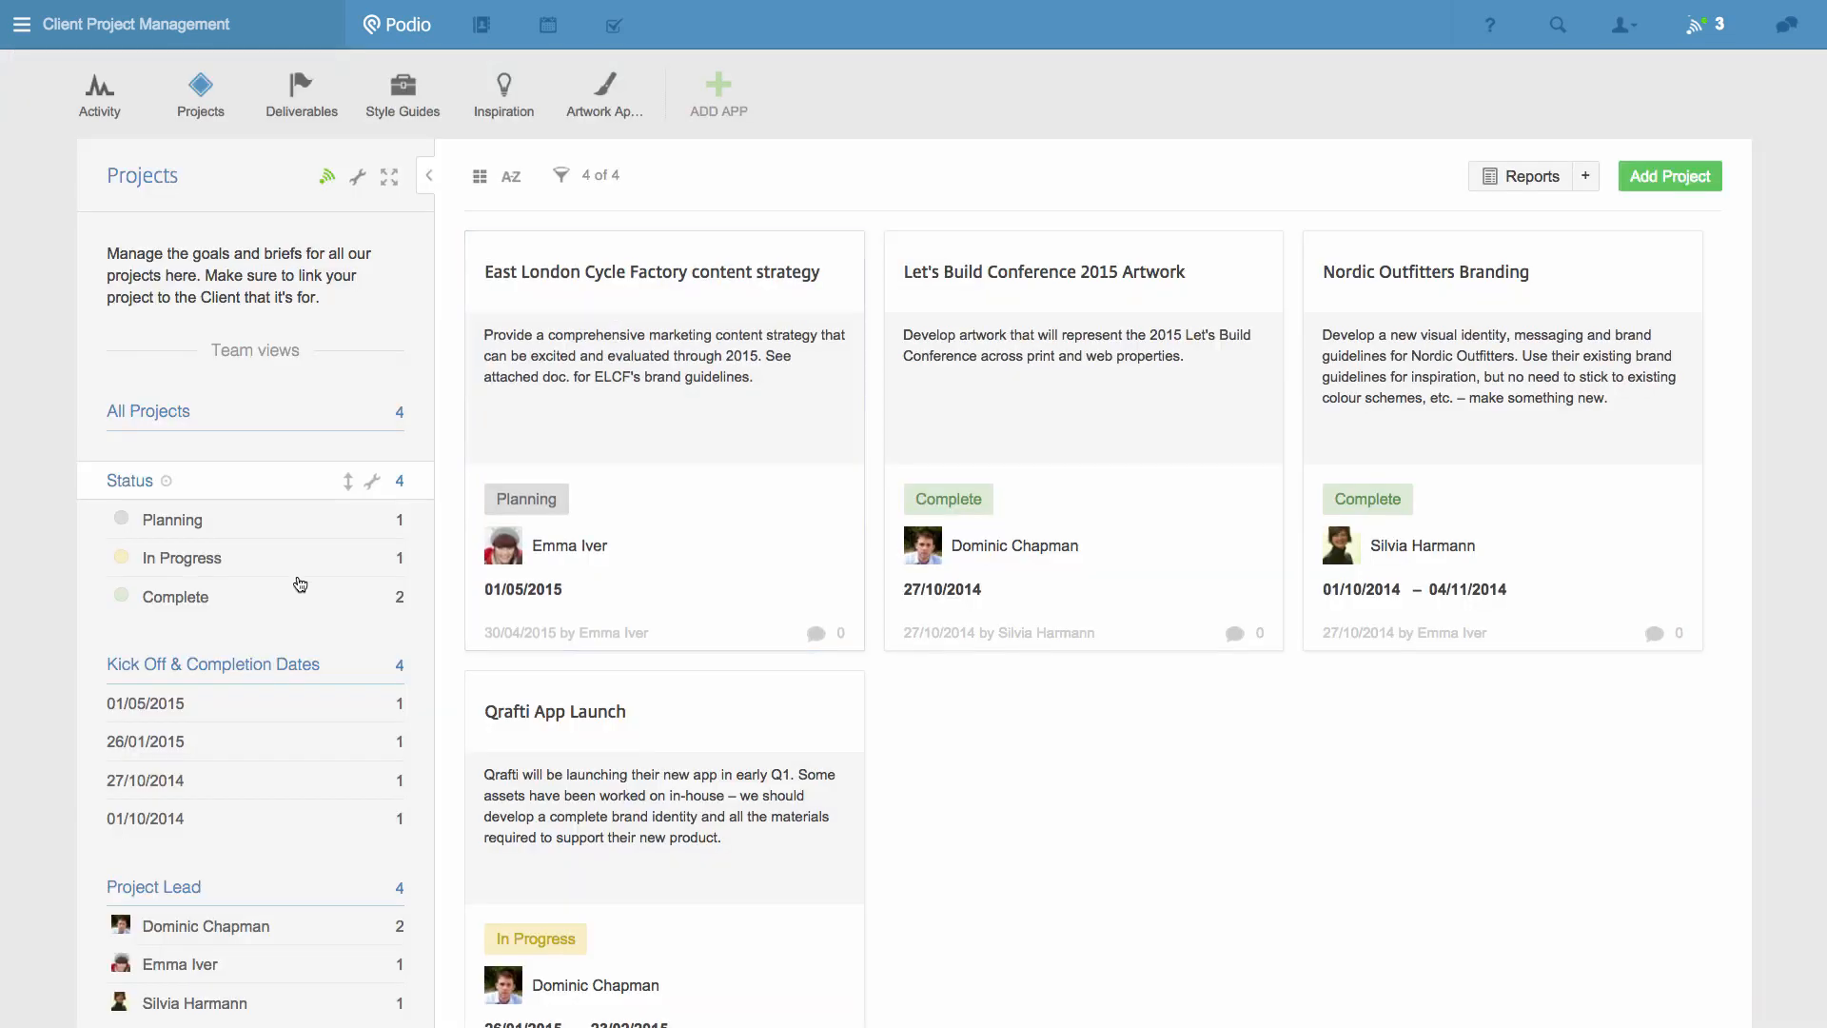
# - Create a workflow for the Projects app that runs when a project's Project Type or Status is updated
pyautogui.click(359, 179)
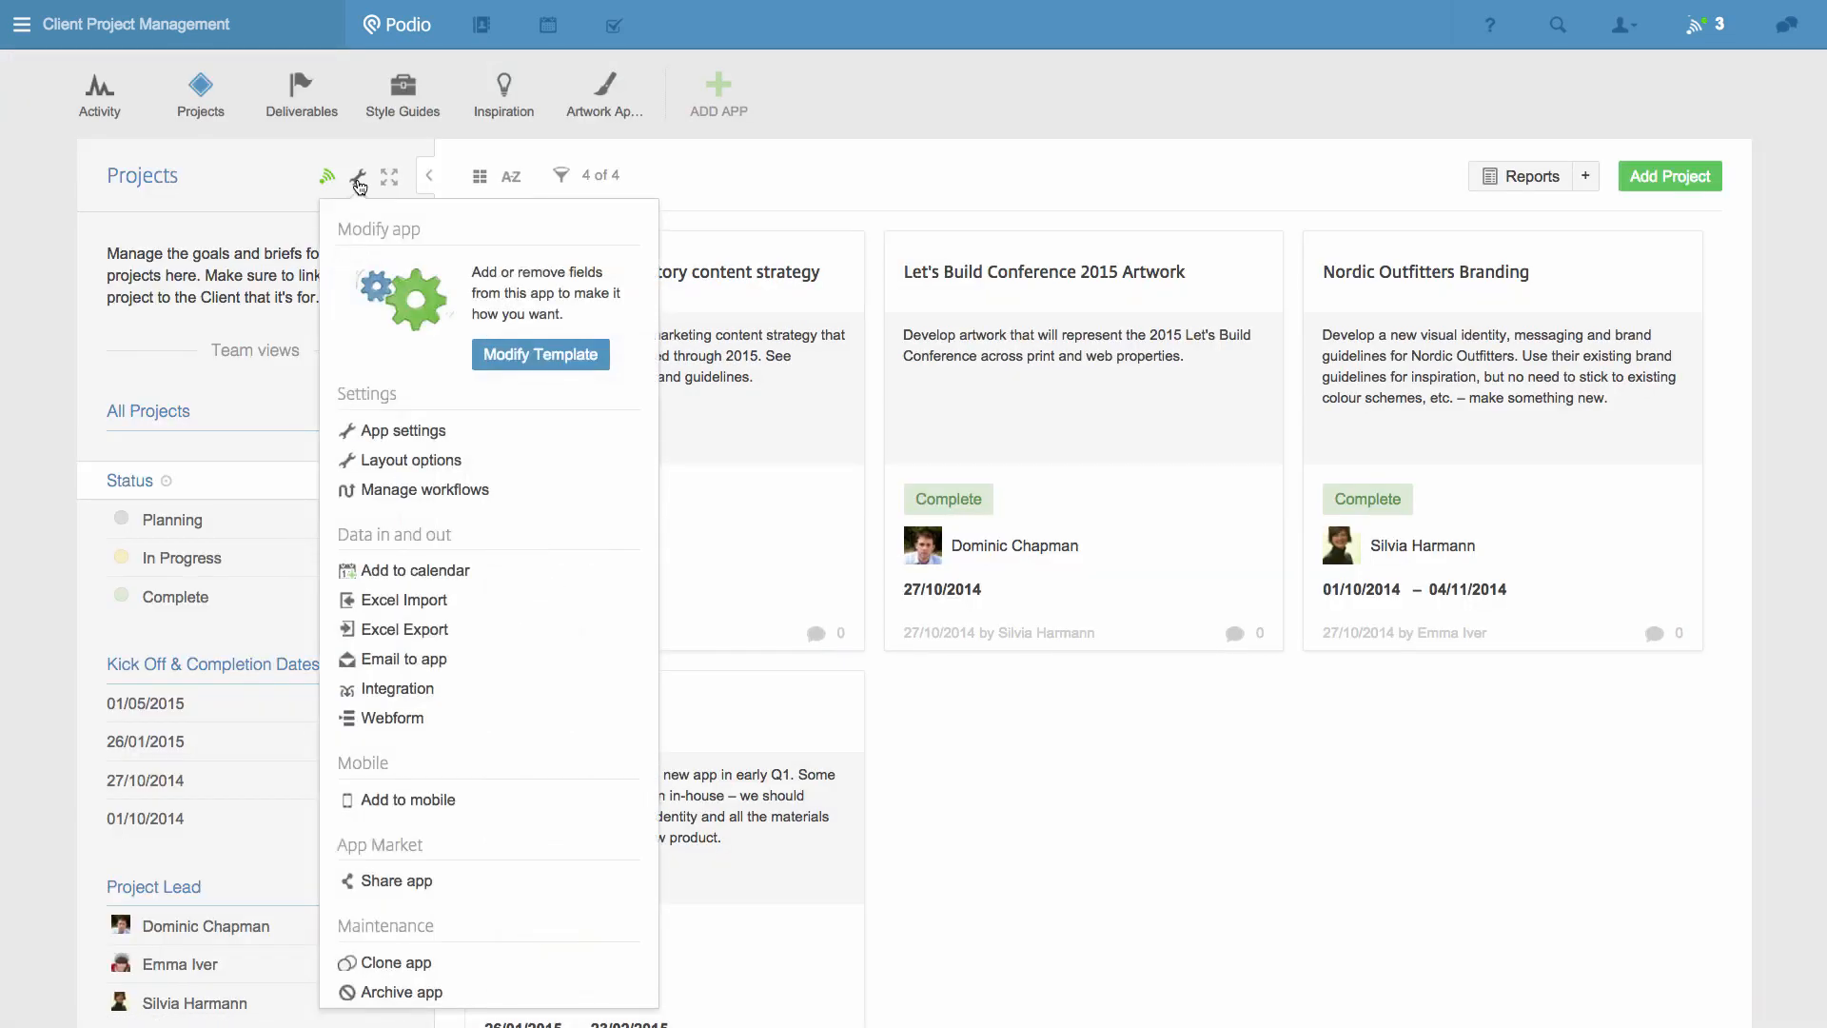
pyautogui.click(475, 495)
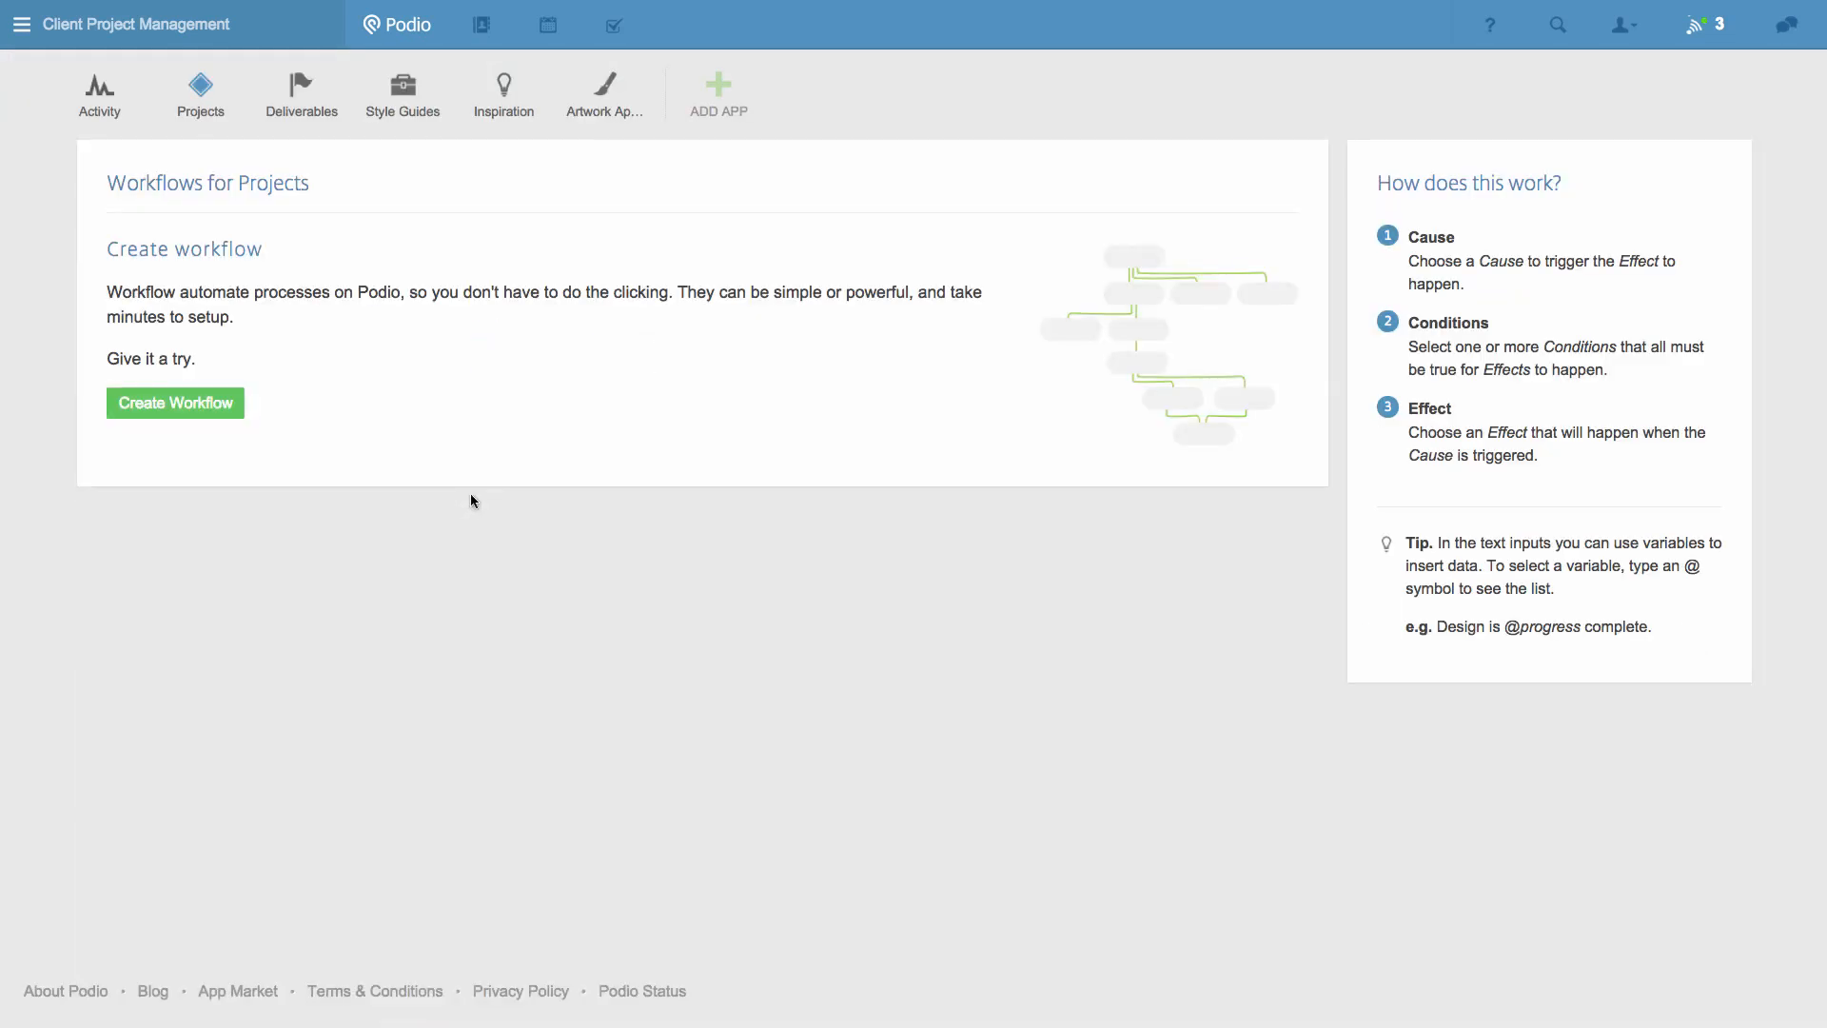
pyautogui.click(229, 407)
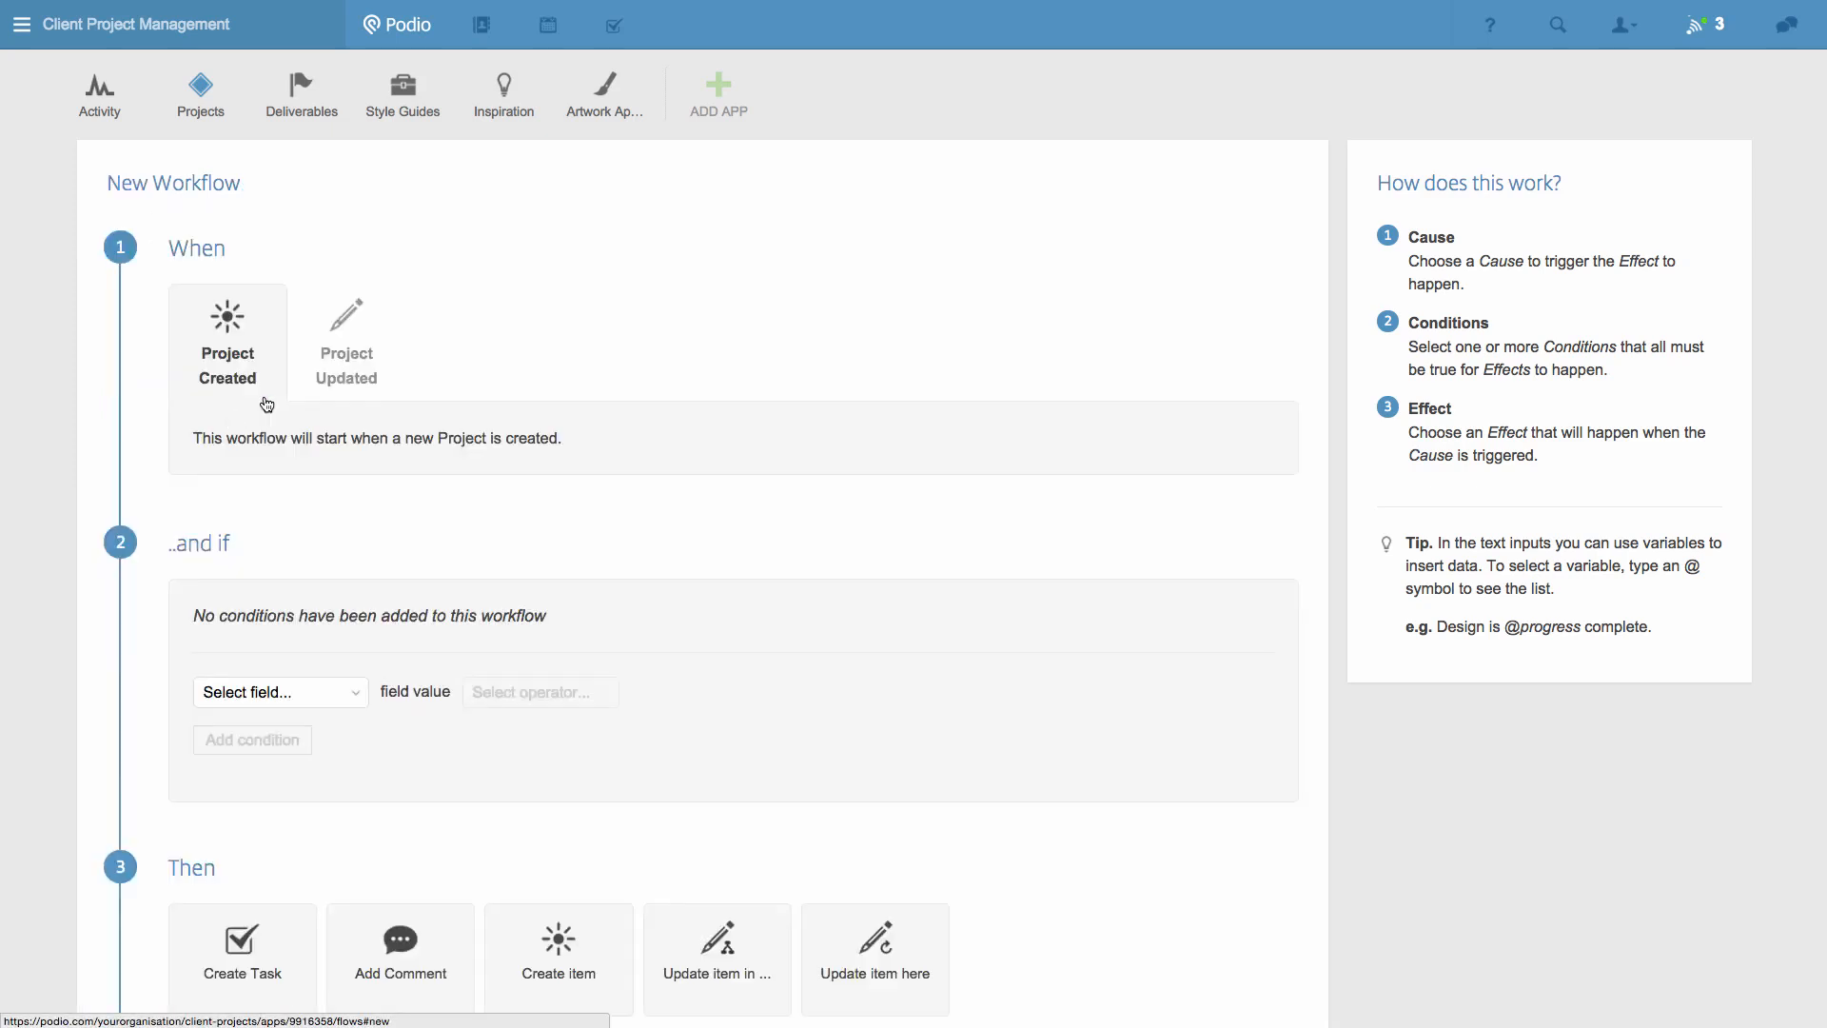
pyautogui.click(345, 369)
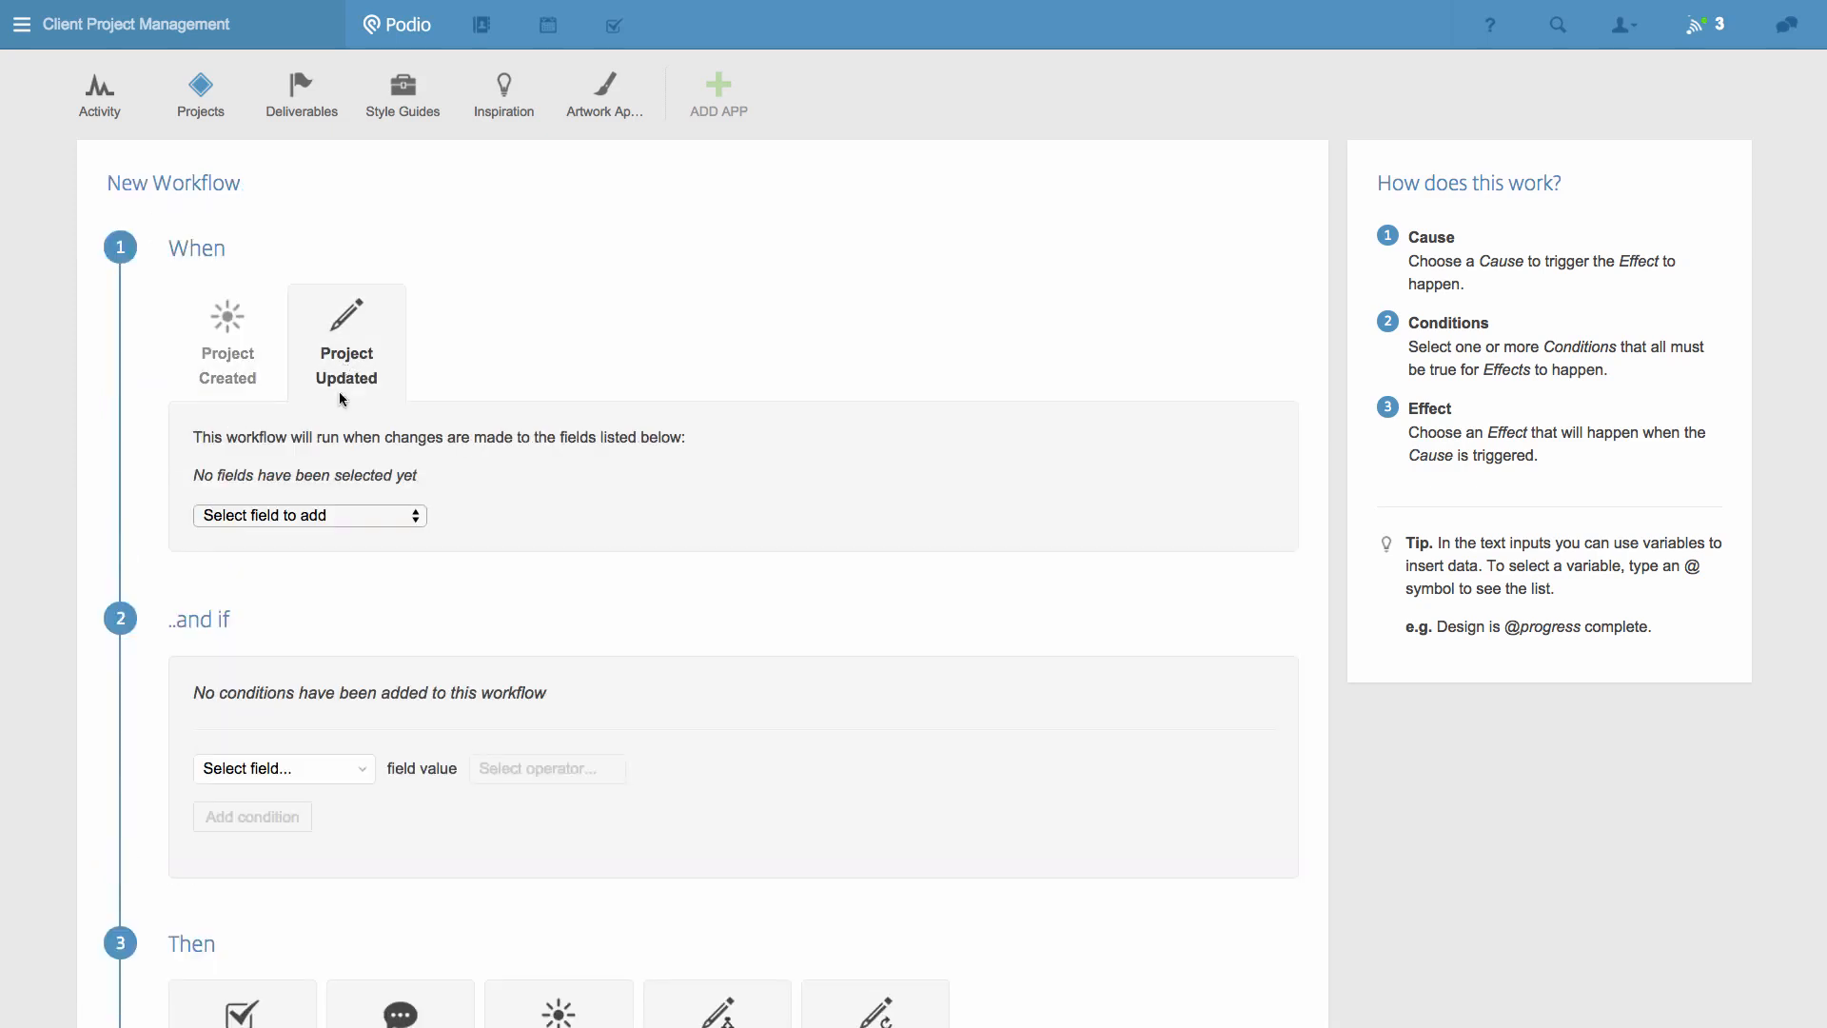
pyautogui.click(354, 512)
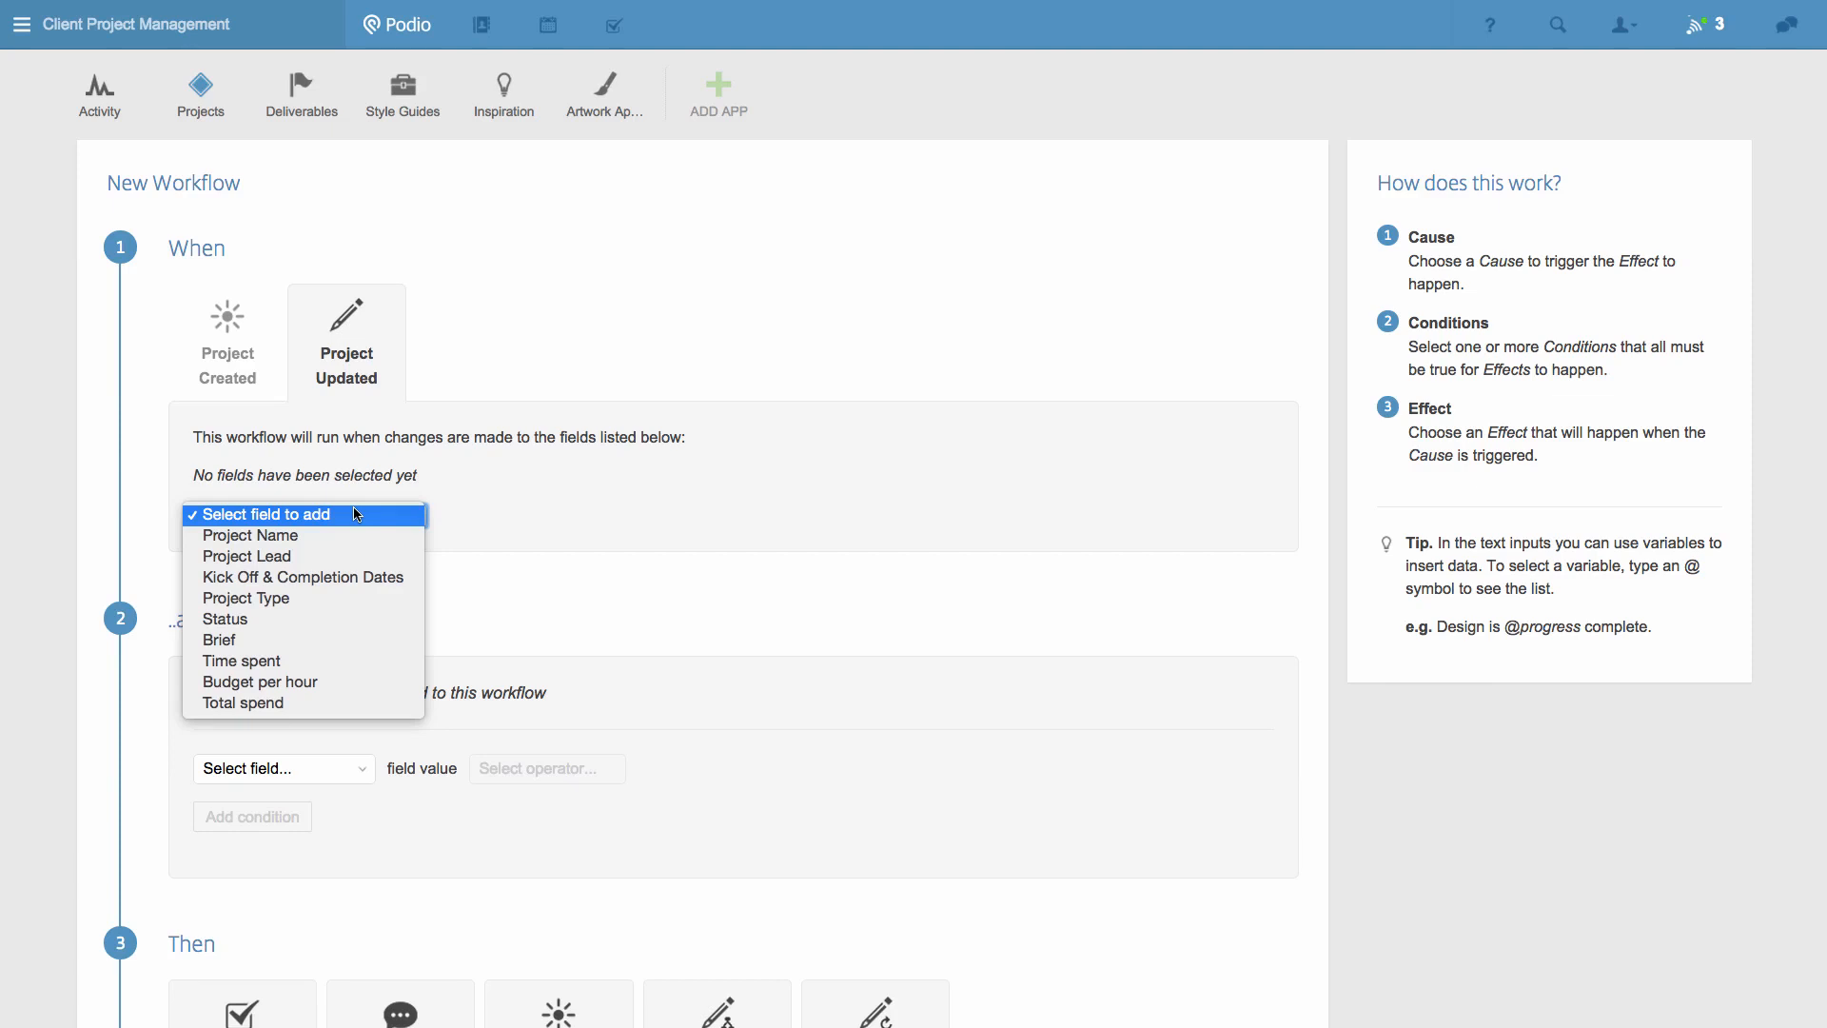
pyautogui.click(312, 600)
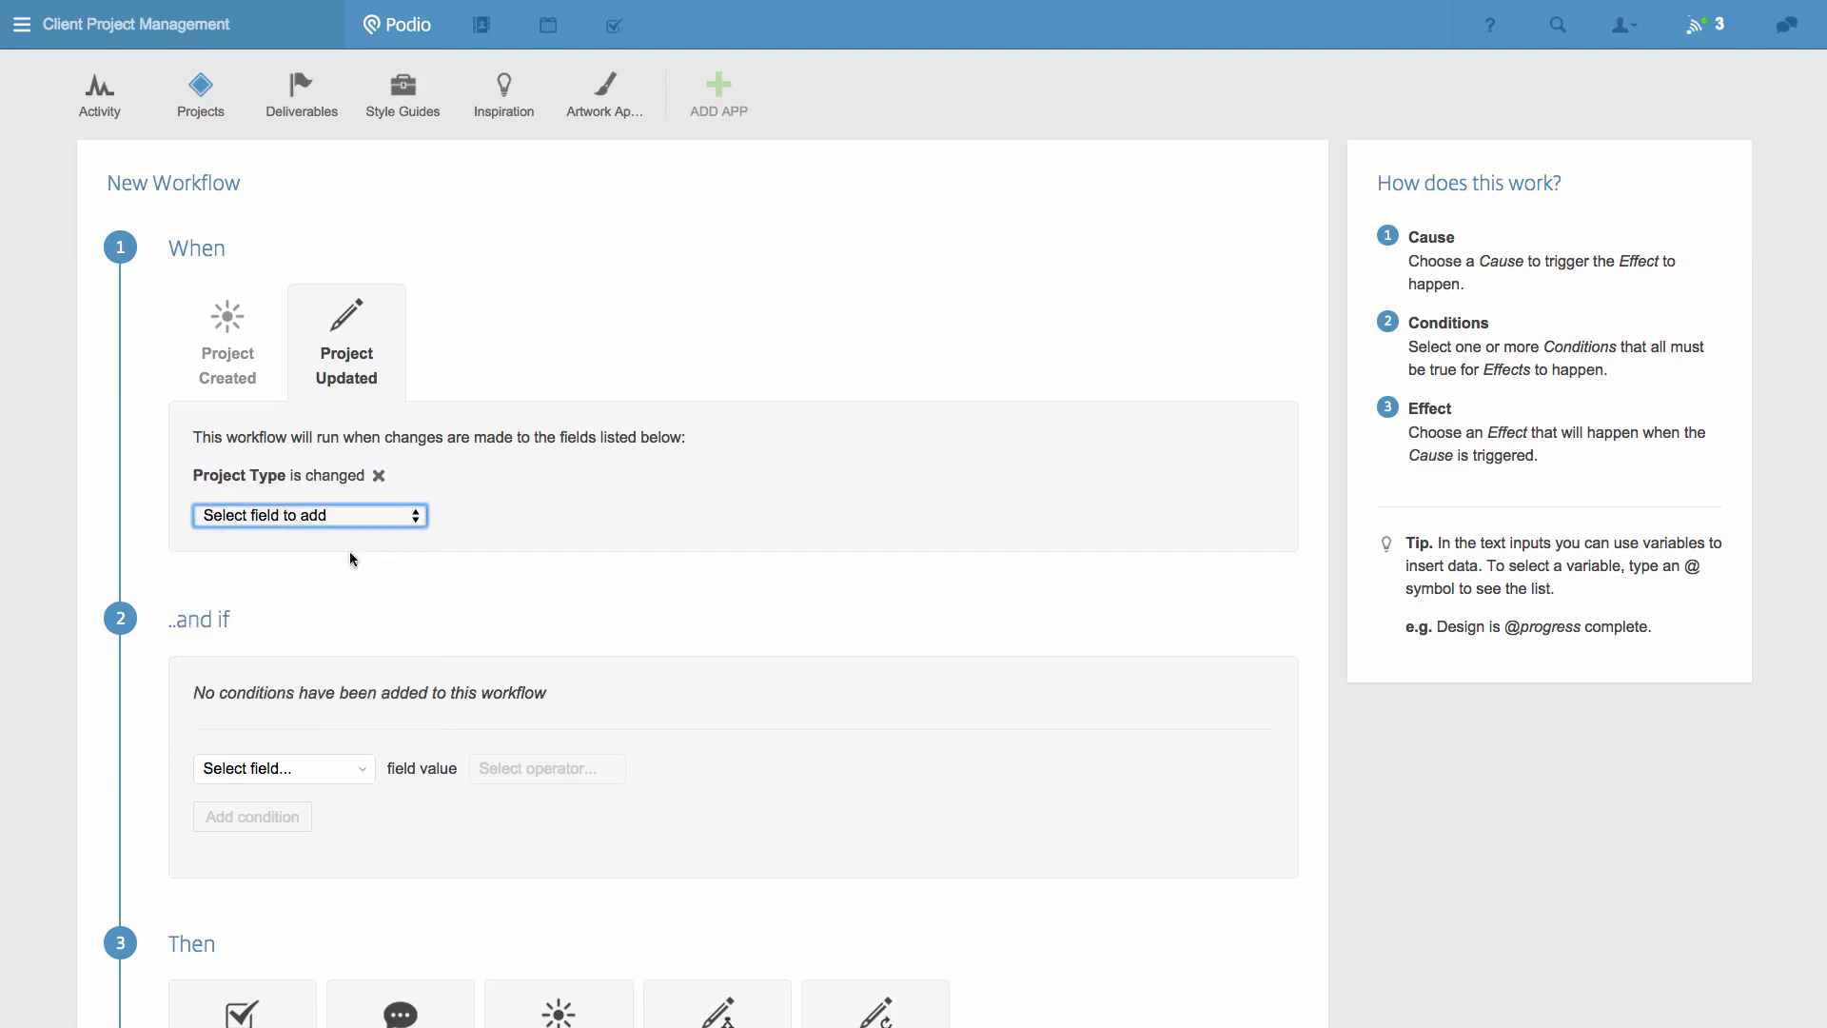
pyautogui.click(360, 522)
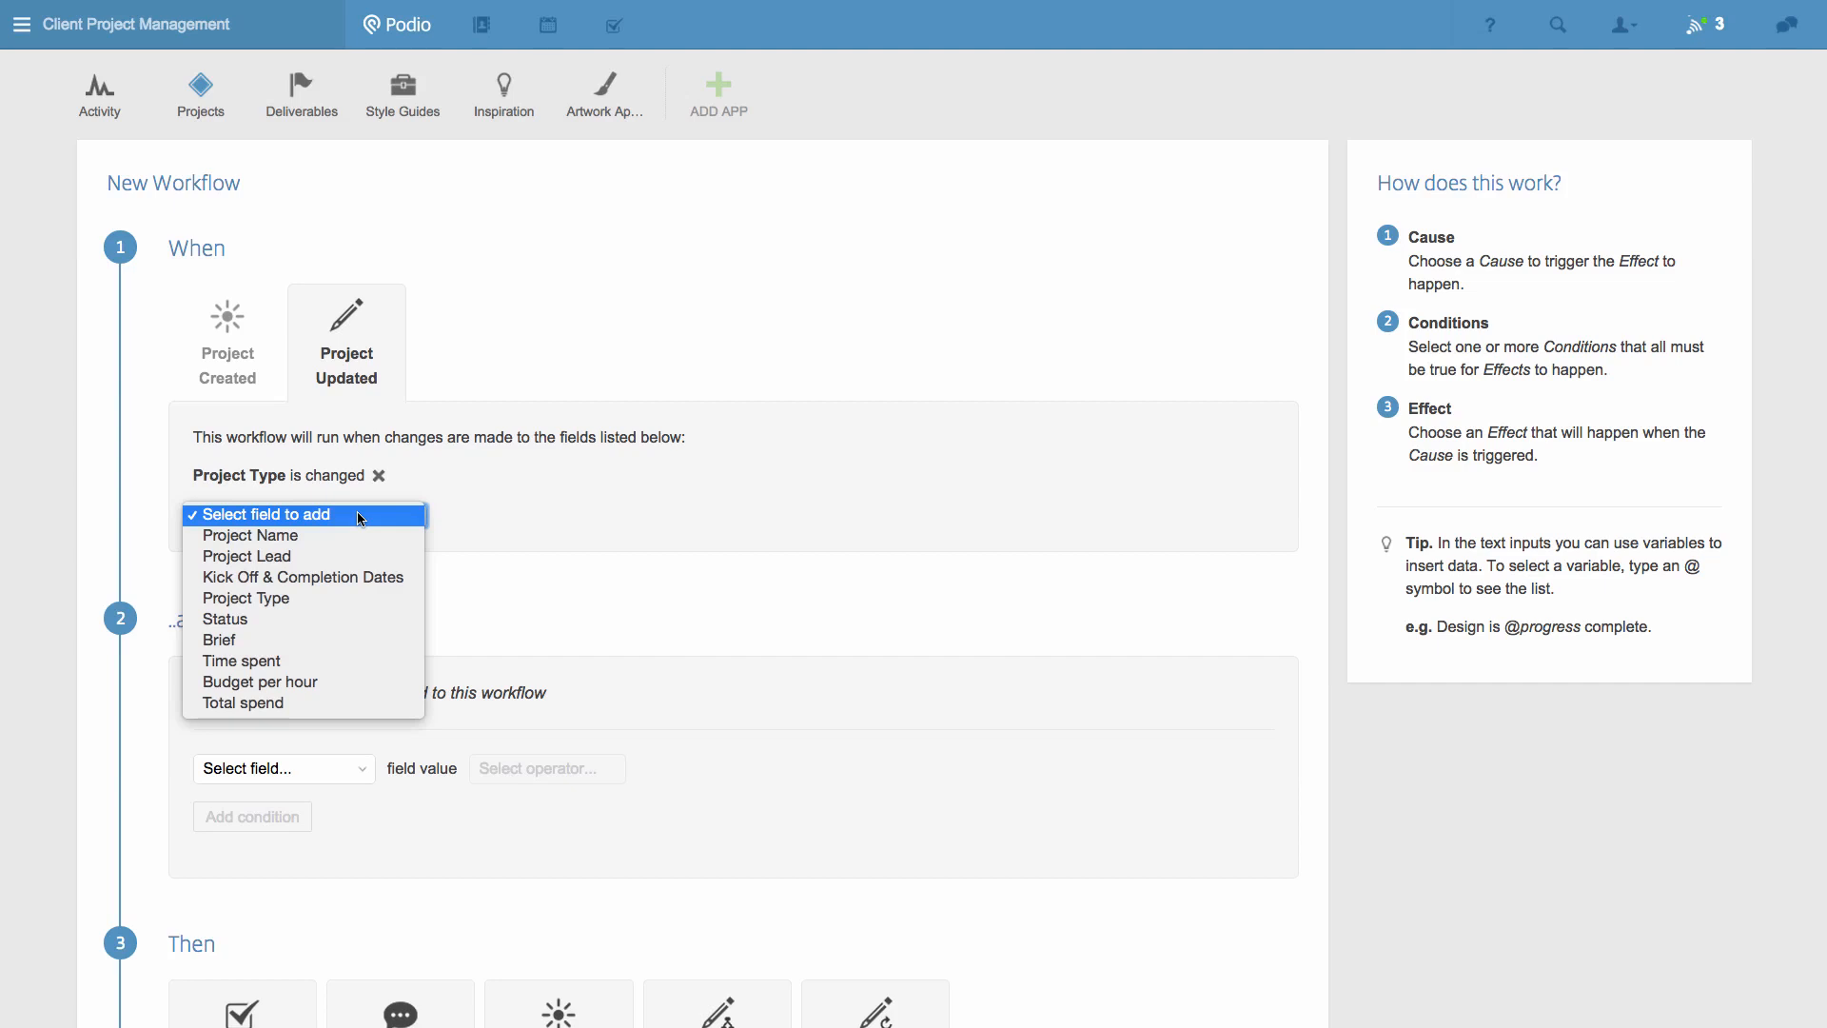
pyautogui.click(289, 615)
# - Add a workflow condition that the Future Project Type field value contains Content strategy
pyautogui.scroll(-2, 289, 614)
pyautogui.scroll(-3, 289, 615)
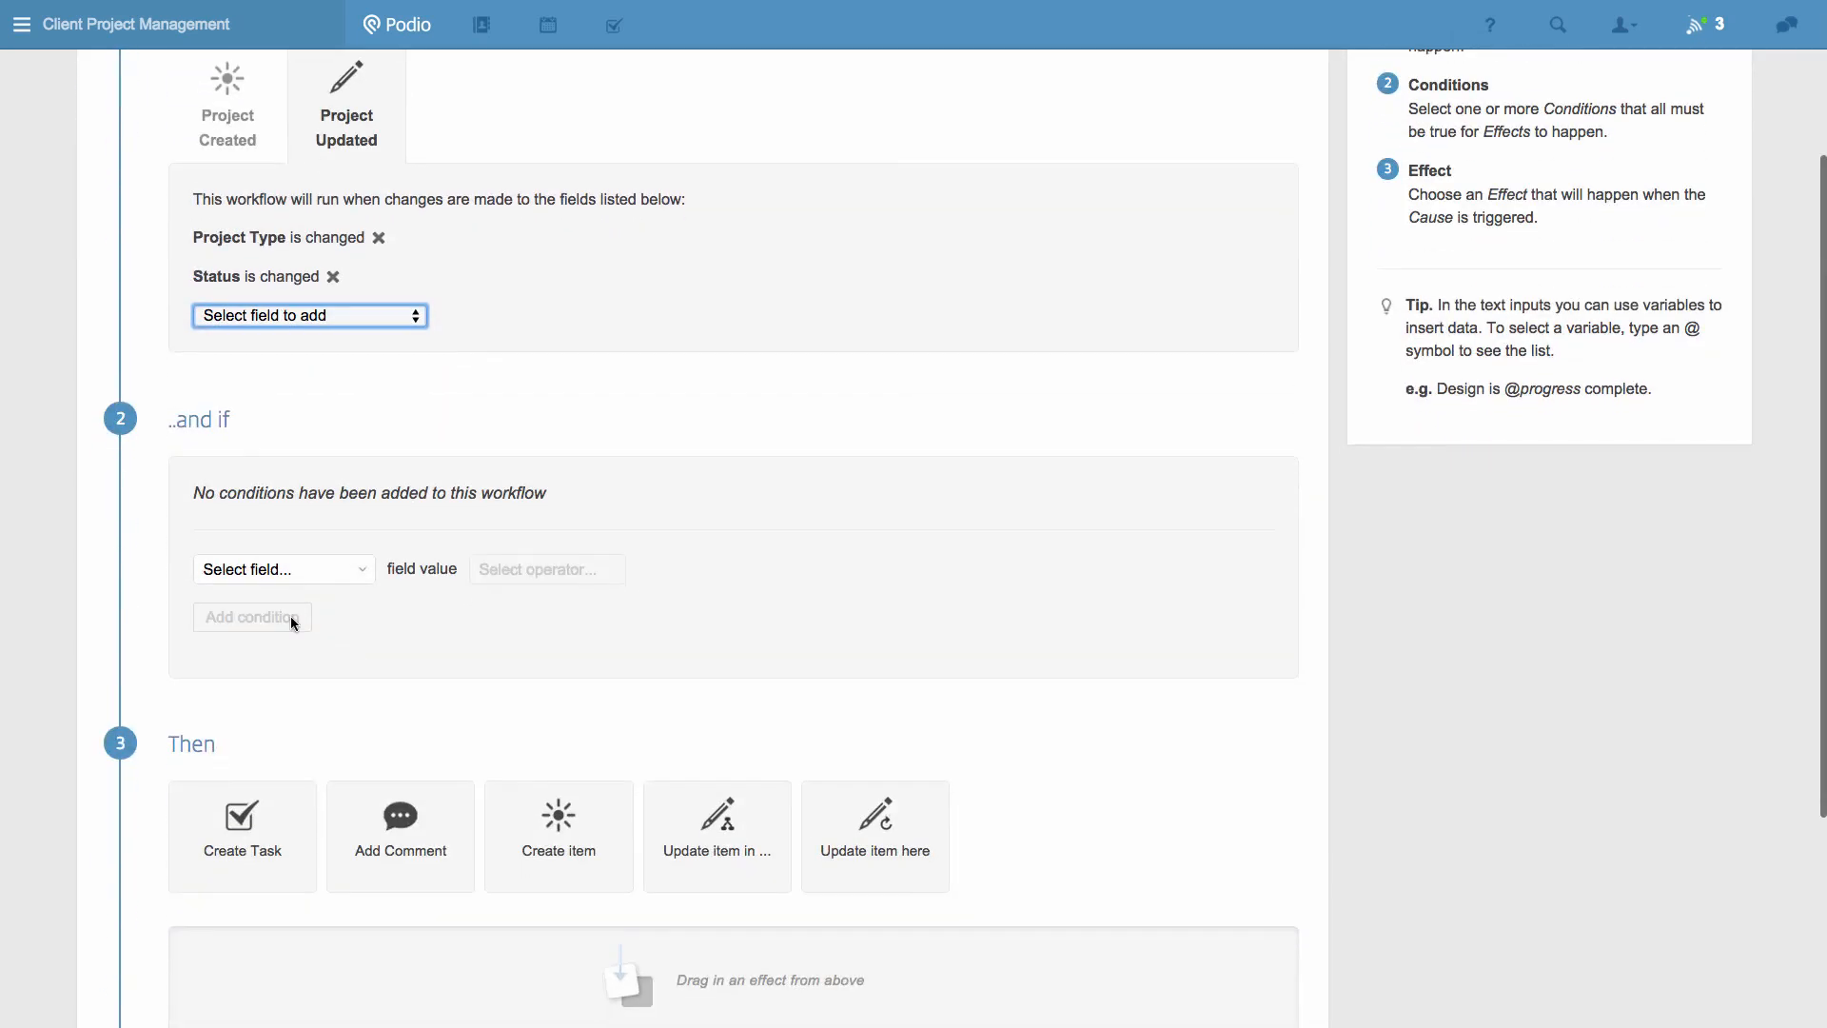
pyautogui.click(324, 575)
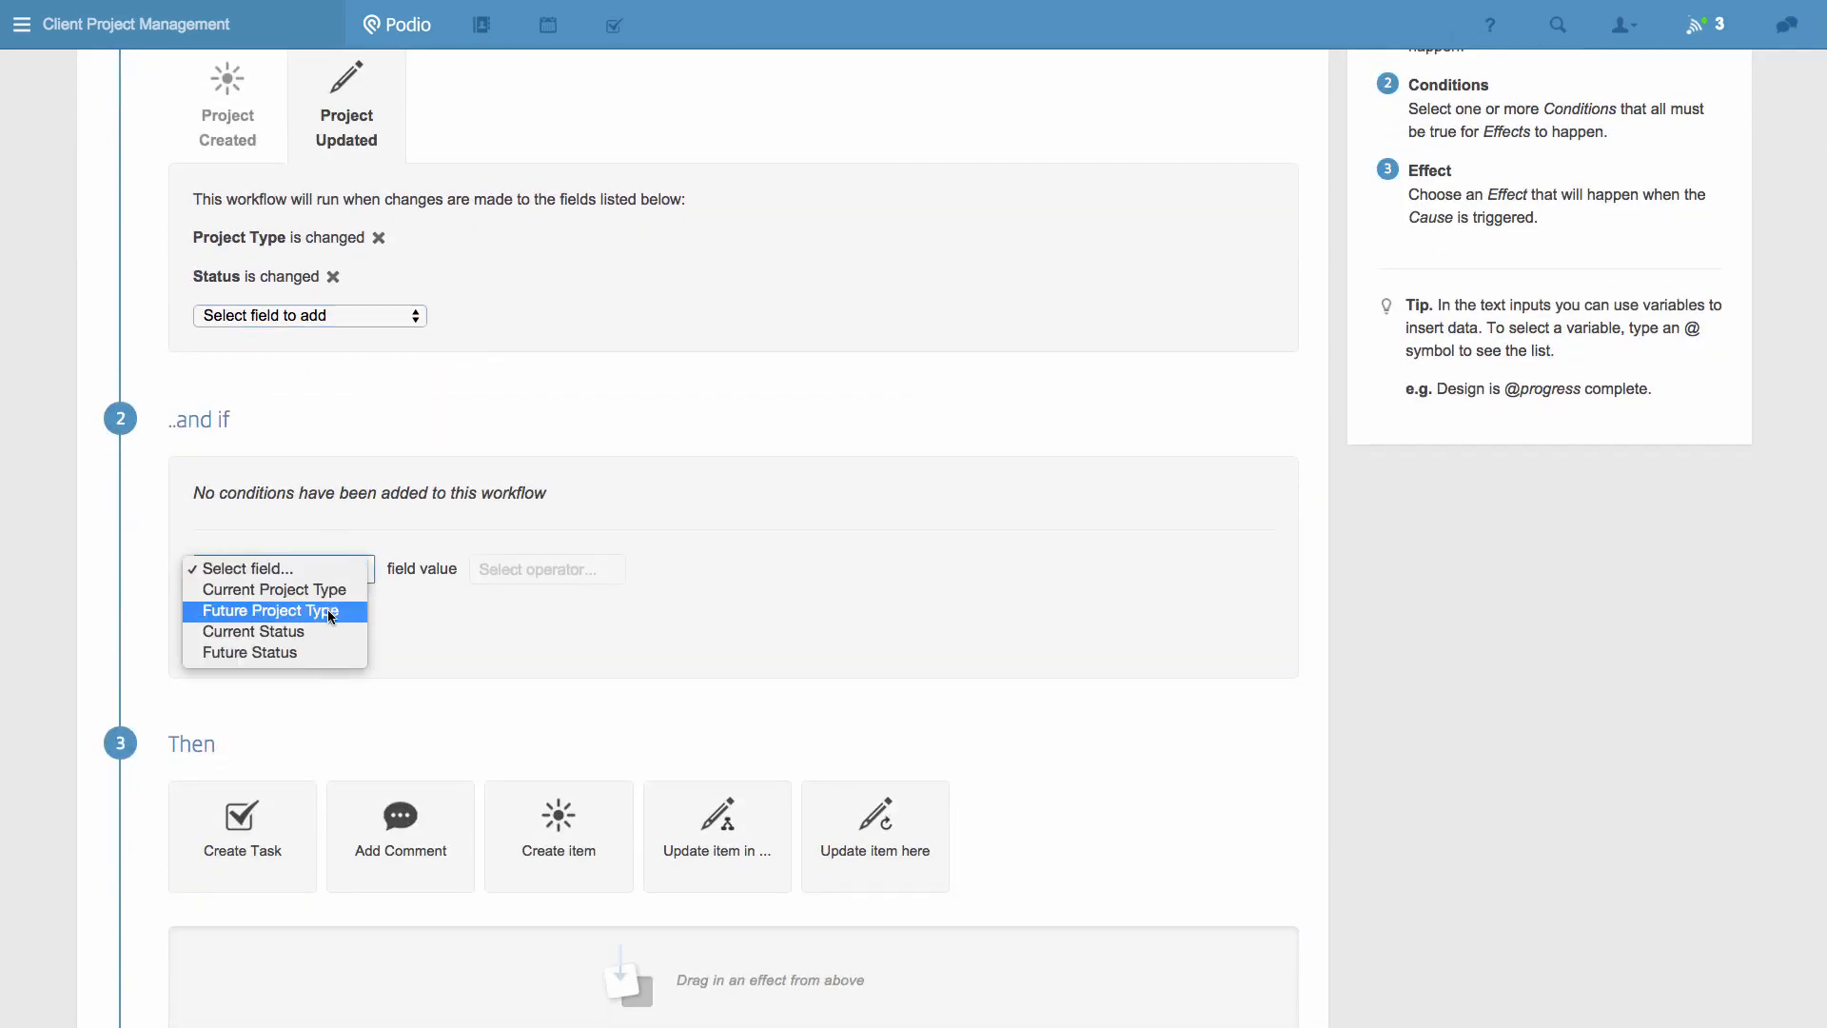
pyautogui.click(327, 610)
pyautogui.click(549, 579)
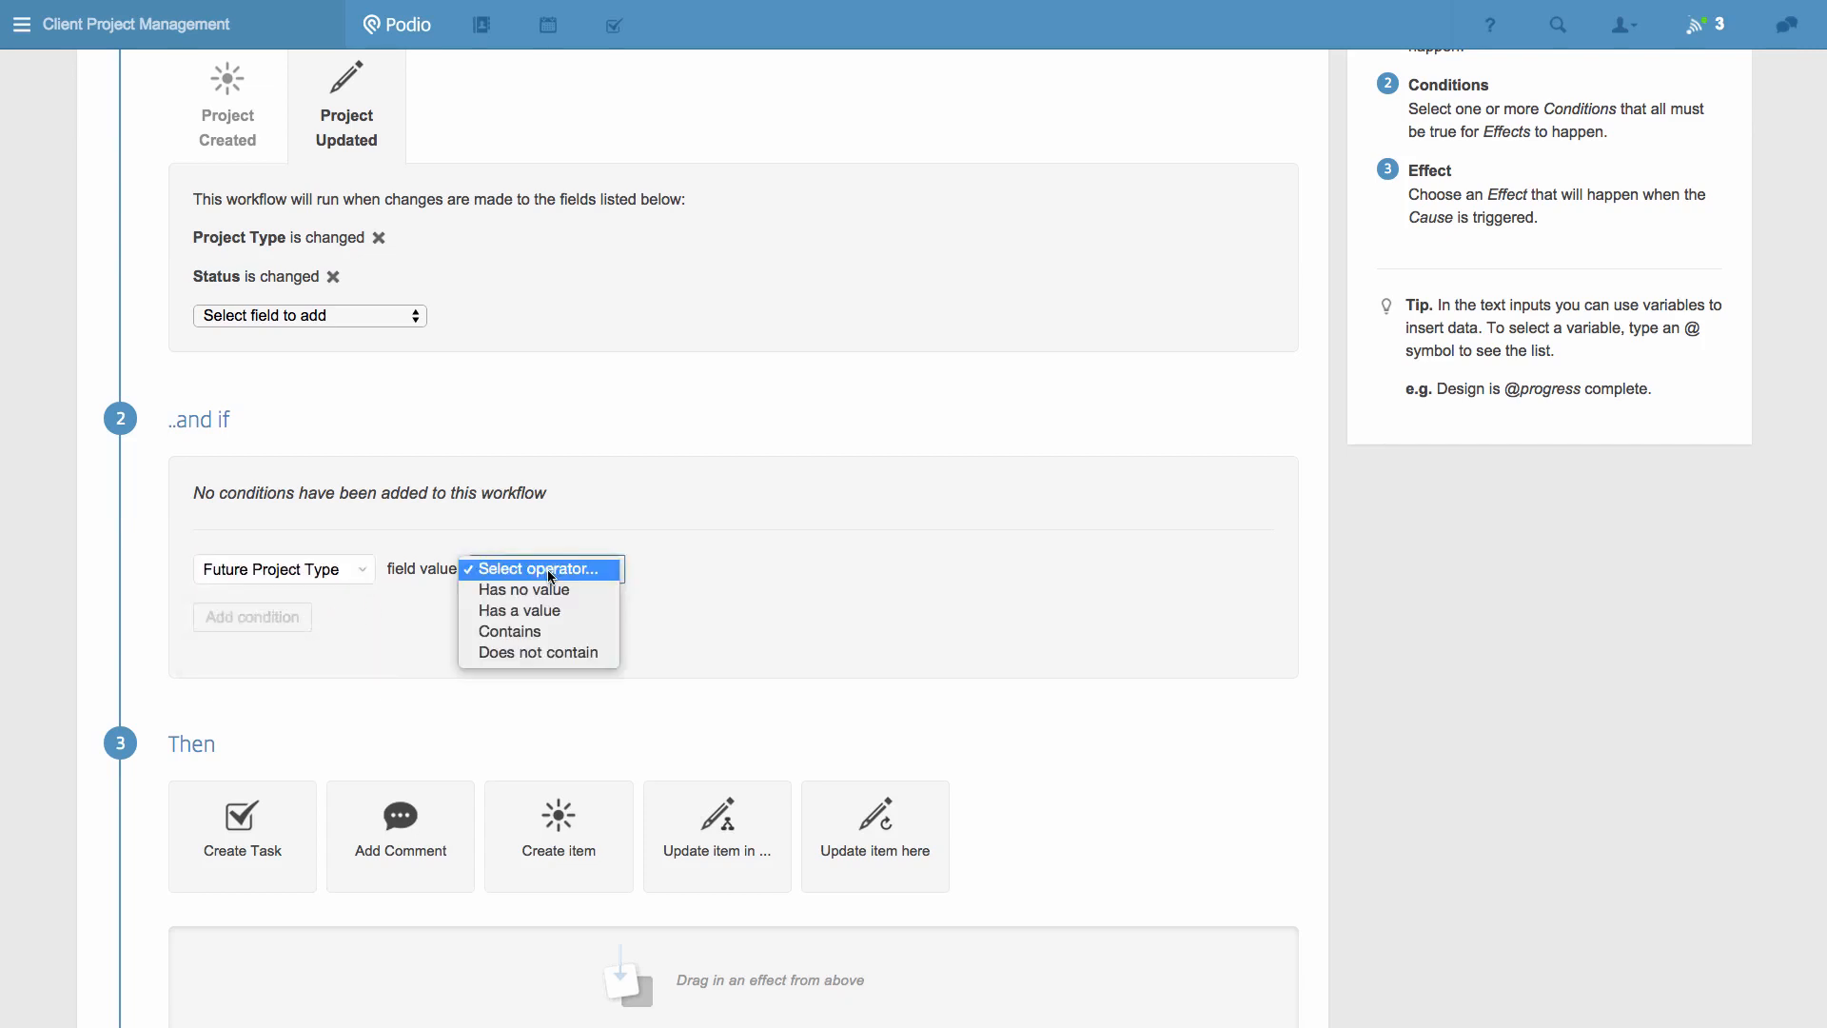
pyautogui.click(531, 632)
pyautogui.click(357, 618)
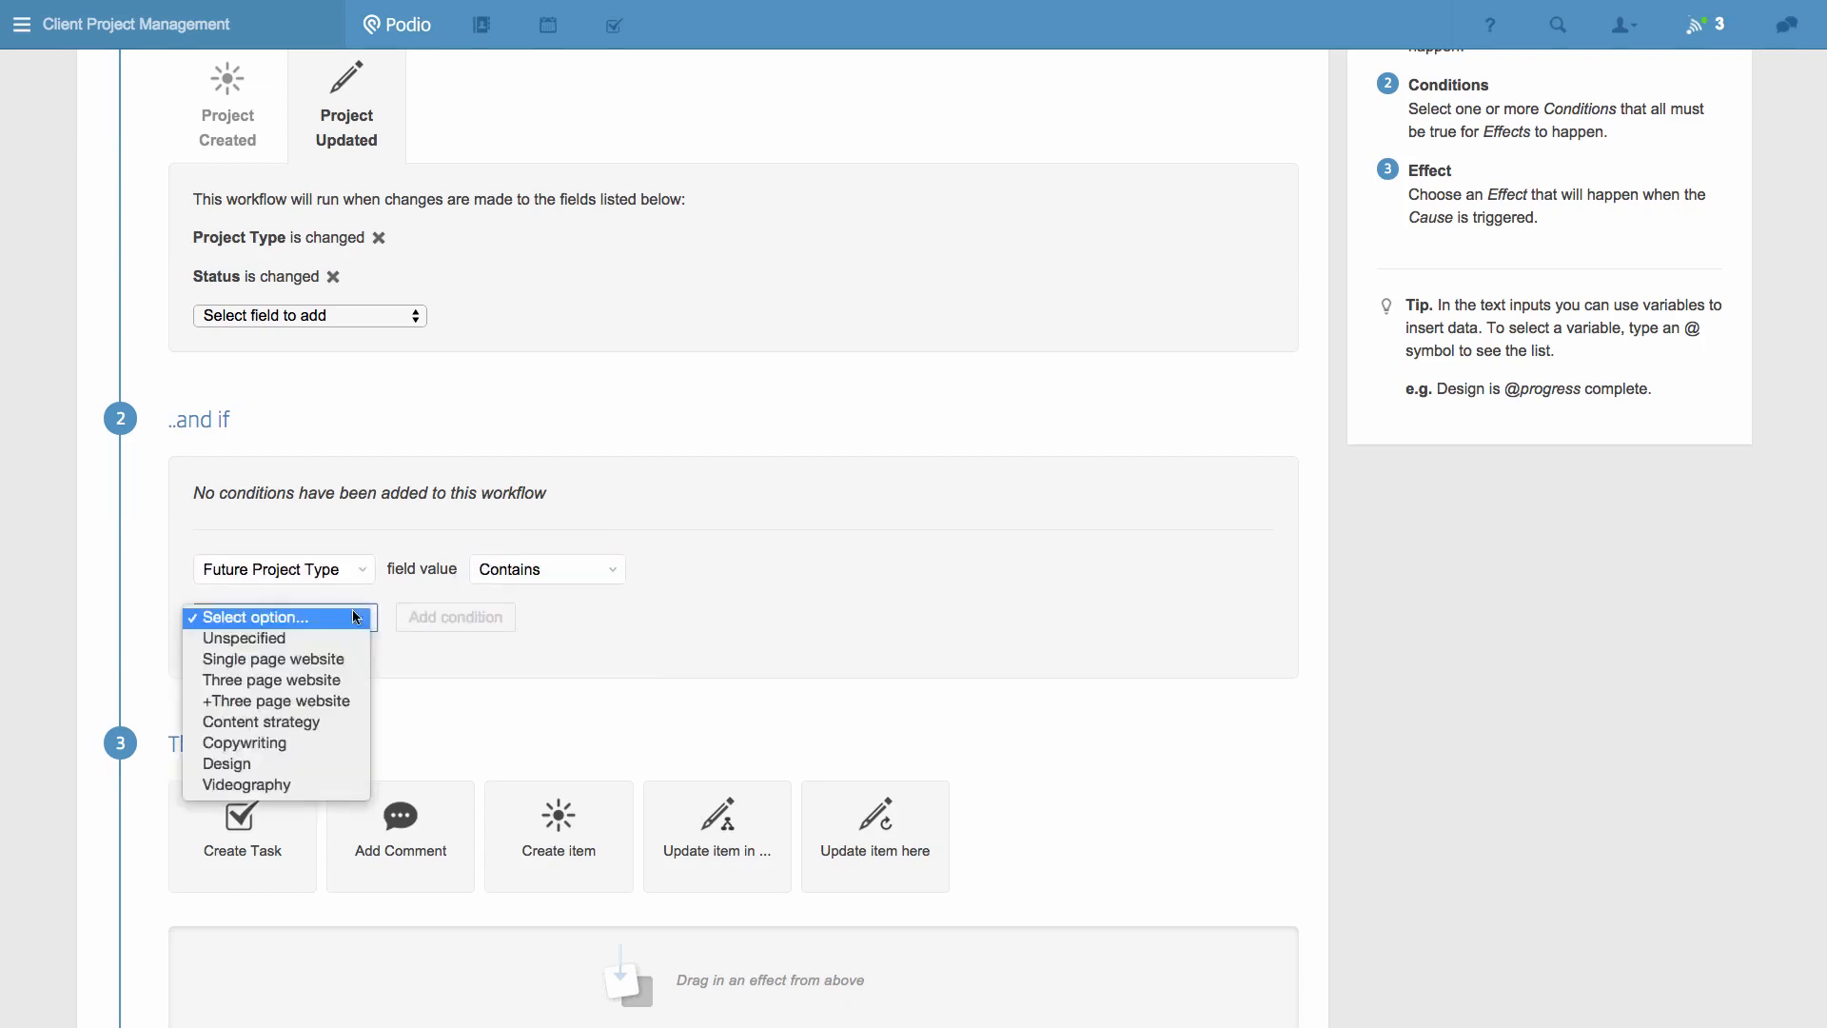
pyautogui.click(316, 724)
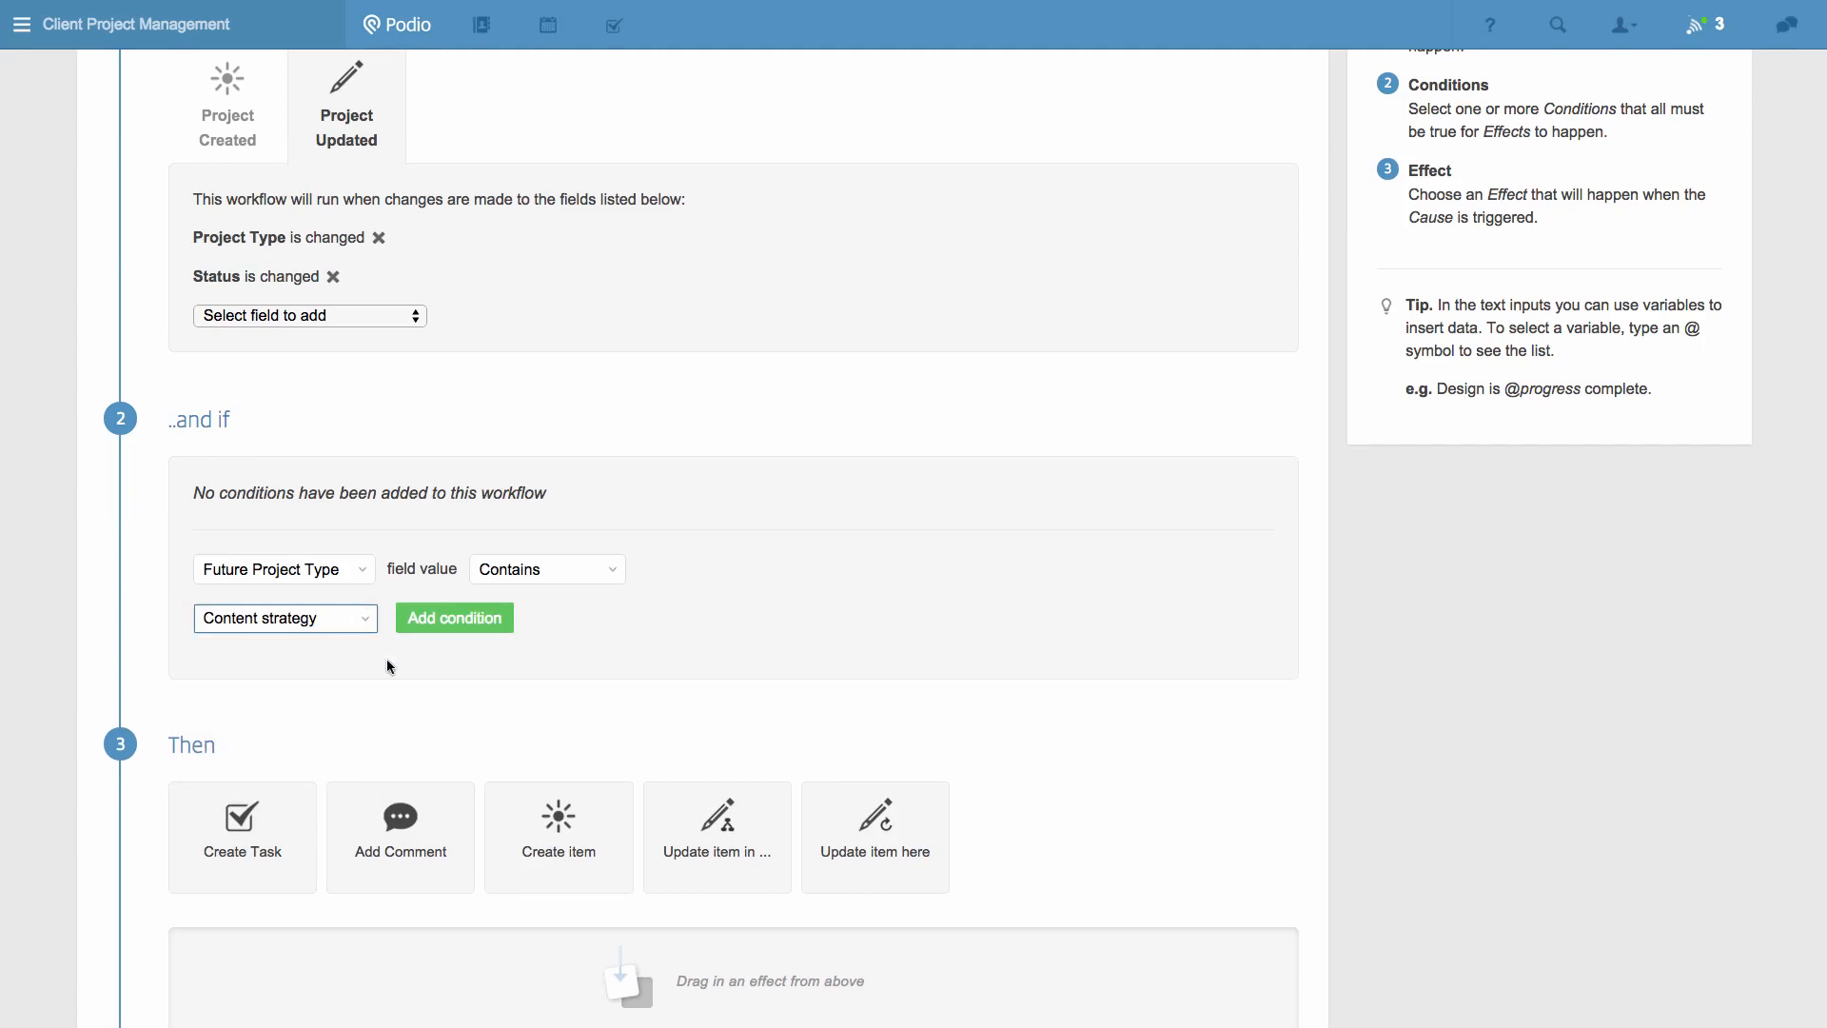
pyautogui.click(441, 621)
# - Add a second workflow condition that the Future Status field value contains In Progress
pyautogui.click(344, 581)
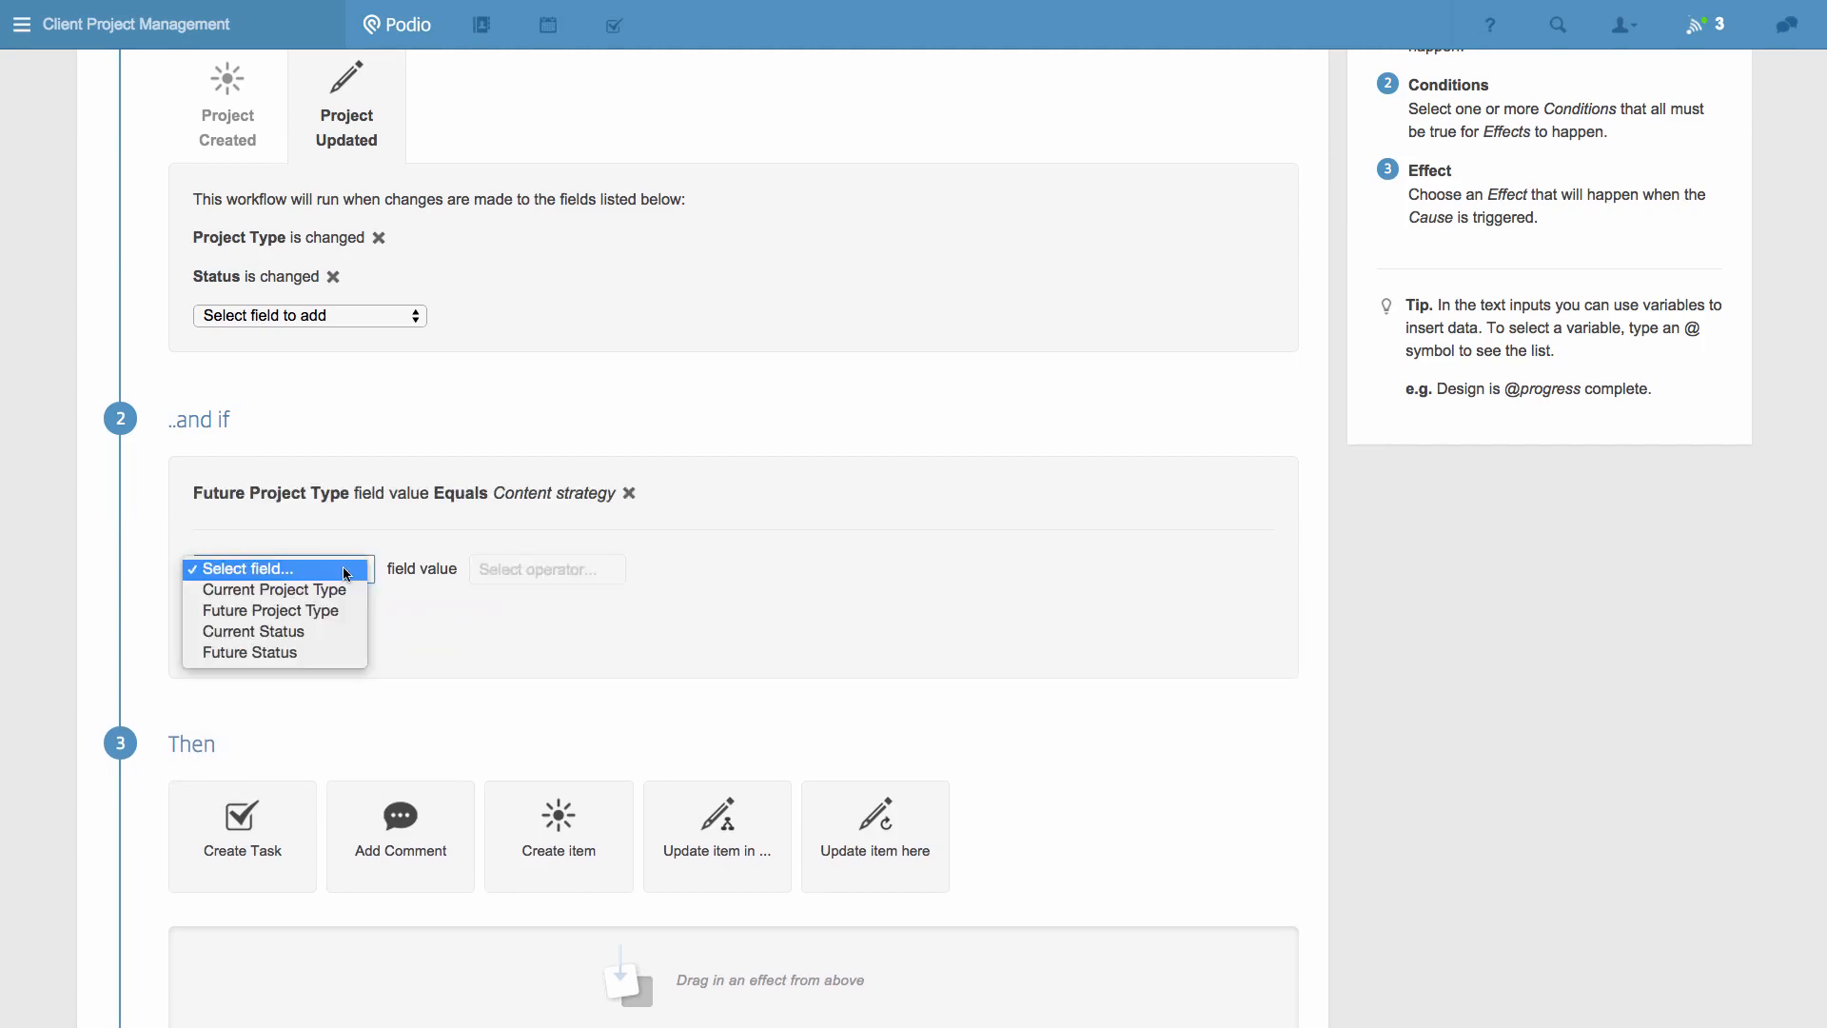
pyautogui.click(324, 642)
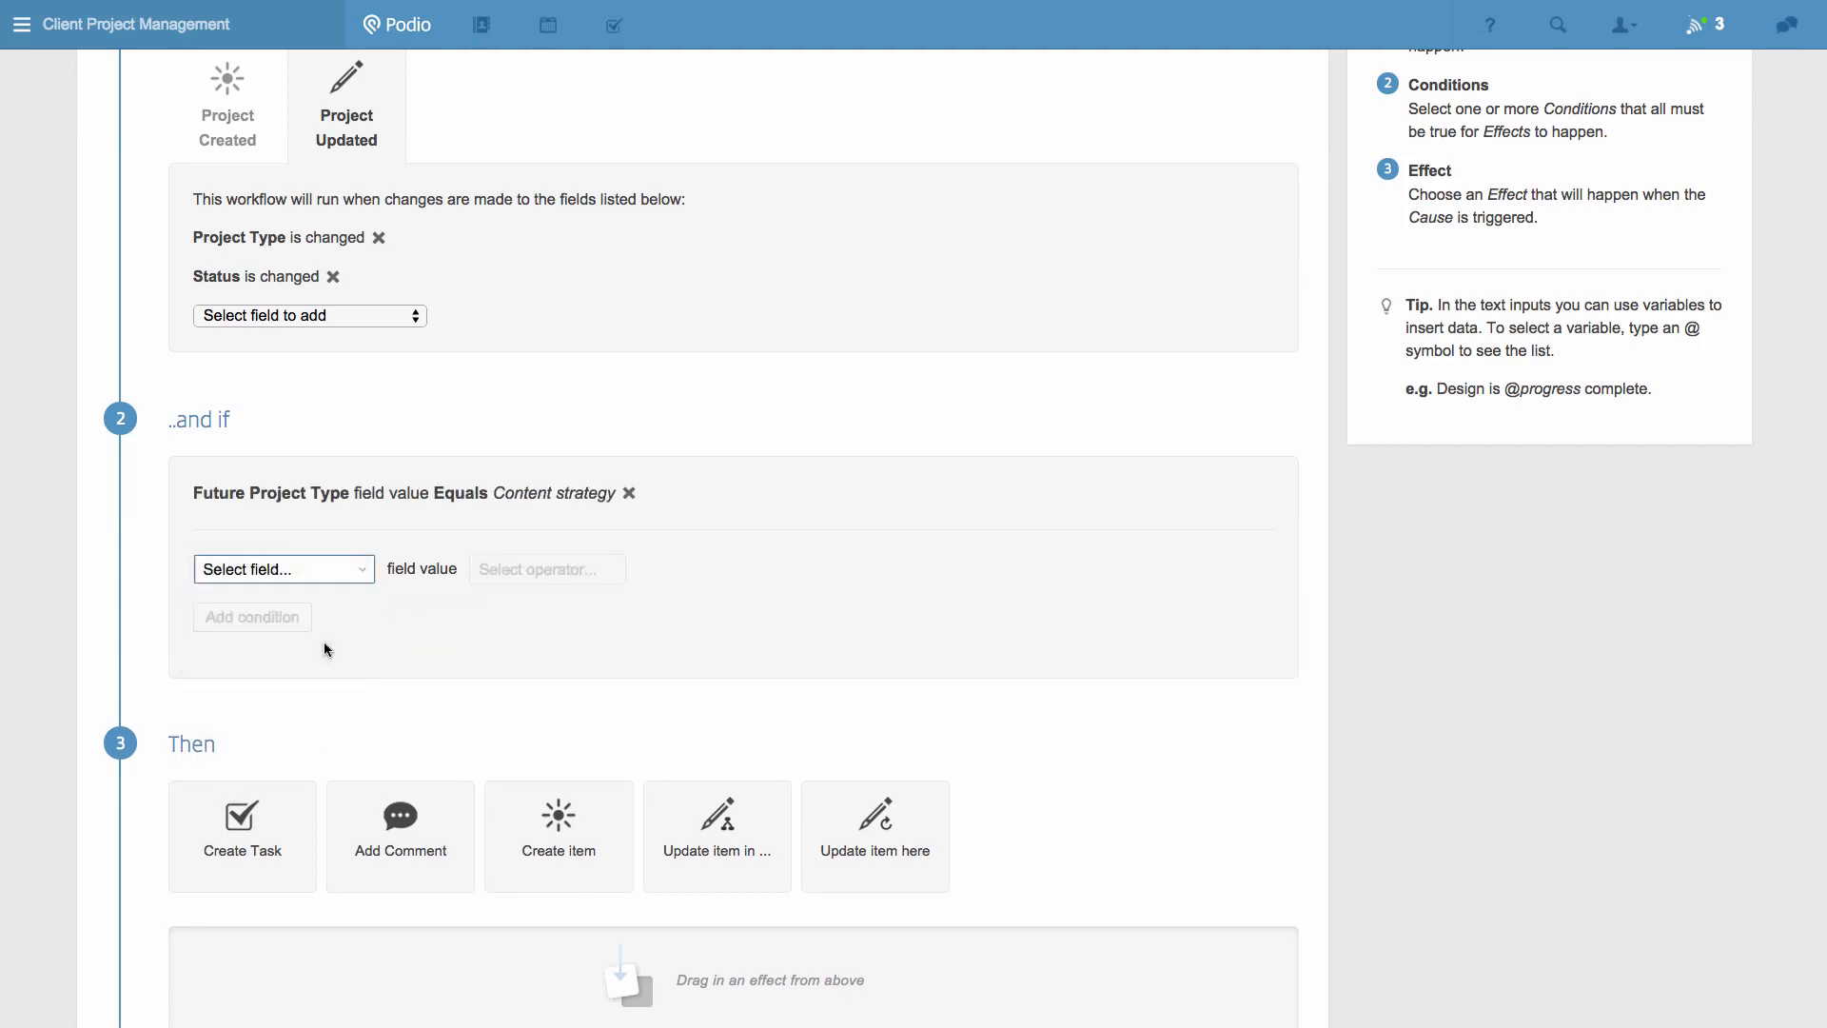
pyautogui.click(556, 574)
pyautogui.click(521, 632)
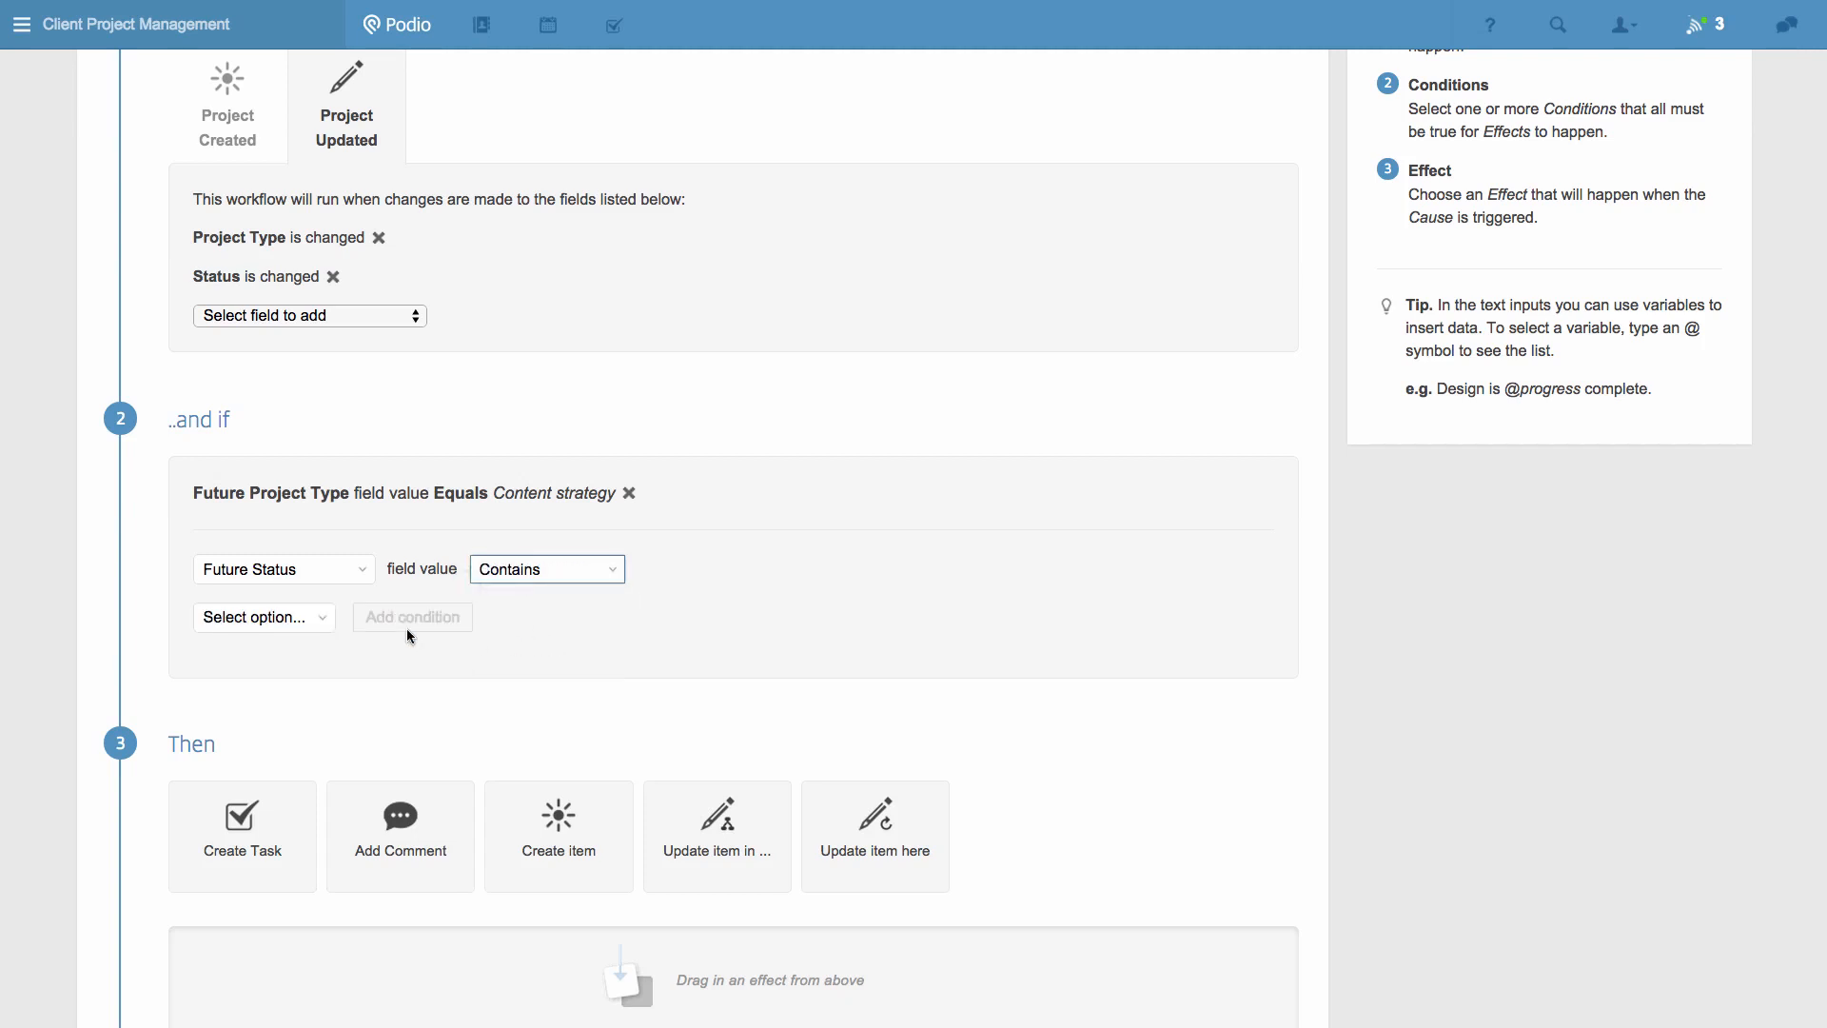
pyautogui.click(297, 621)
pyautogui.click(246, 659)
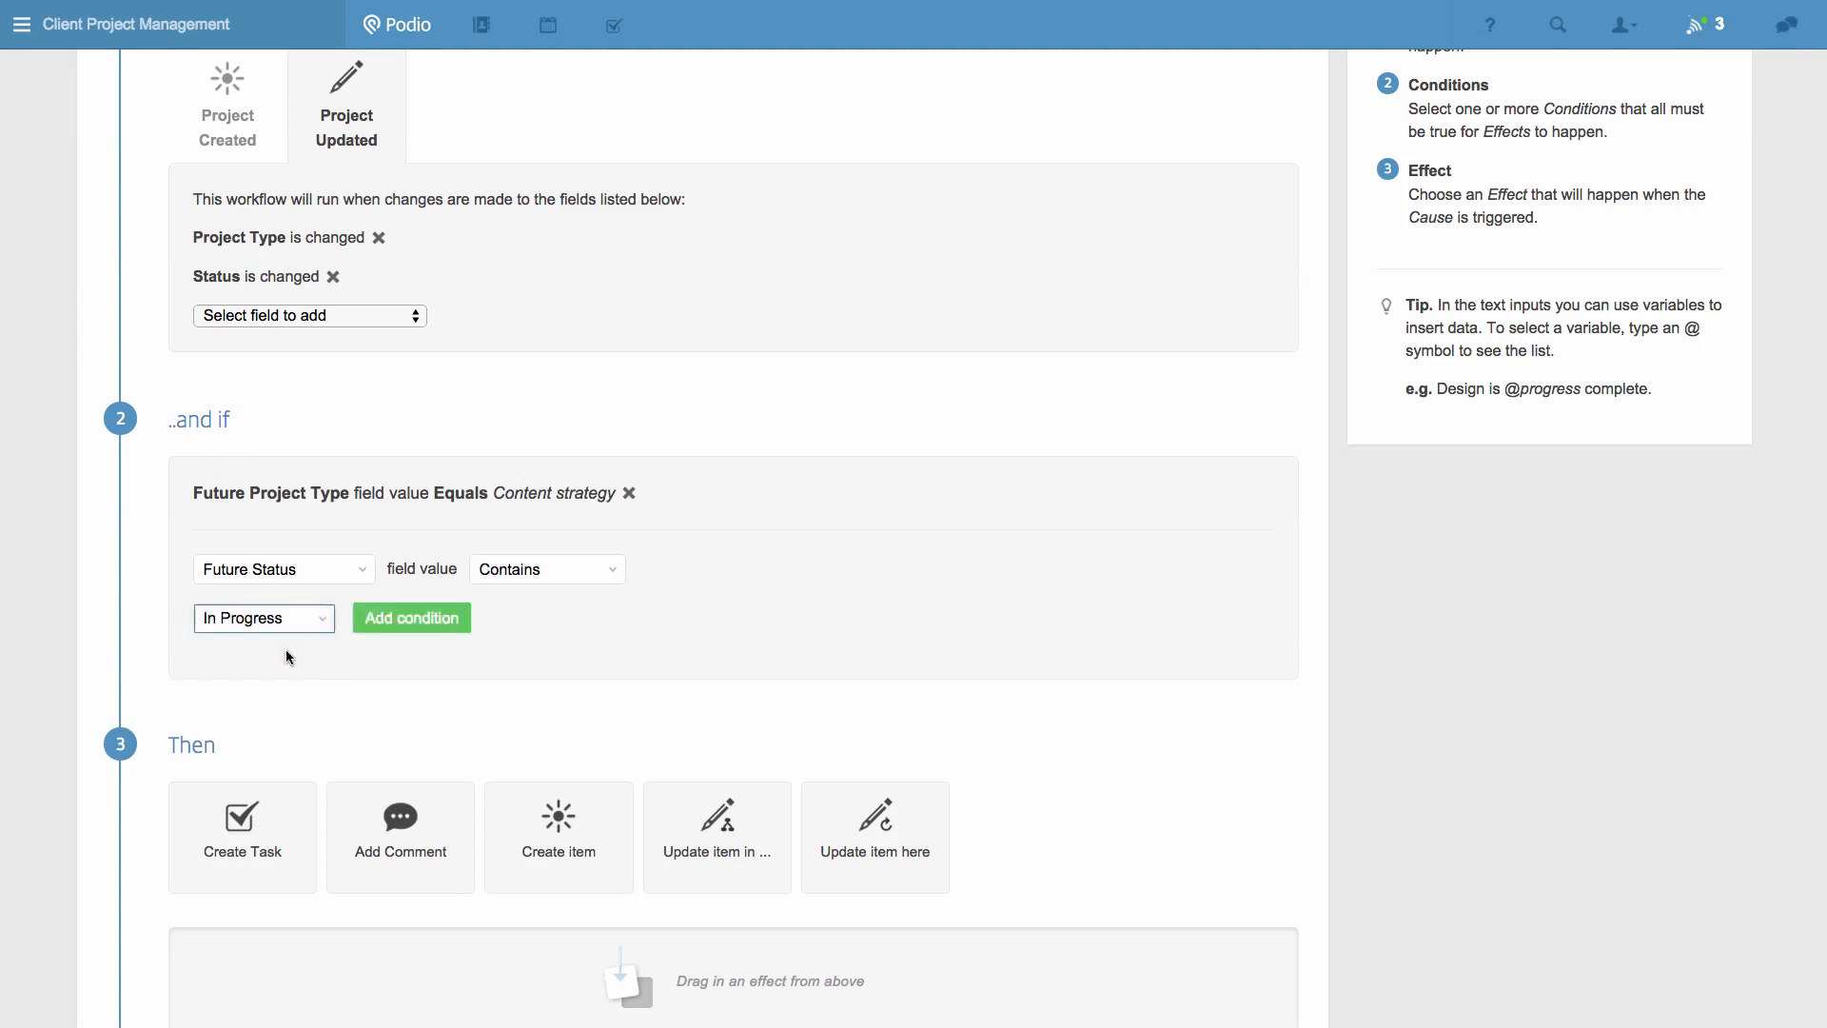
pyautogui.click(409, 624)
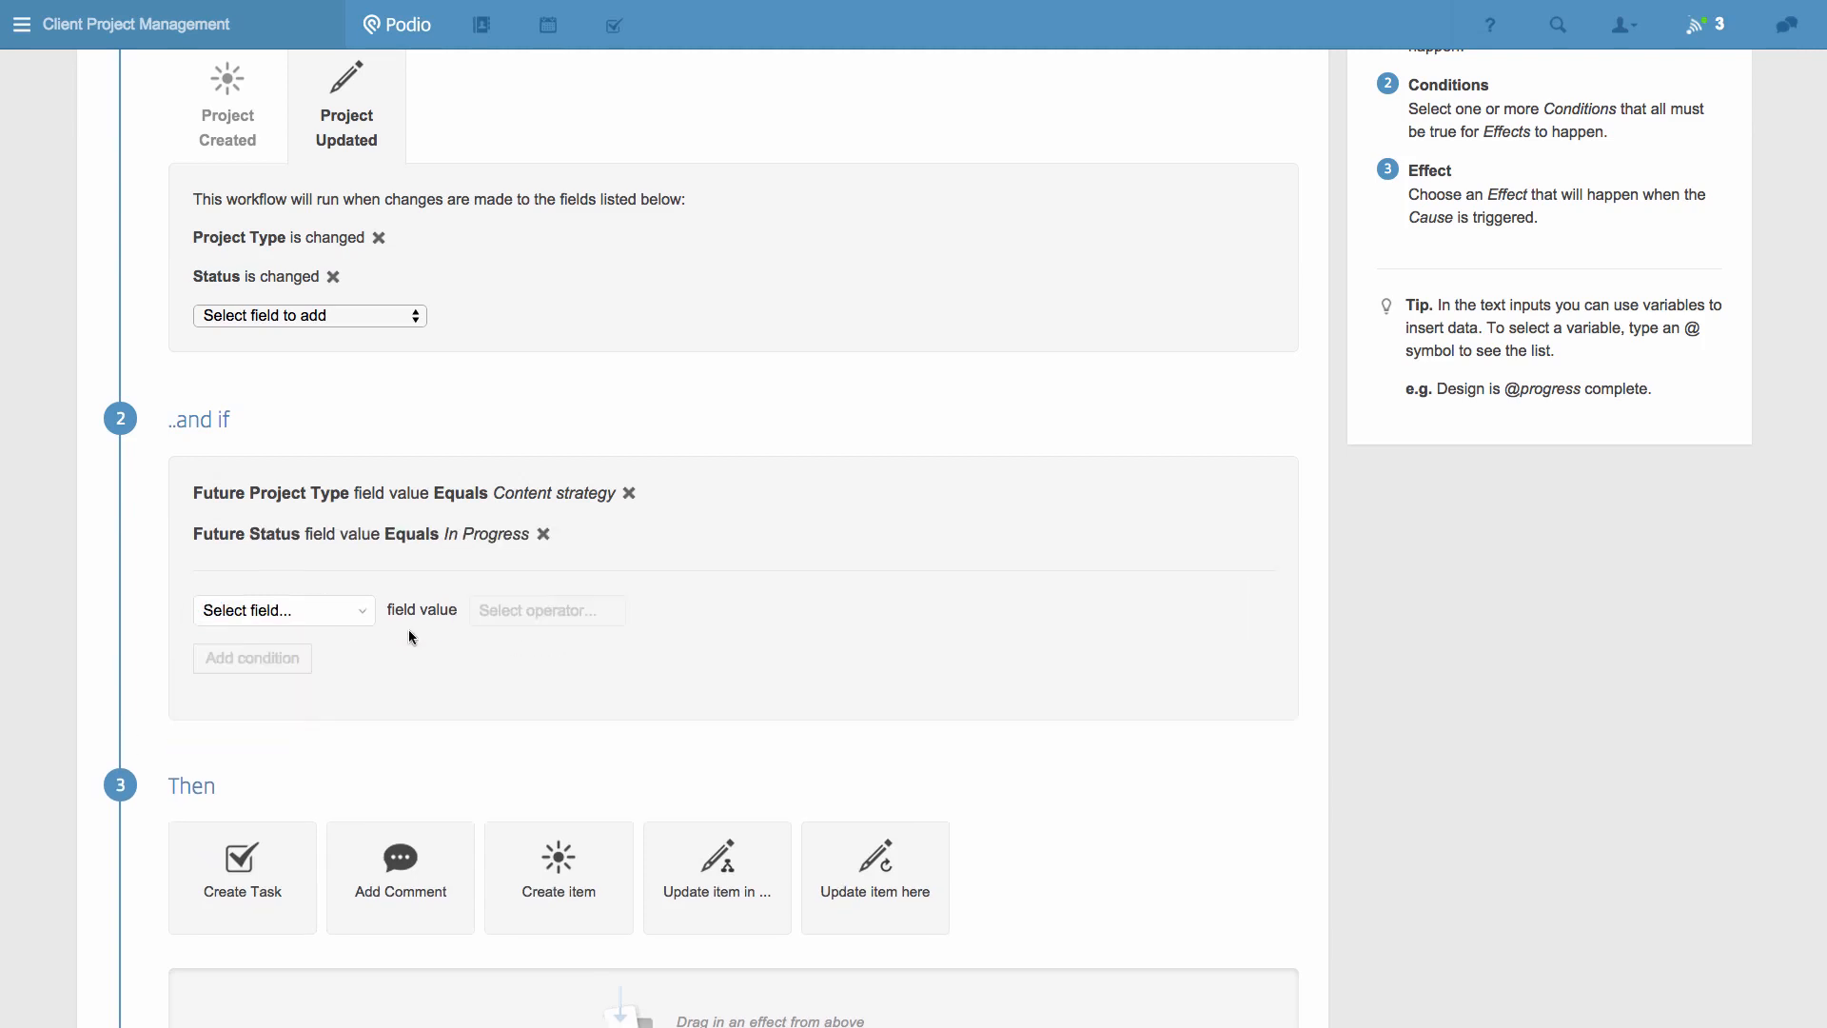
# - Add a Create item effect that creates items in Deliverables through the Related Project relationship
pyautogui.scroll(-5, 408, 630)
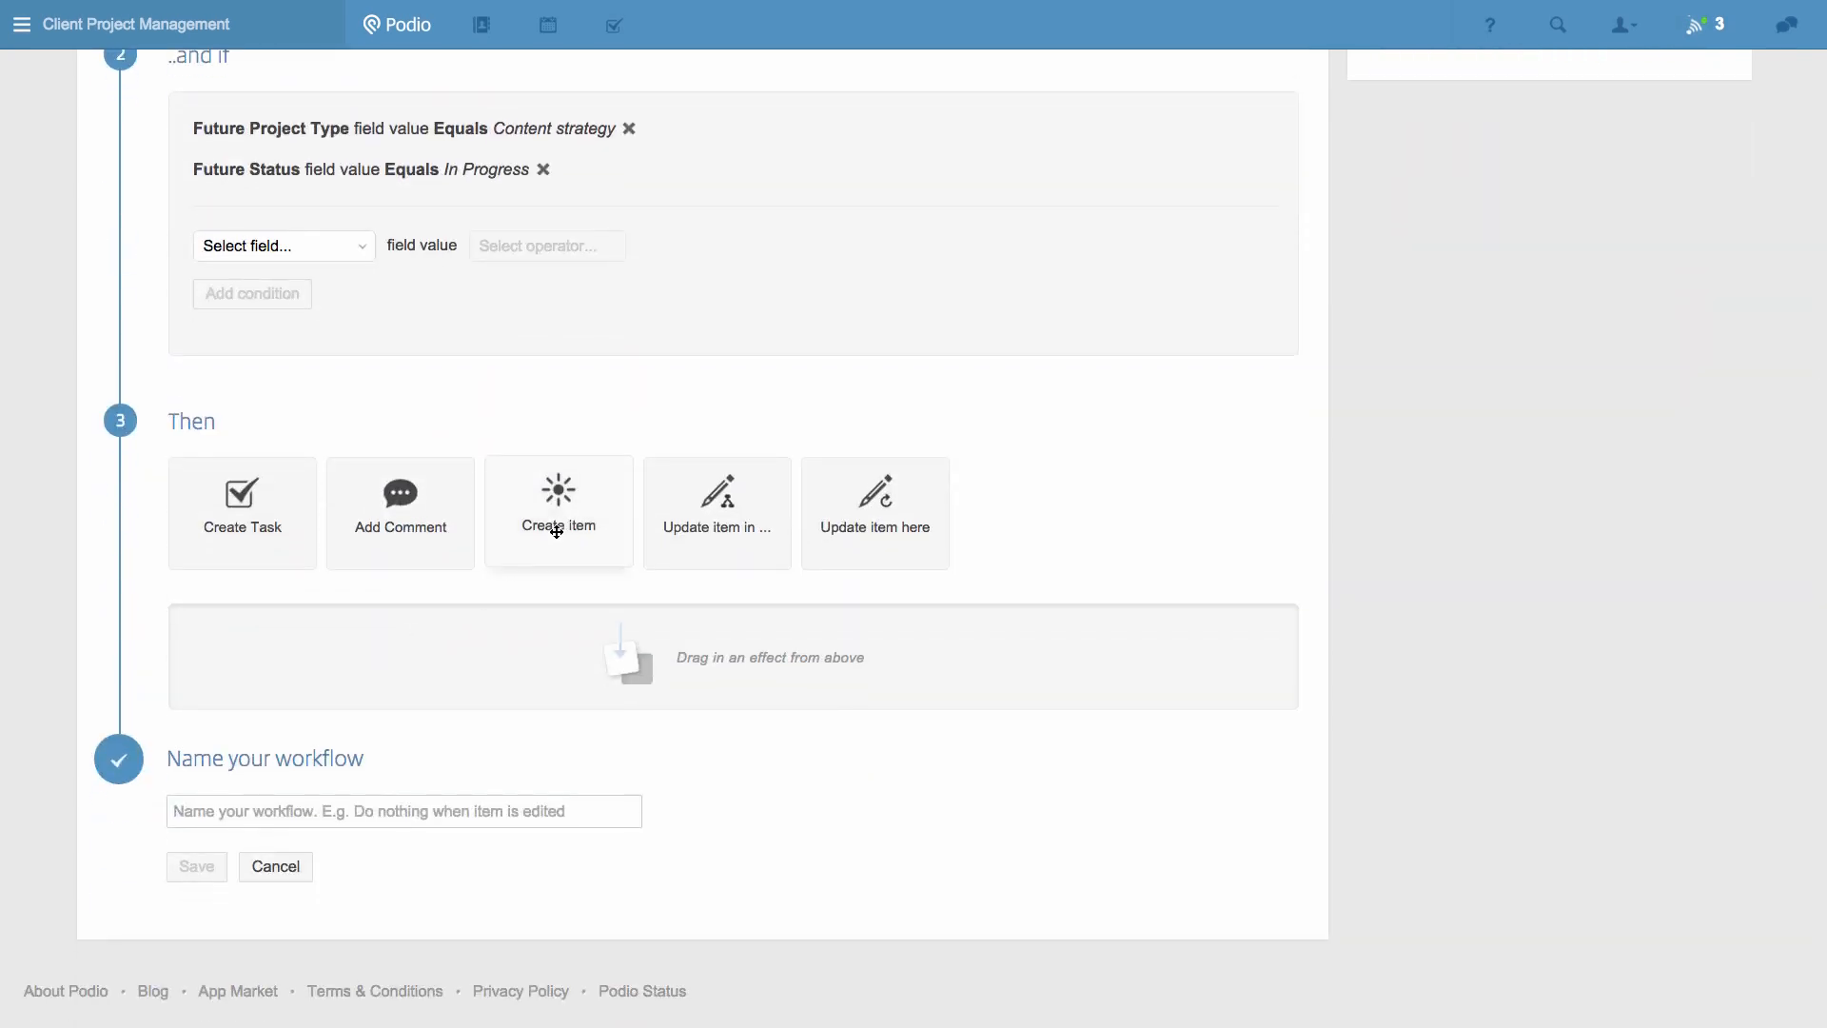
pyautogui.moveTo(556, 535); pyautogui.dragTo(596, 682)
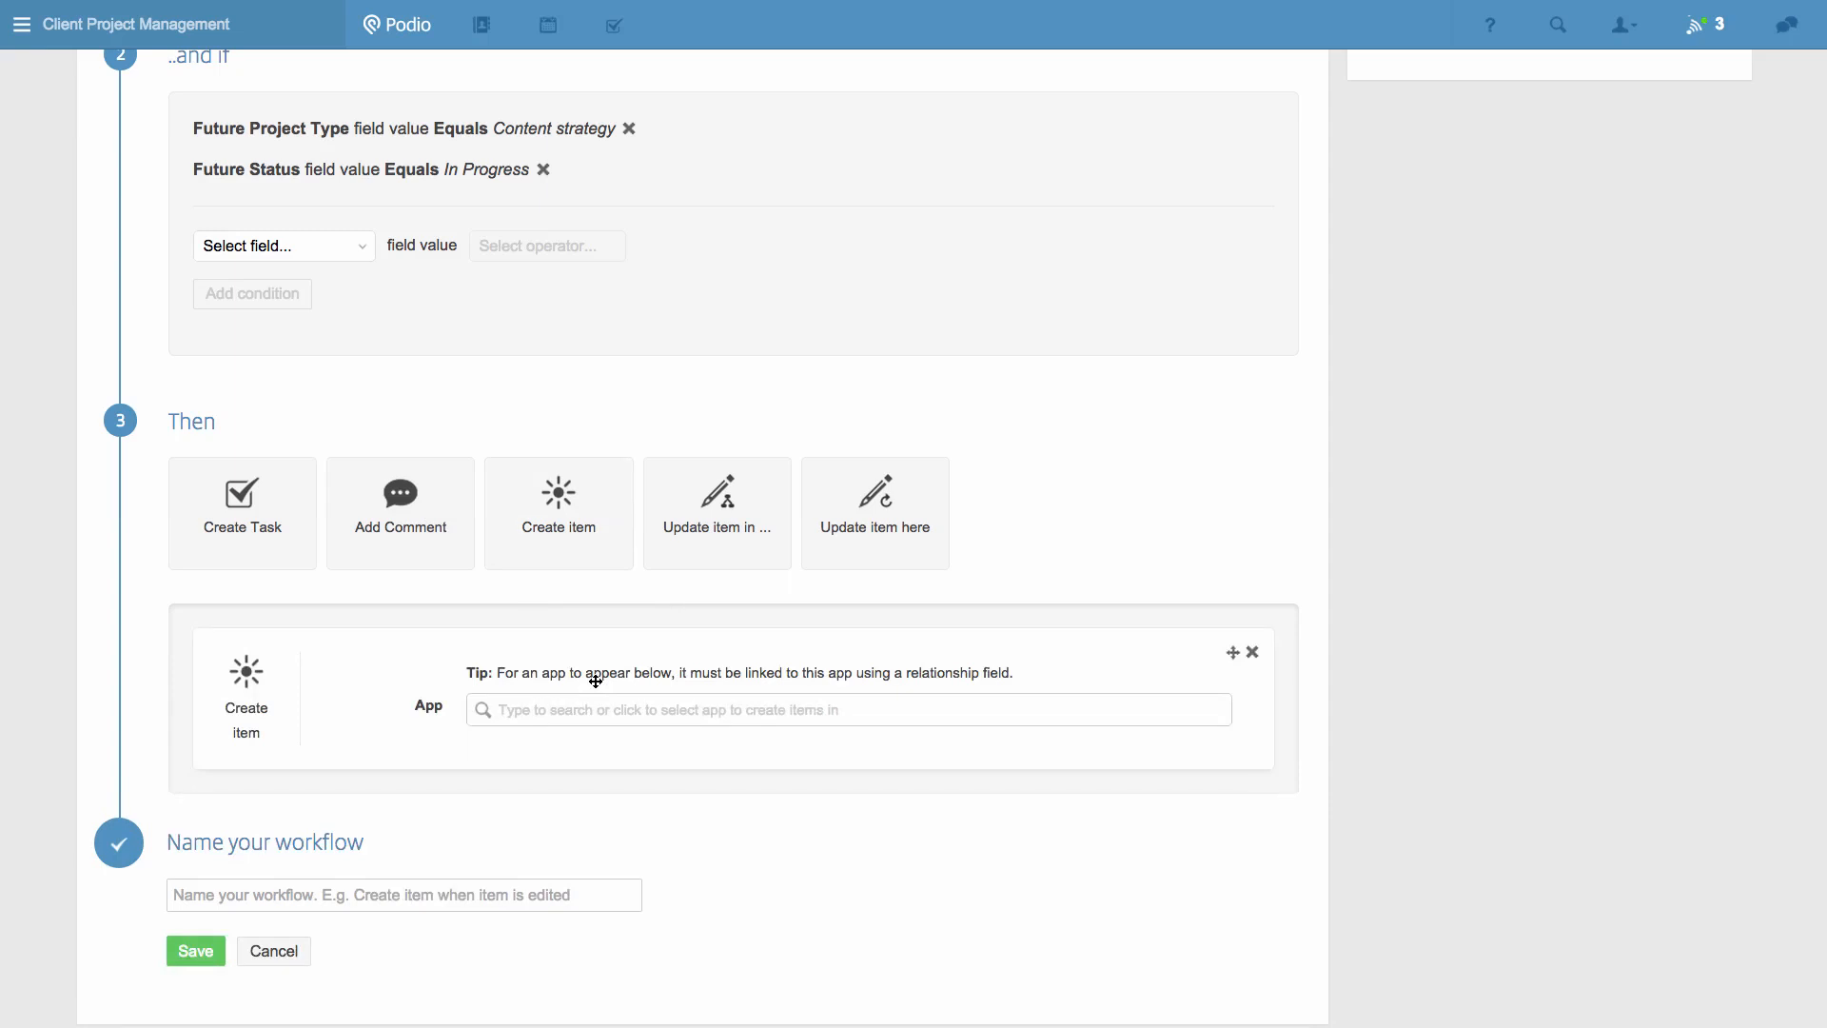
pyautogui.click(597, 722)
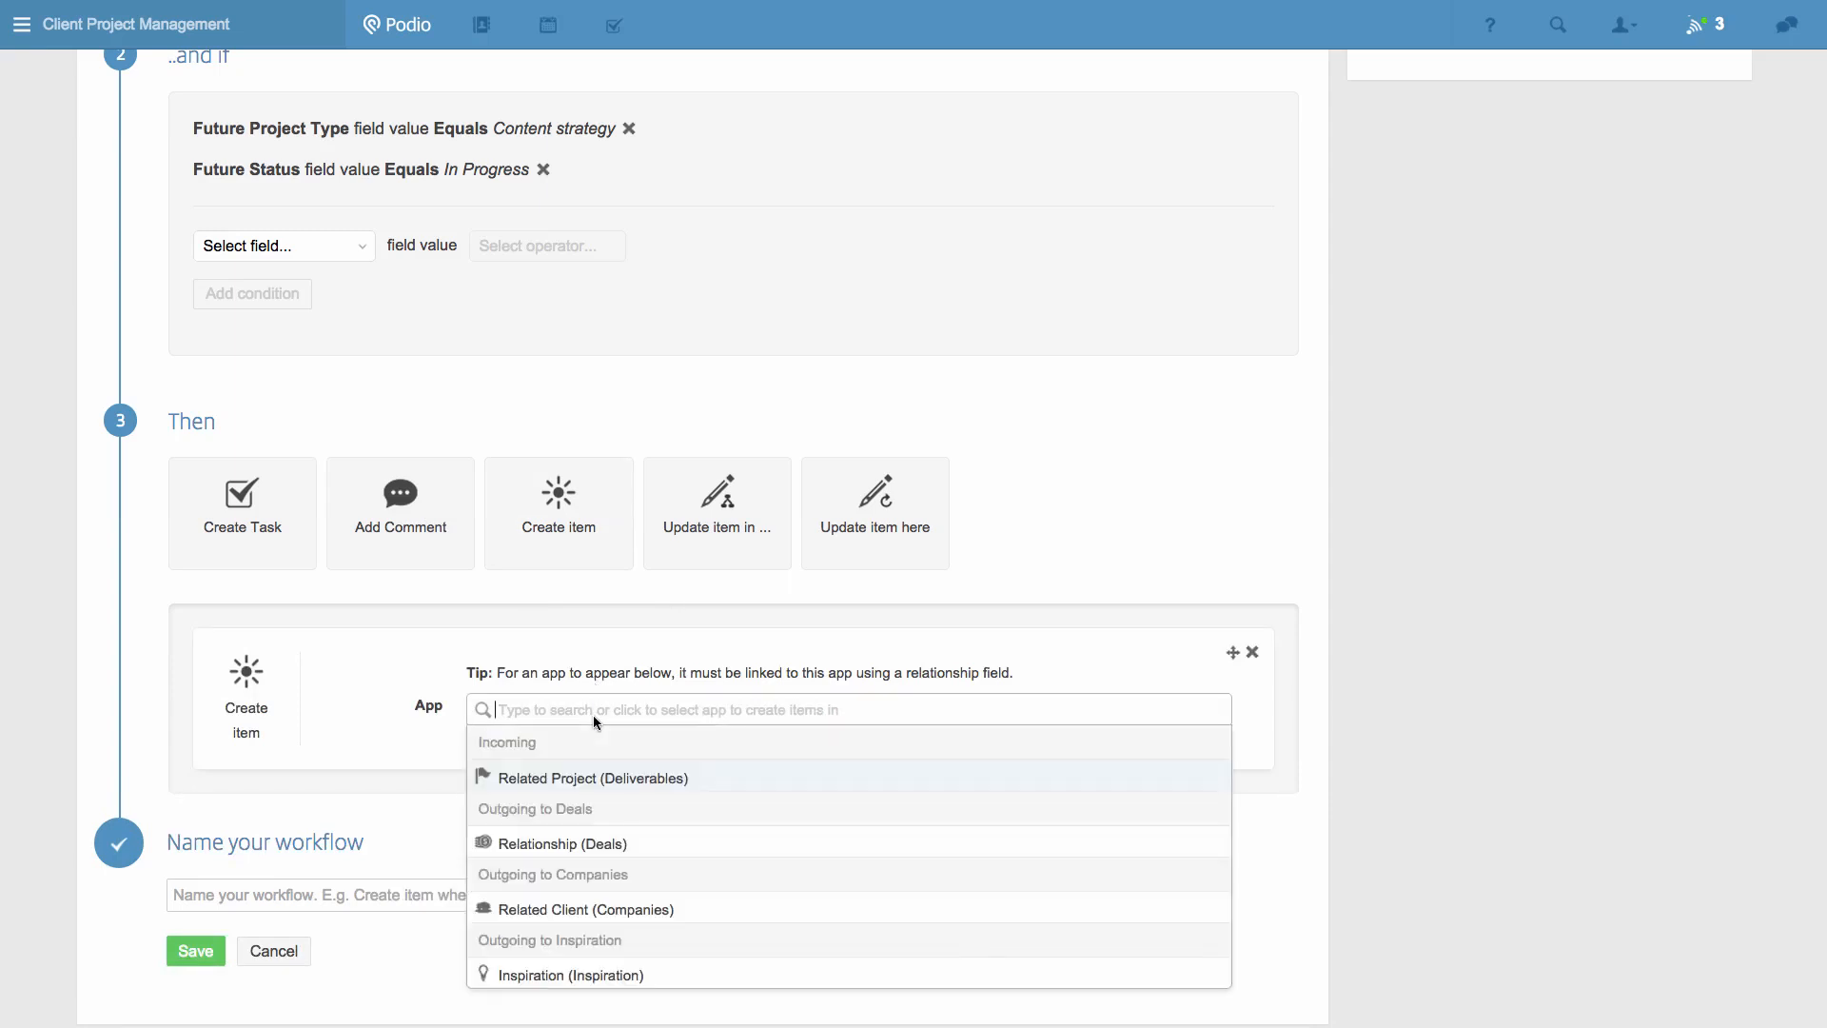
pyautogui.click(642, 792)
# - Name the new deliverable "Competitor research", set its status to Planning and assign a workspace member as owner
pyautogui.scroll(-5, 642, 792)
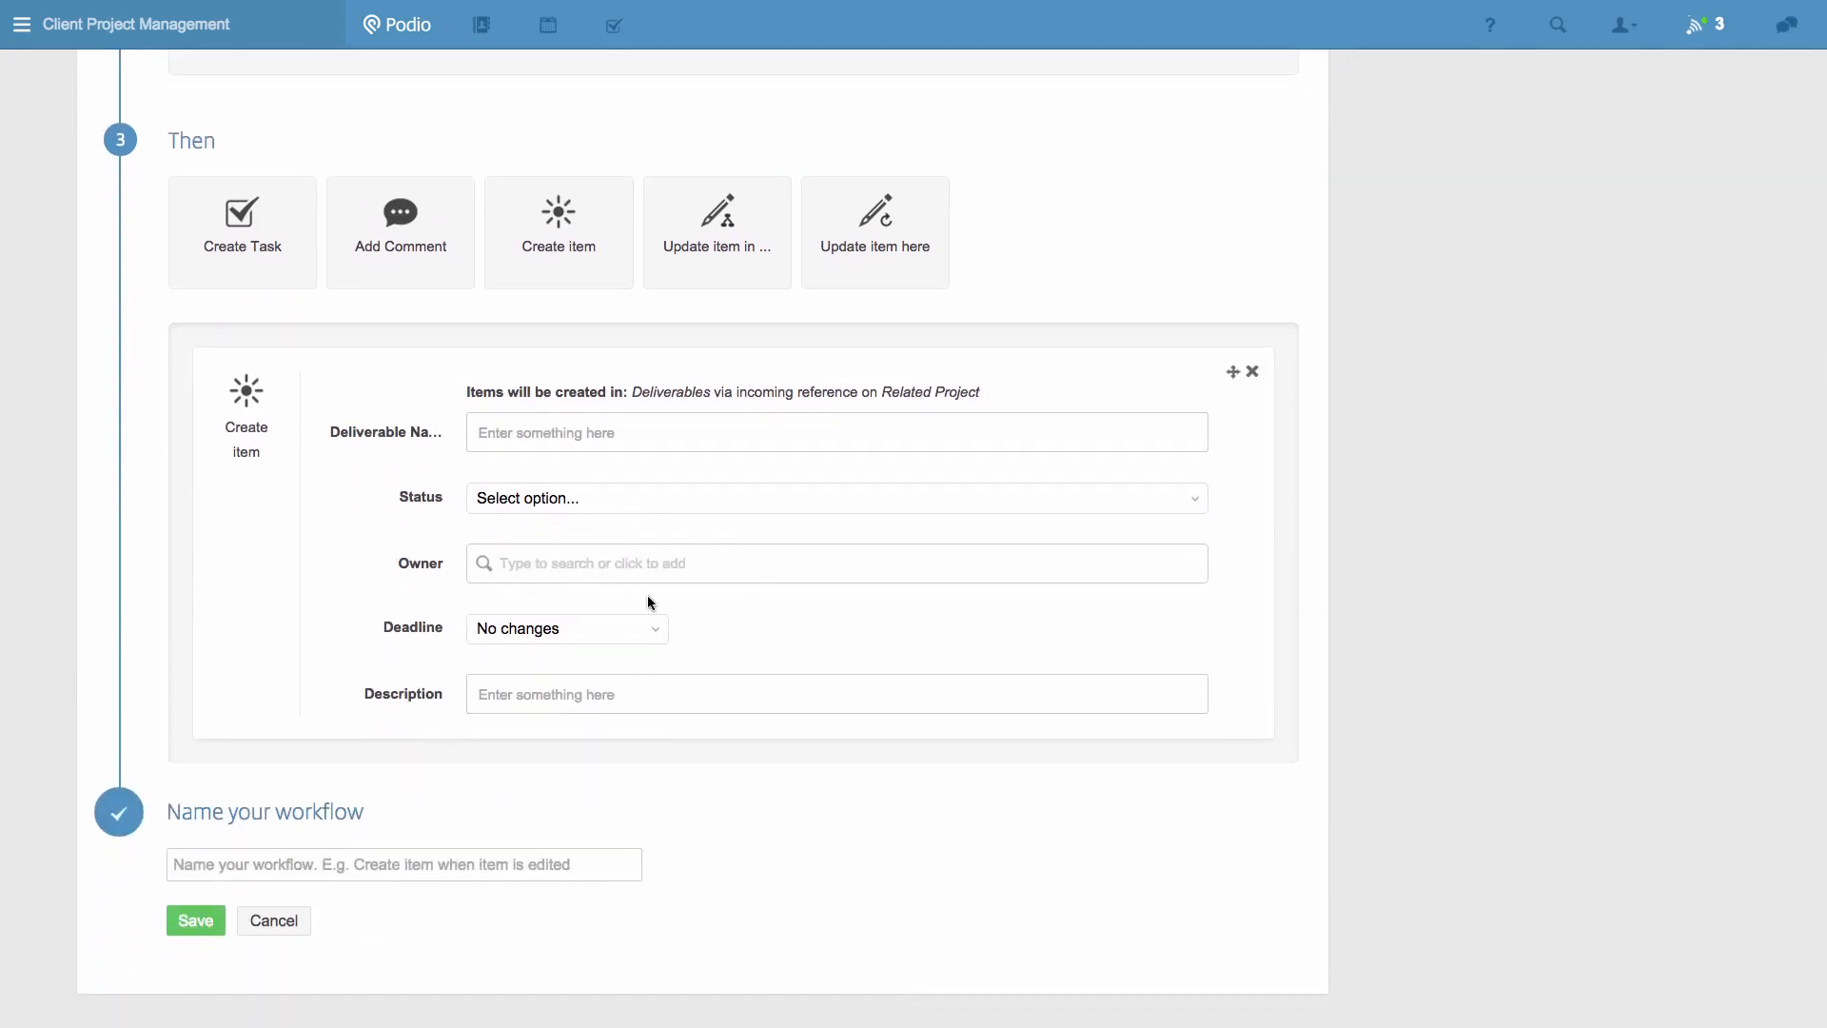
pyautogui.write('Competitor research')
pyautogui.click(681, 499)
pyautogui.click(681, 536)
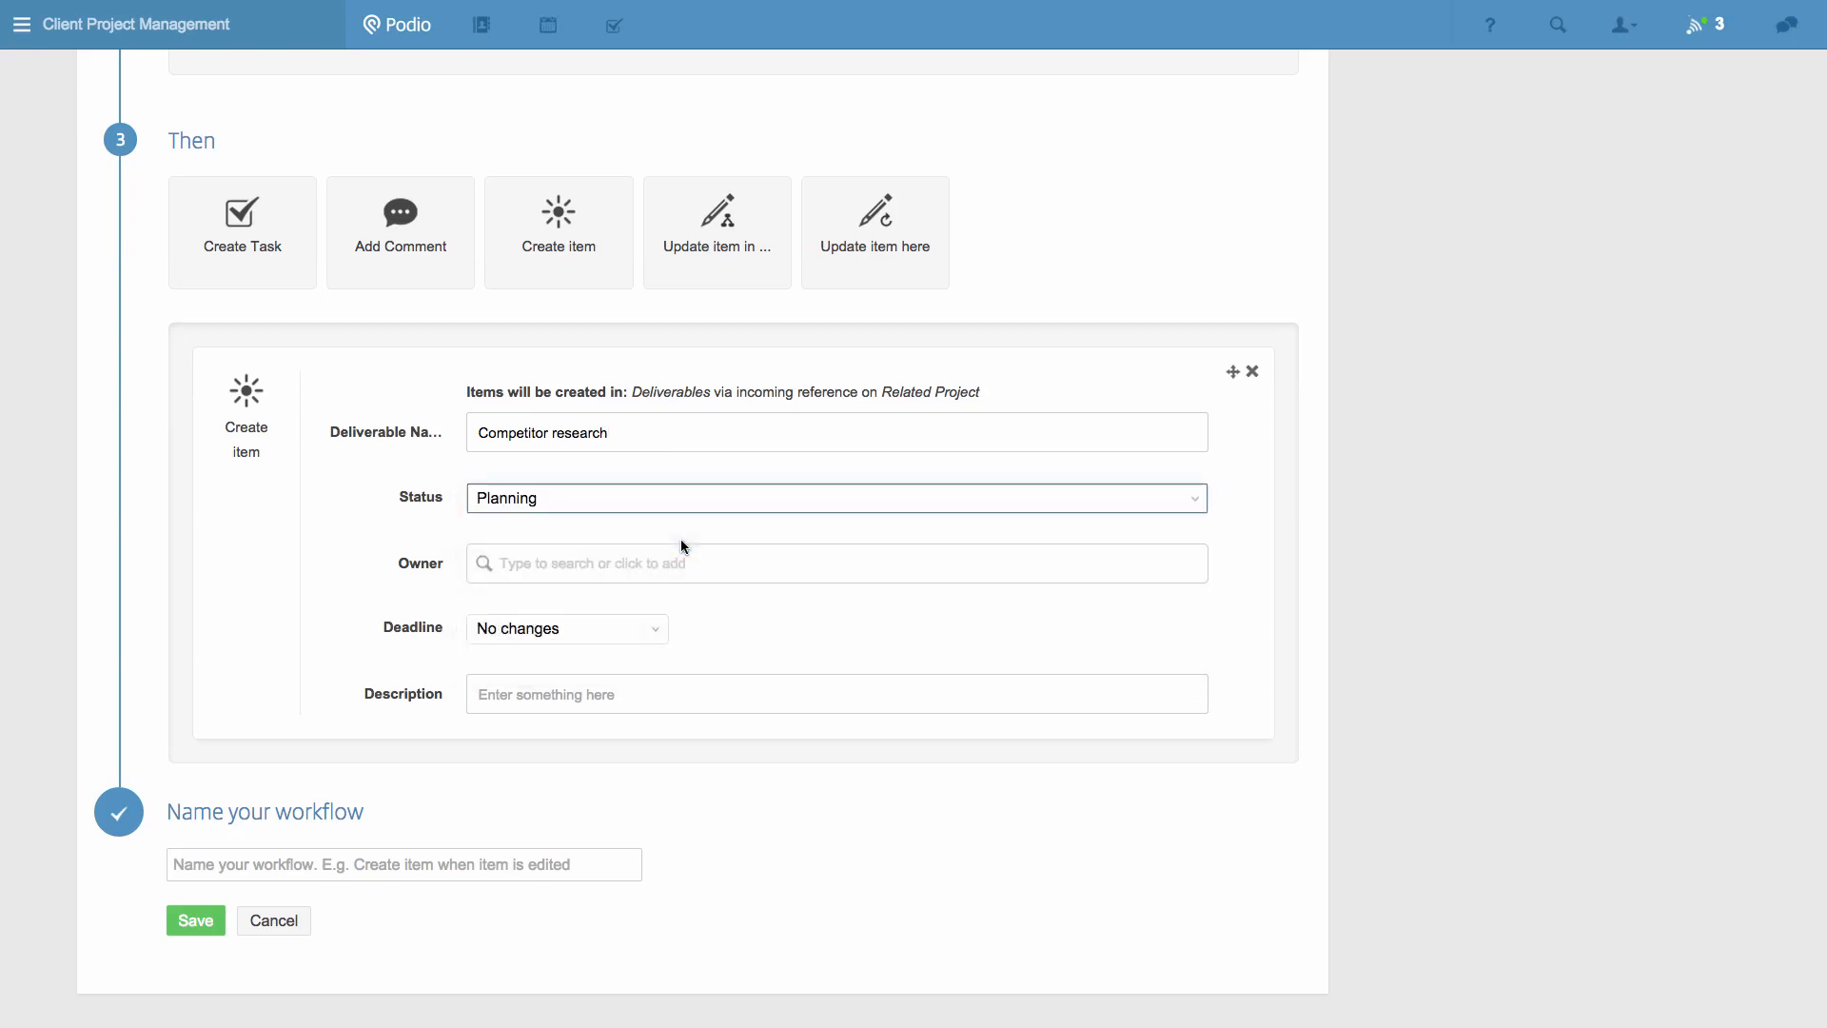
pyautogui.click(668, 562)
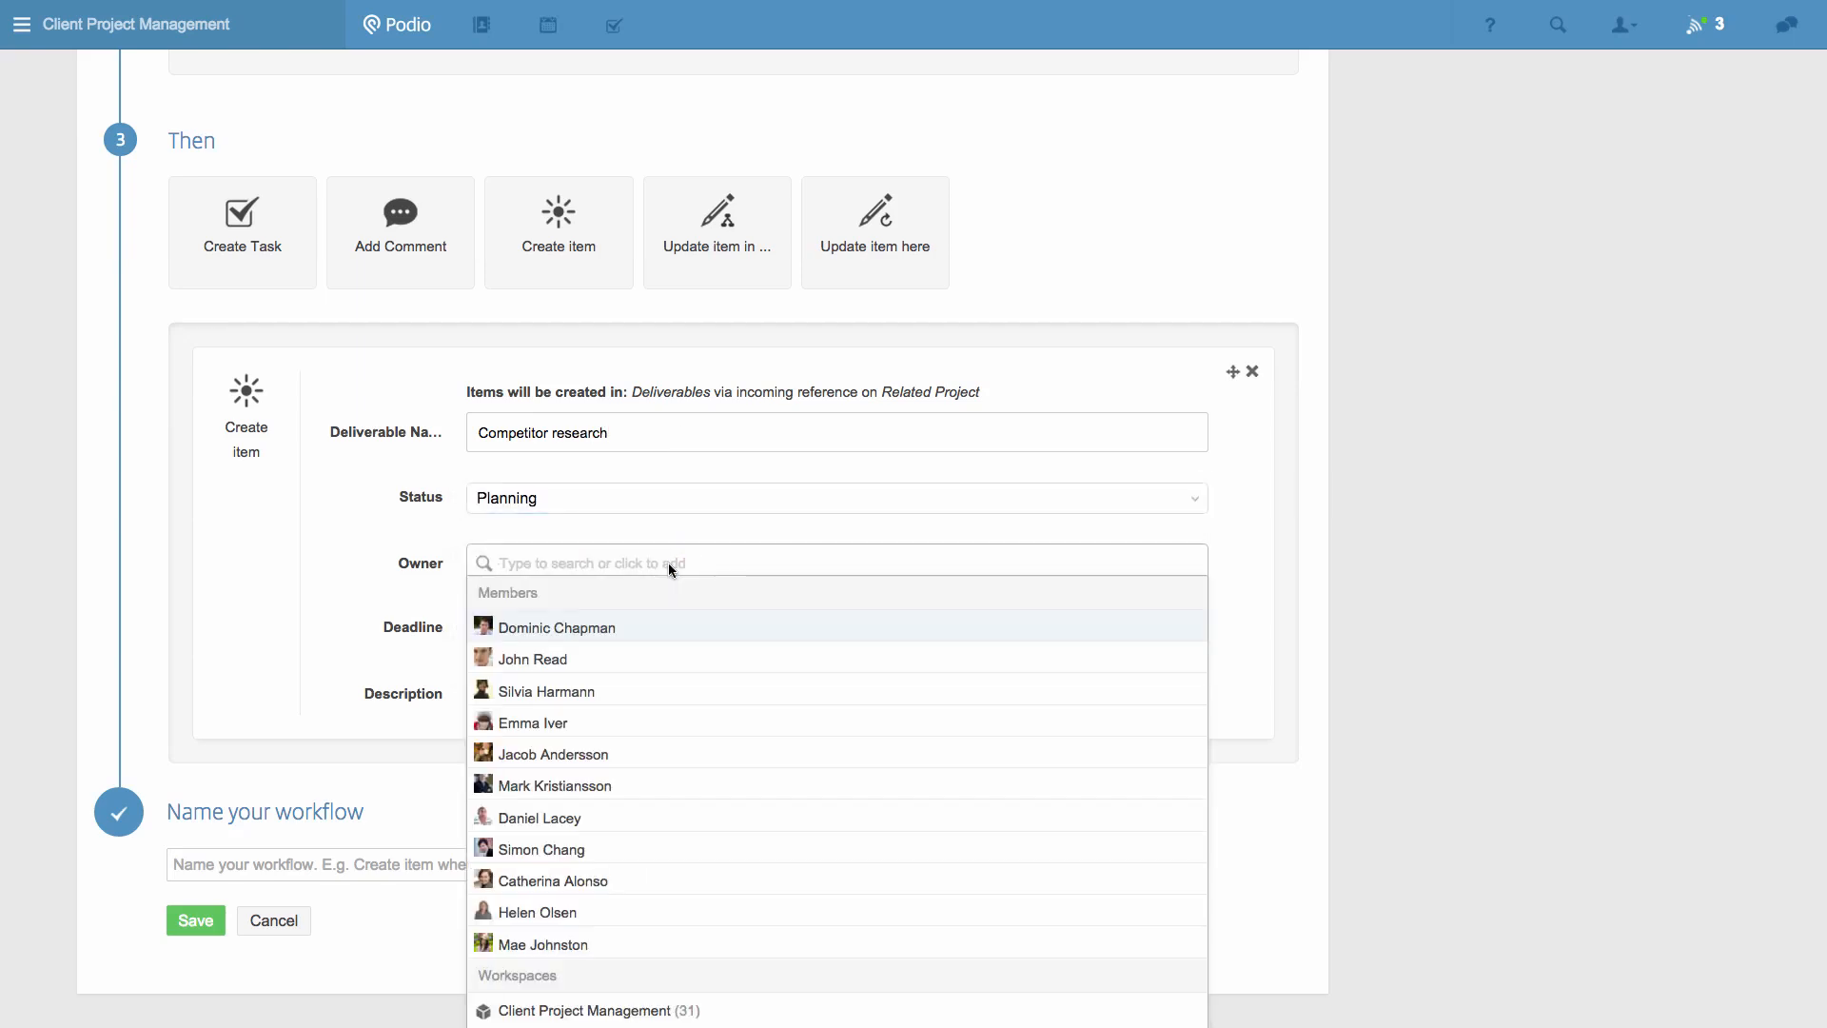
pyautogui.click(627, 660)
# - Set the Competitor research deadline to Today plus 10 days and add another Create item effect below it
pyautogui.click(630, 636)
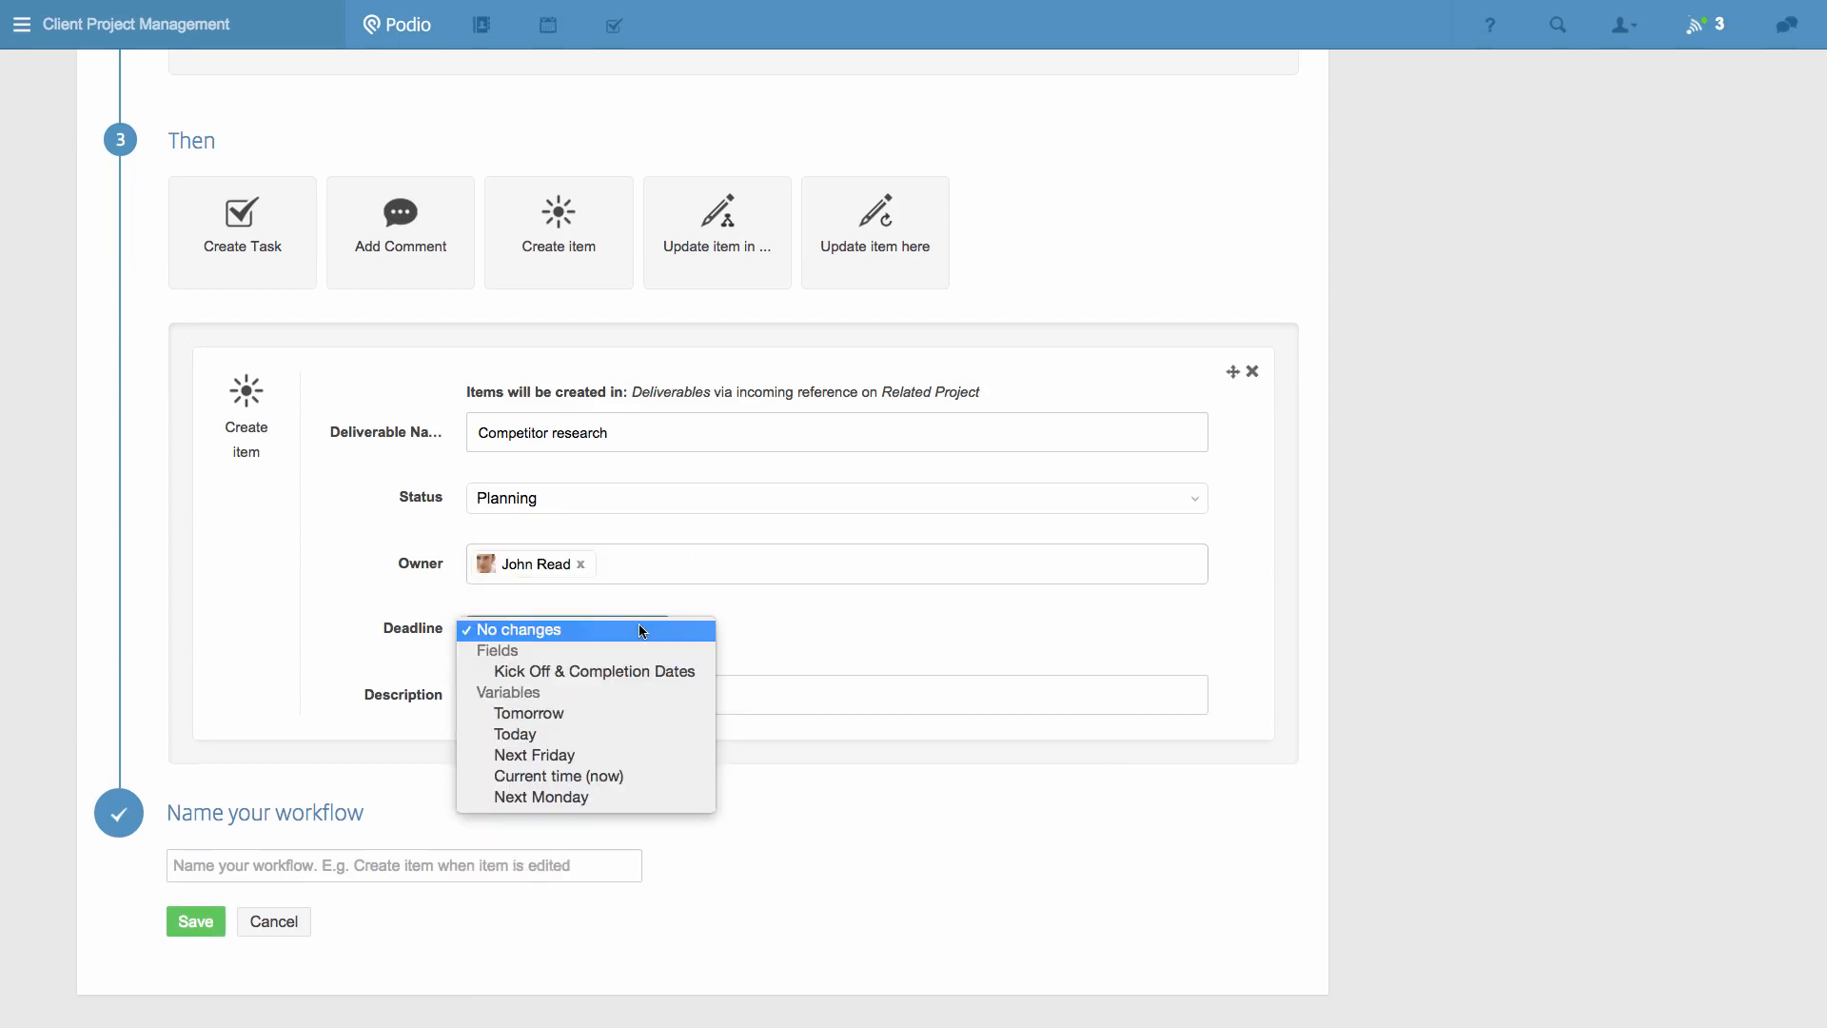
pyautogui.click(601, 733)
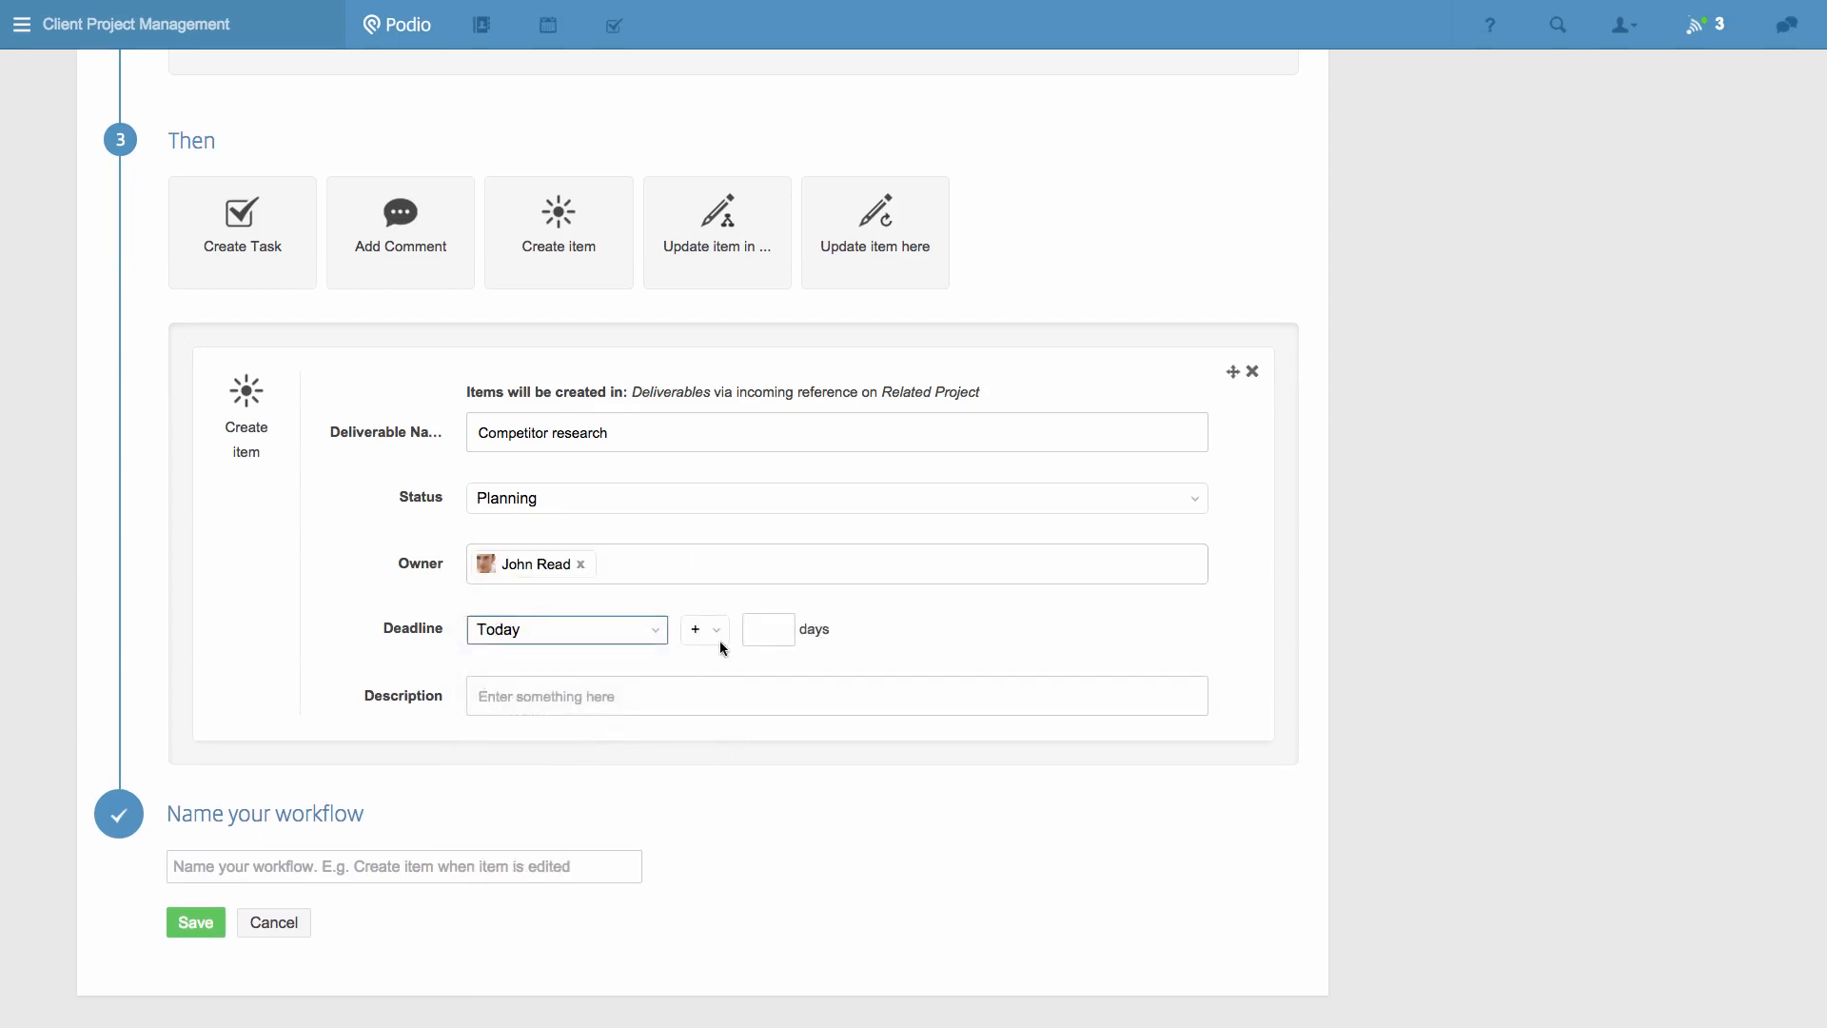
pyautogui.click(759, 631)
pyautogui.write('10')
pyautogui.moveTo(561, 222); pyautogui.dragTo(539, 811)
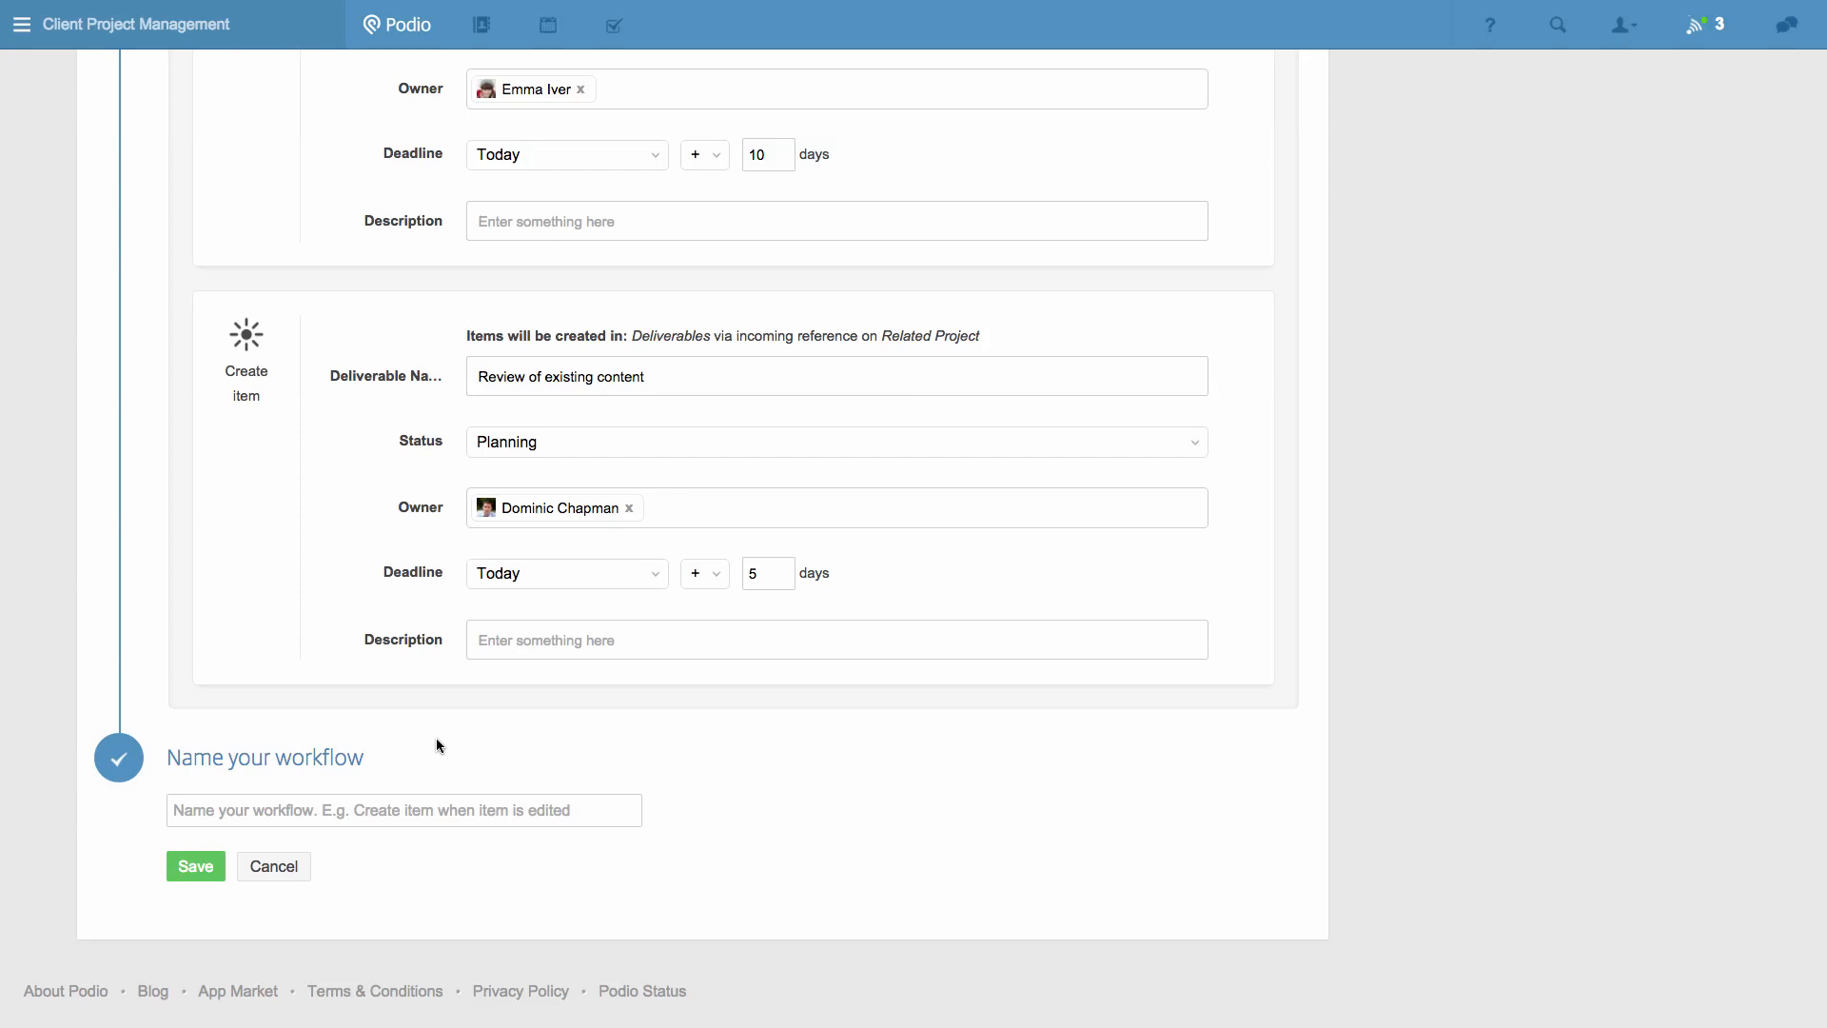
# - Name the workflow "Content strategy project kick-off" and save it
pyautogui.click(438, 813)
pyautogui.write('Content strategy pr')
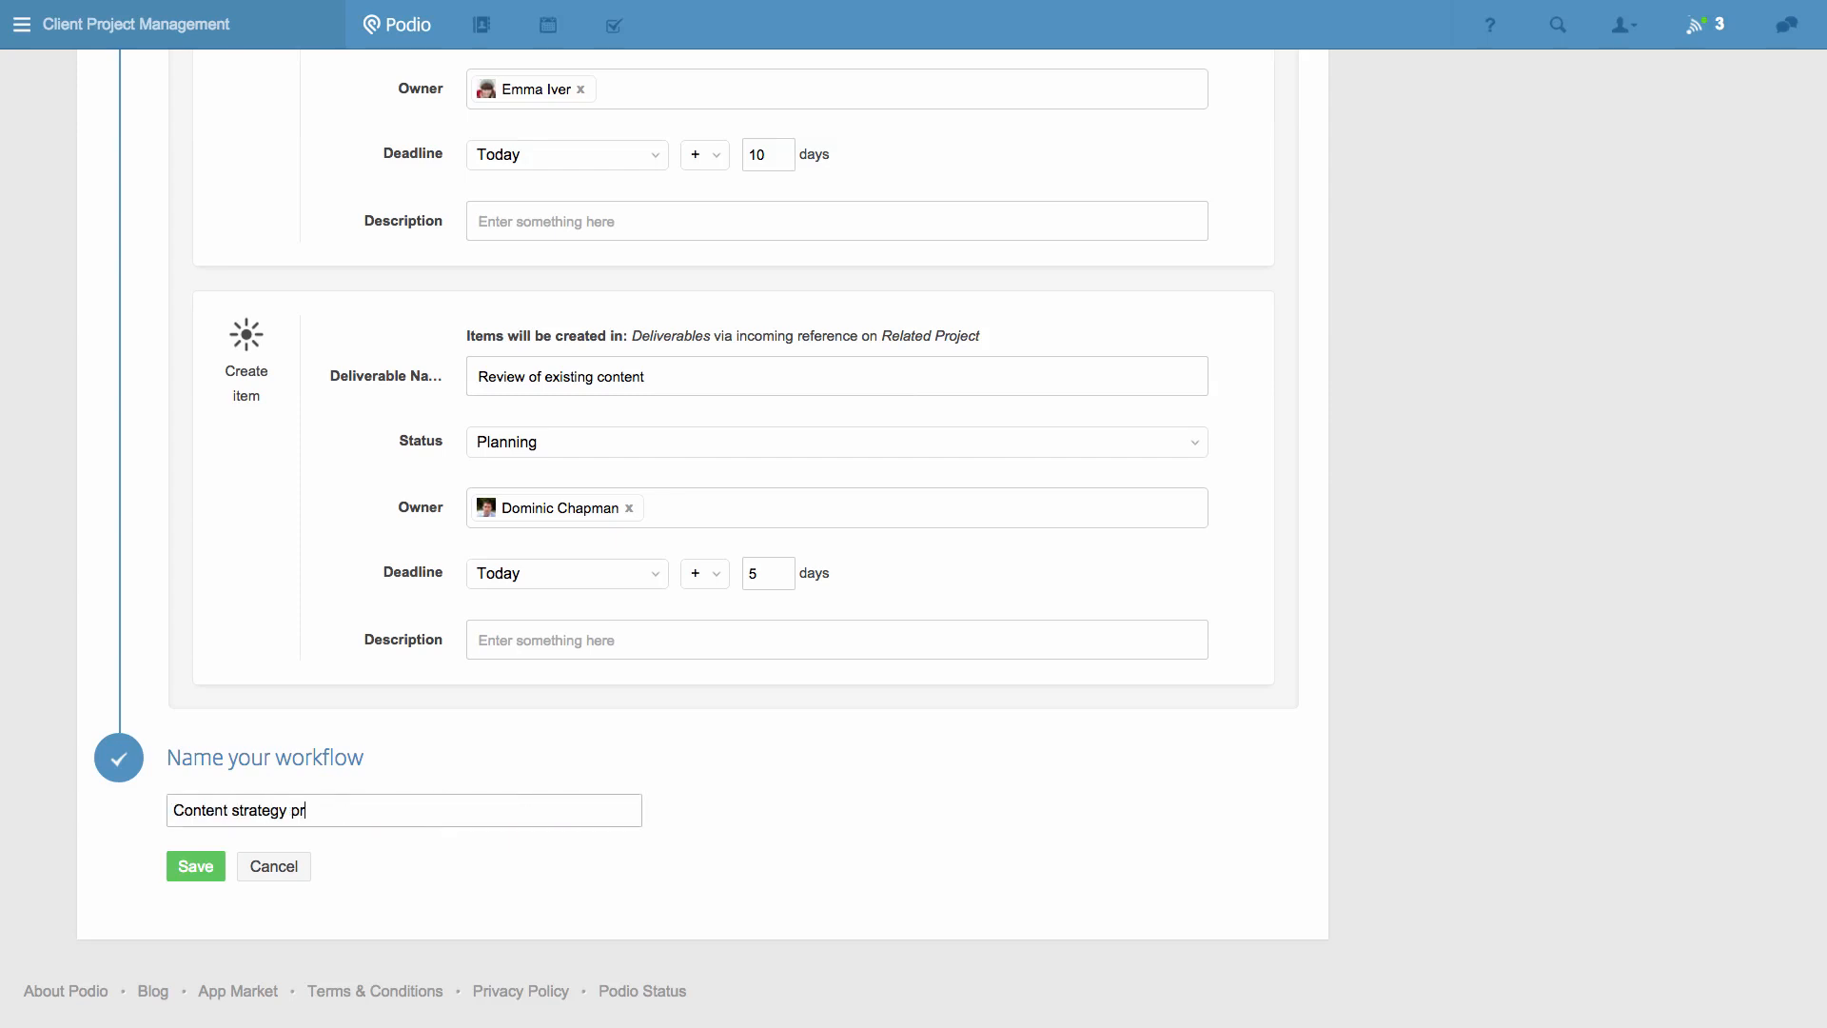
pyautogui.write('oject kick-off')
pyautogui.click(217, 863)
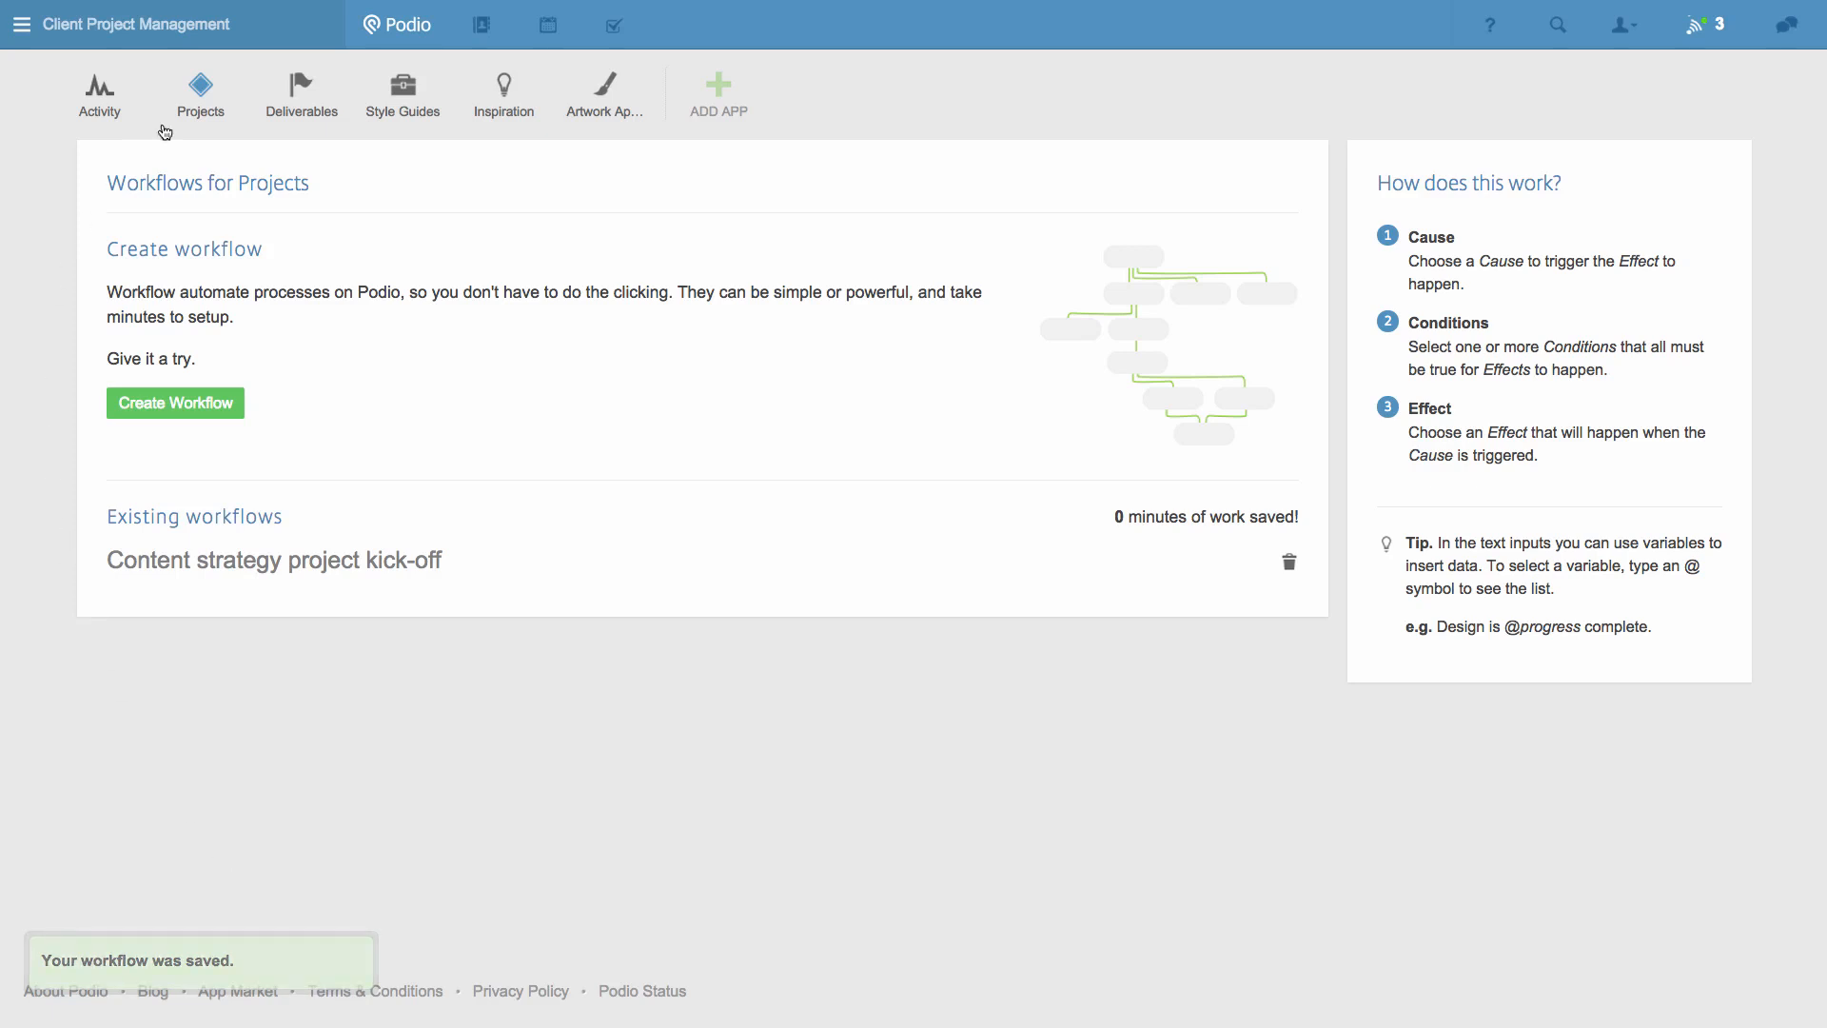
# - Set the East London Cycle Factory content strategy project's type to Content strategy and its status to In Progress, then close the project
pyautogui.click(200, 107)
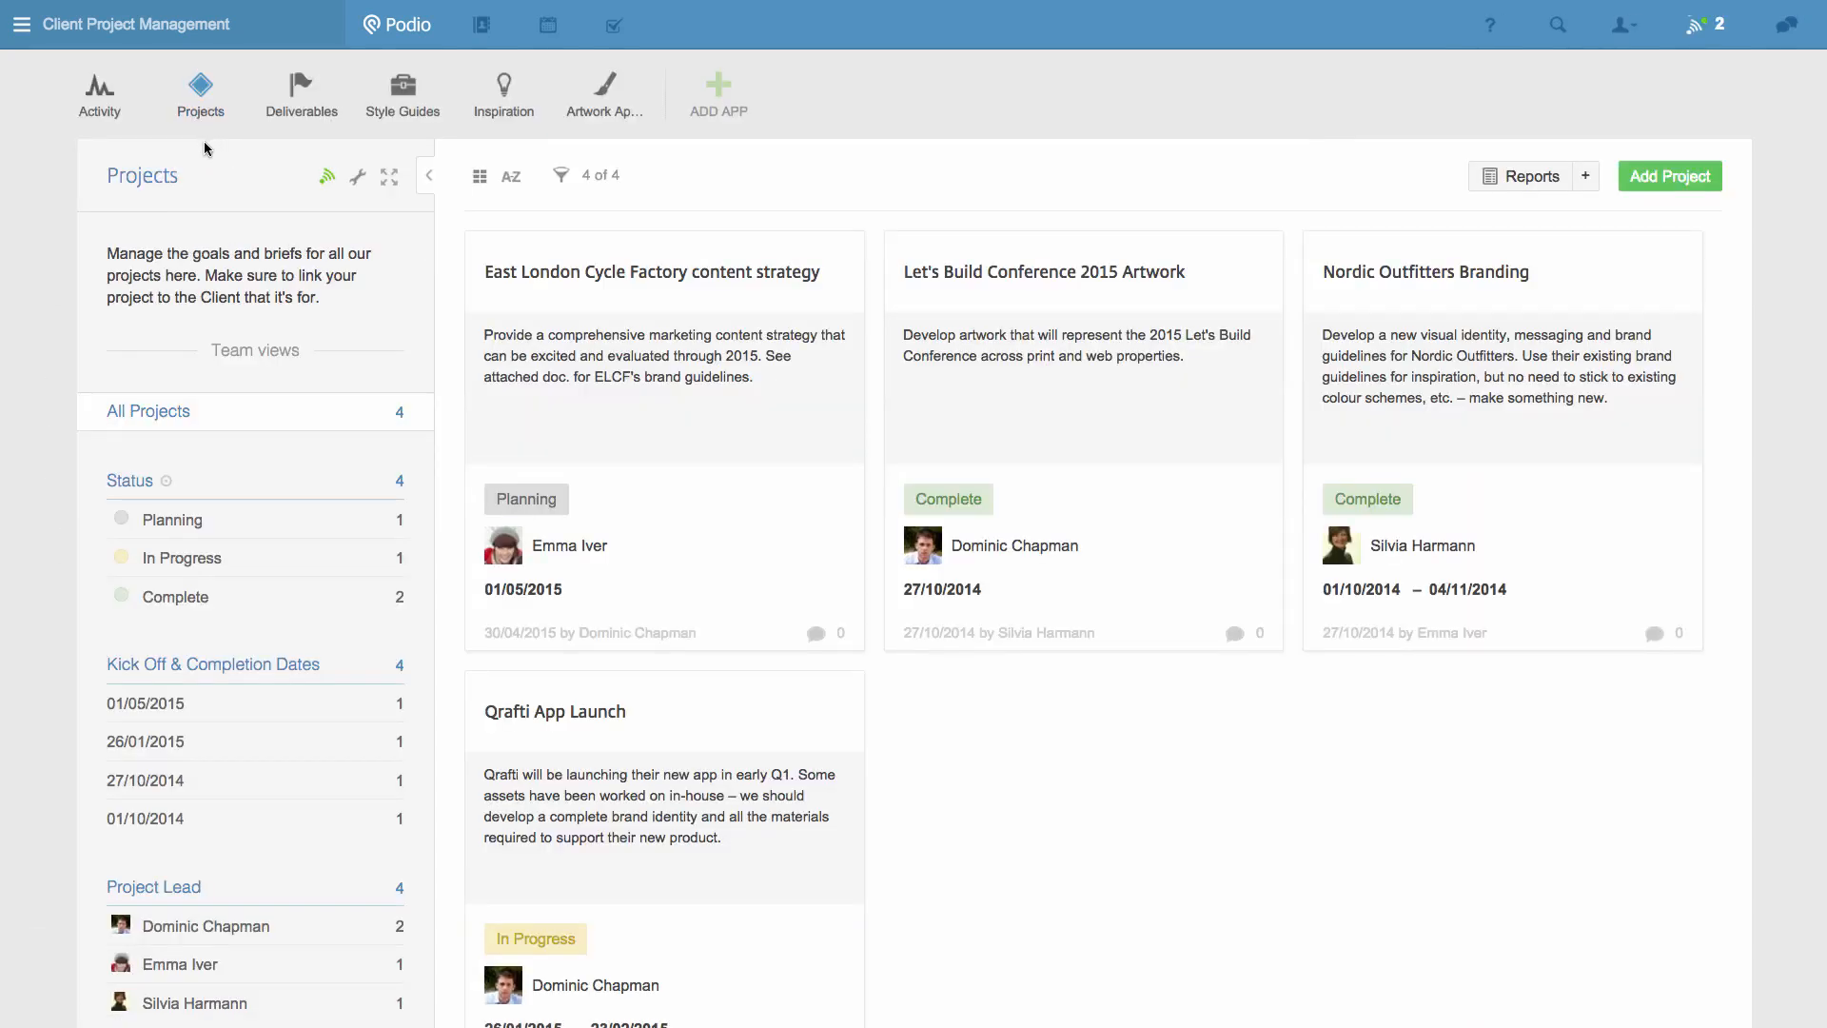
pyautogui.click(582, 255)
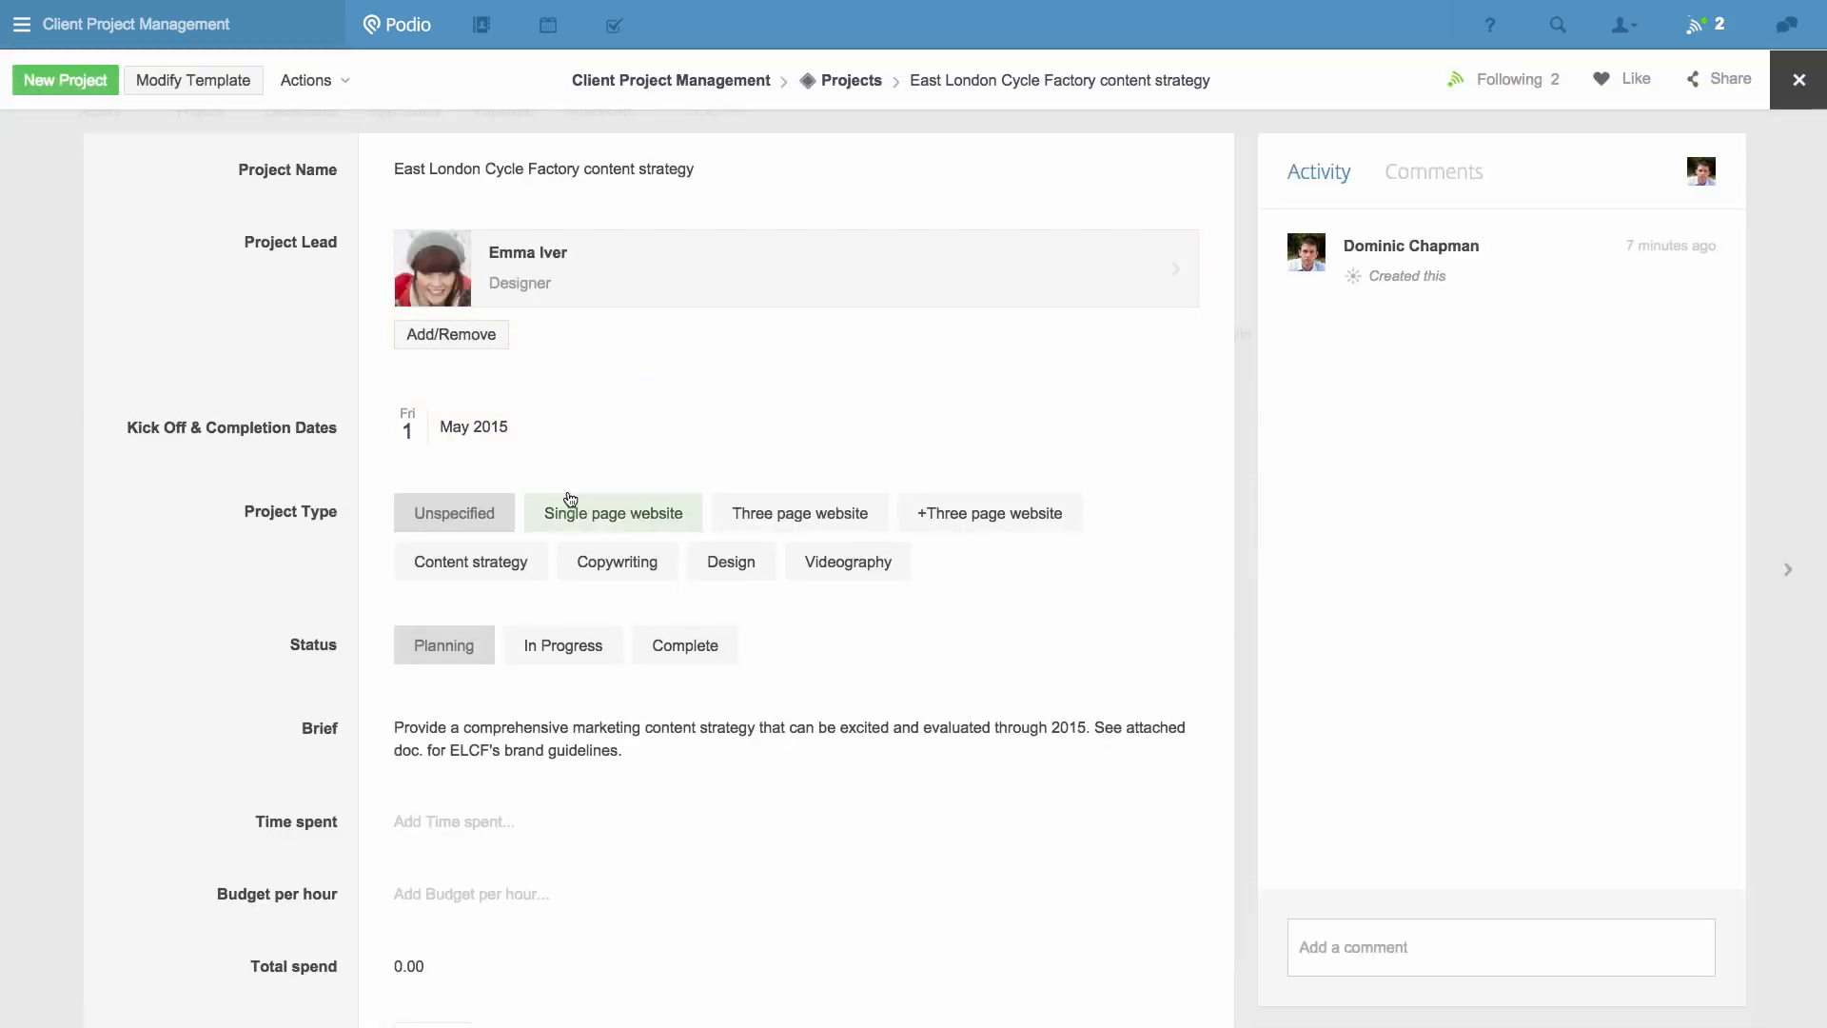
pyautogui.click(517, 565)
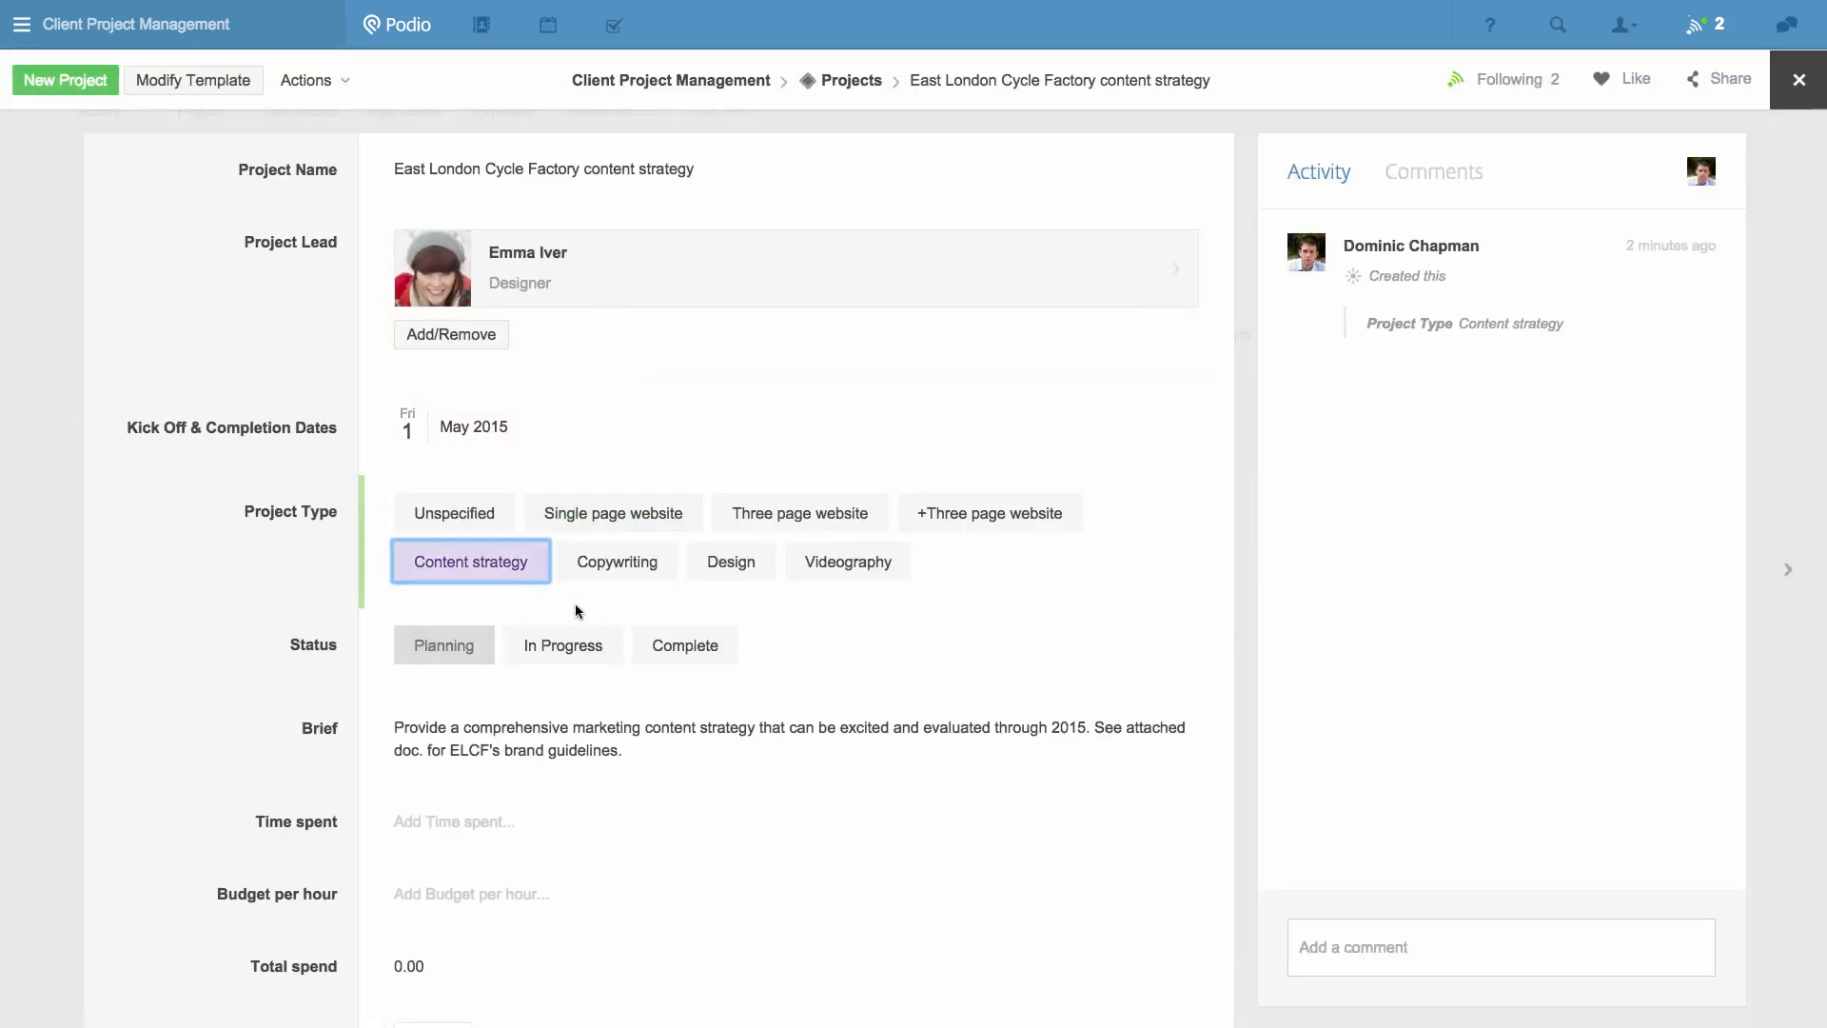
pyautogui.click(598, 654)
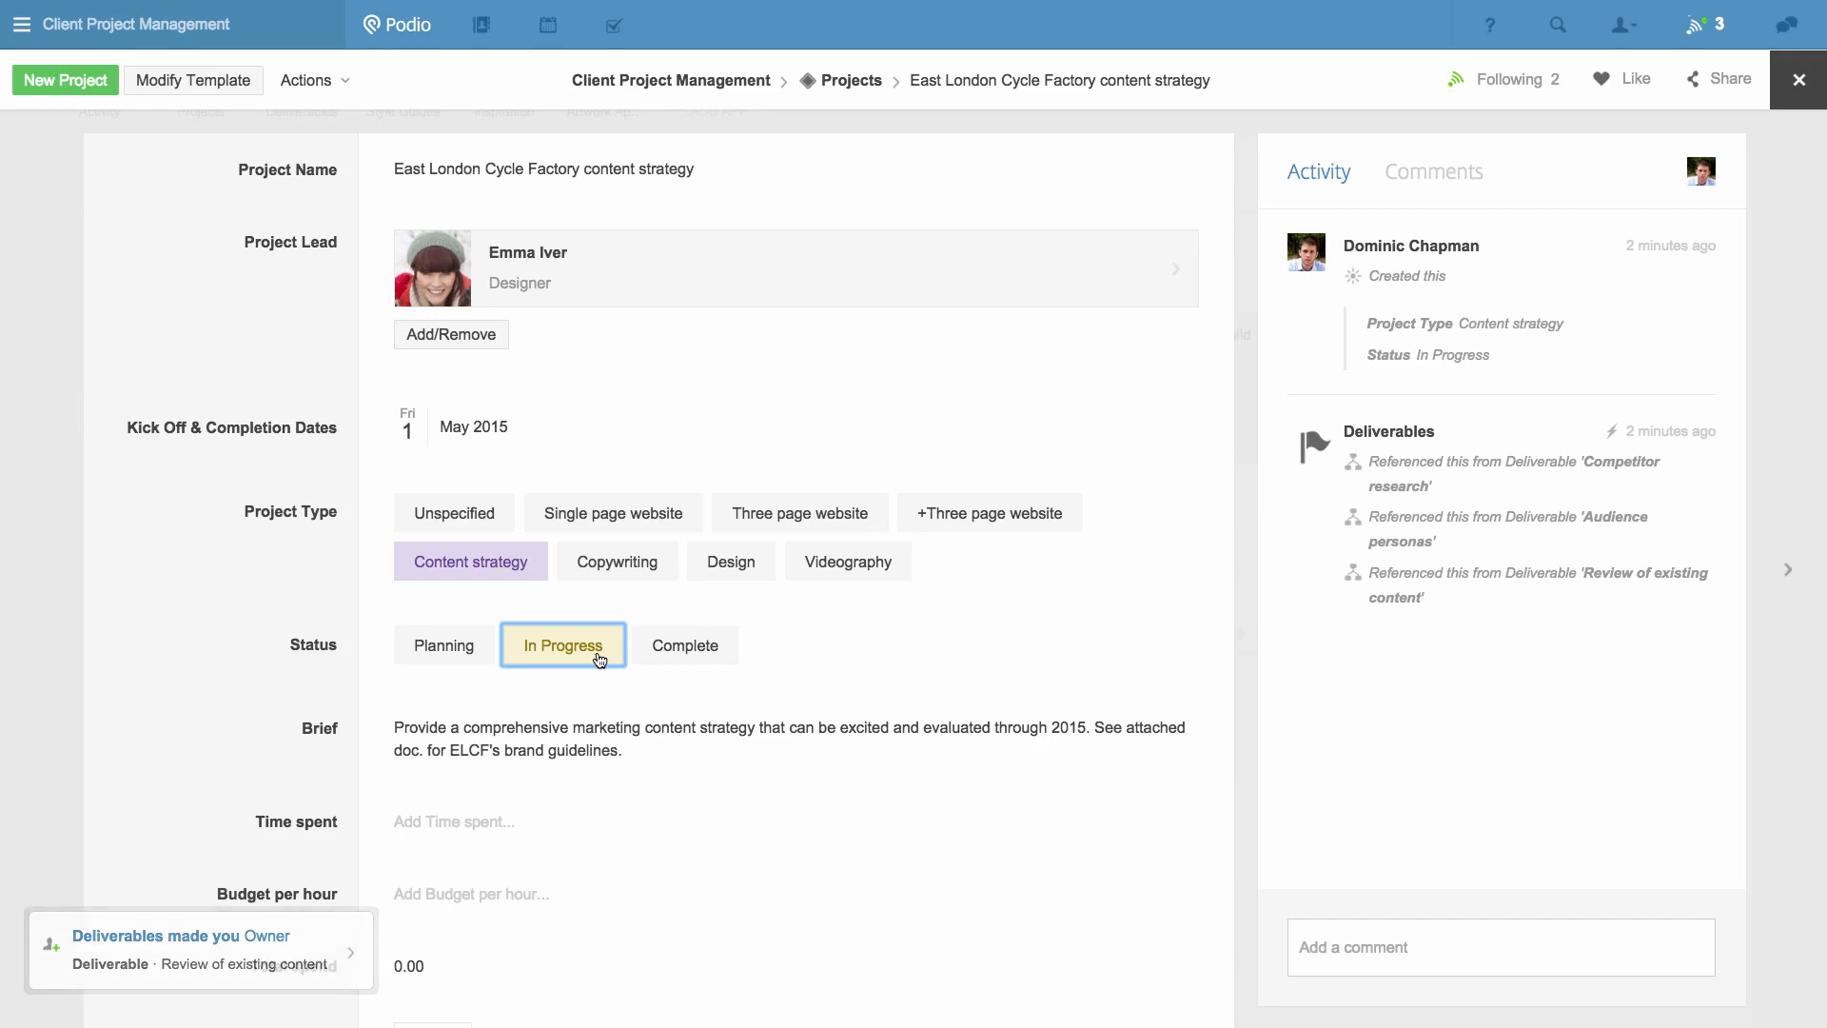
pyautogui.press('Escape')
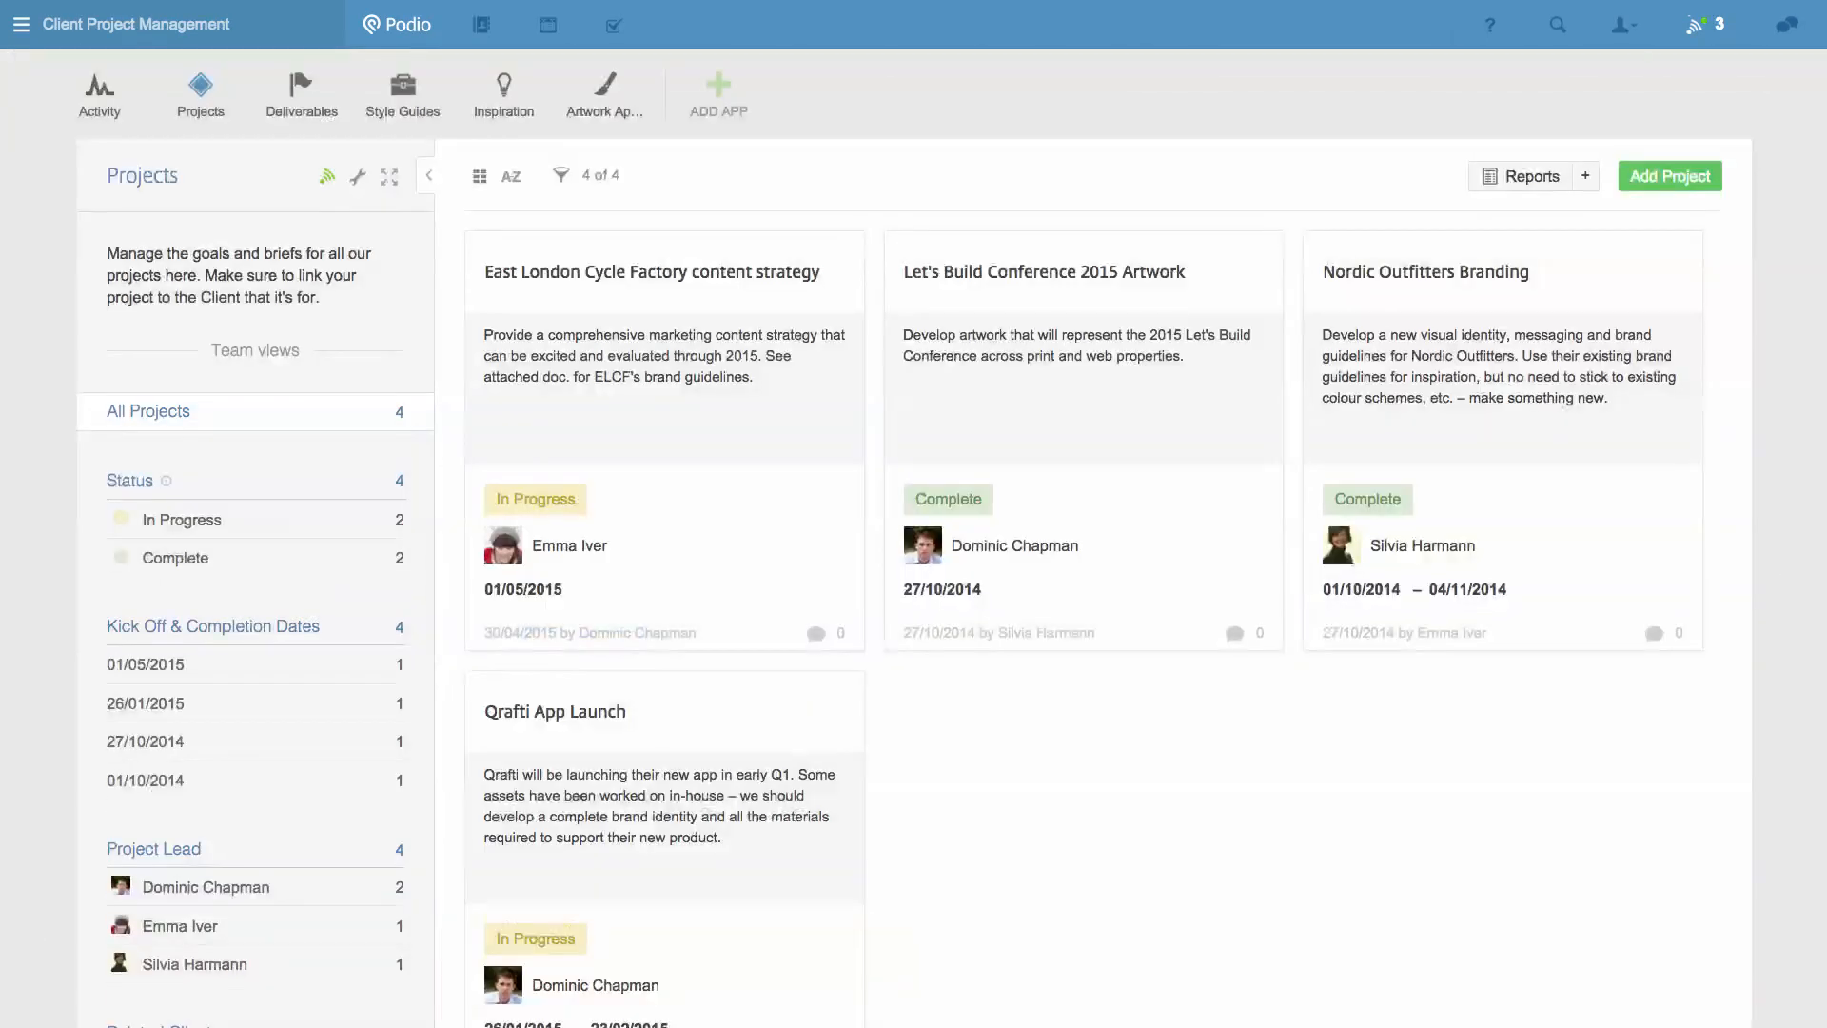
# - Check the Competitor research item in Deliverables and follow its related project back to the East London Cycle Factory content strategy
pyautogui.click(299, 105)
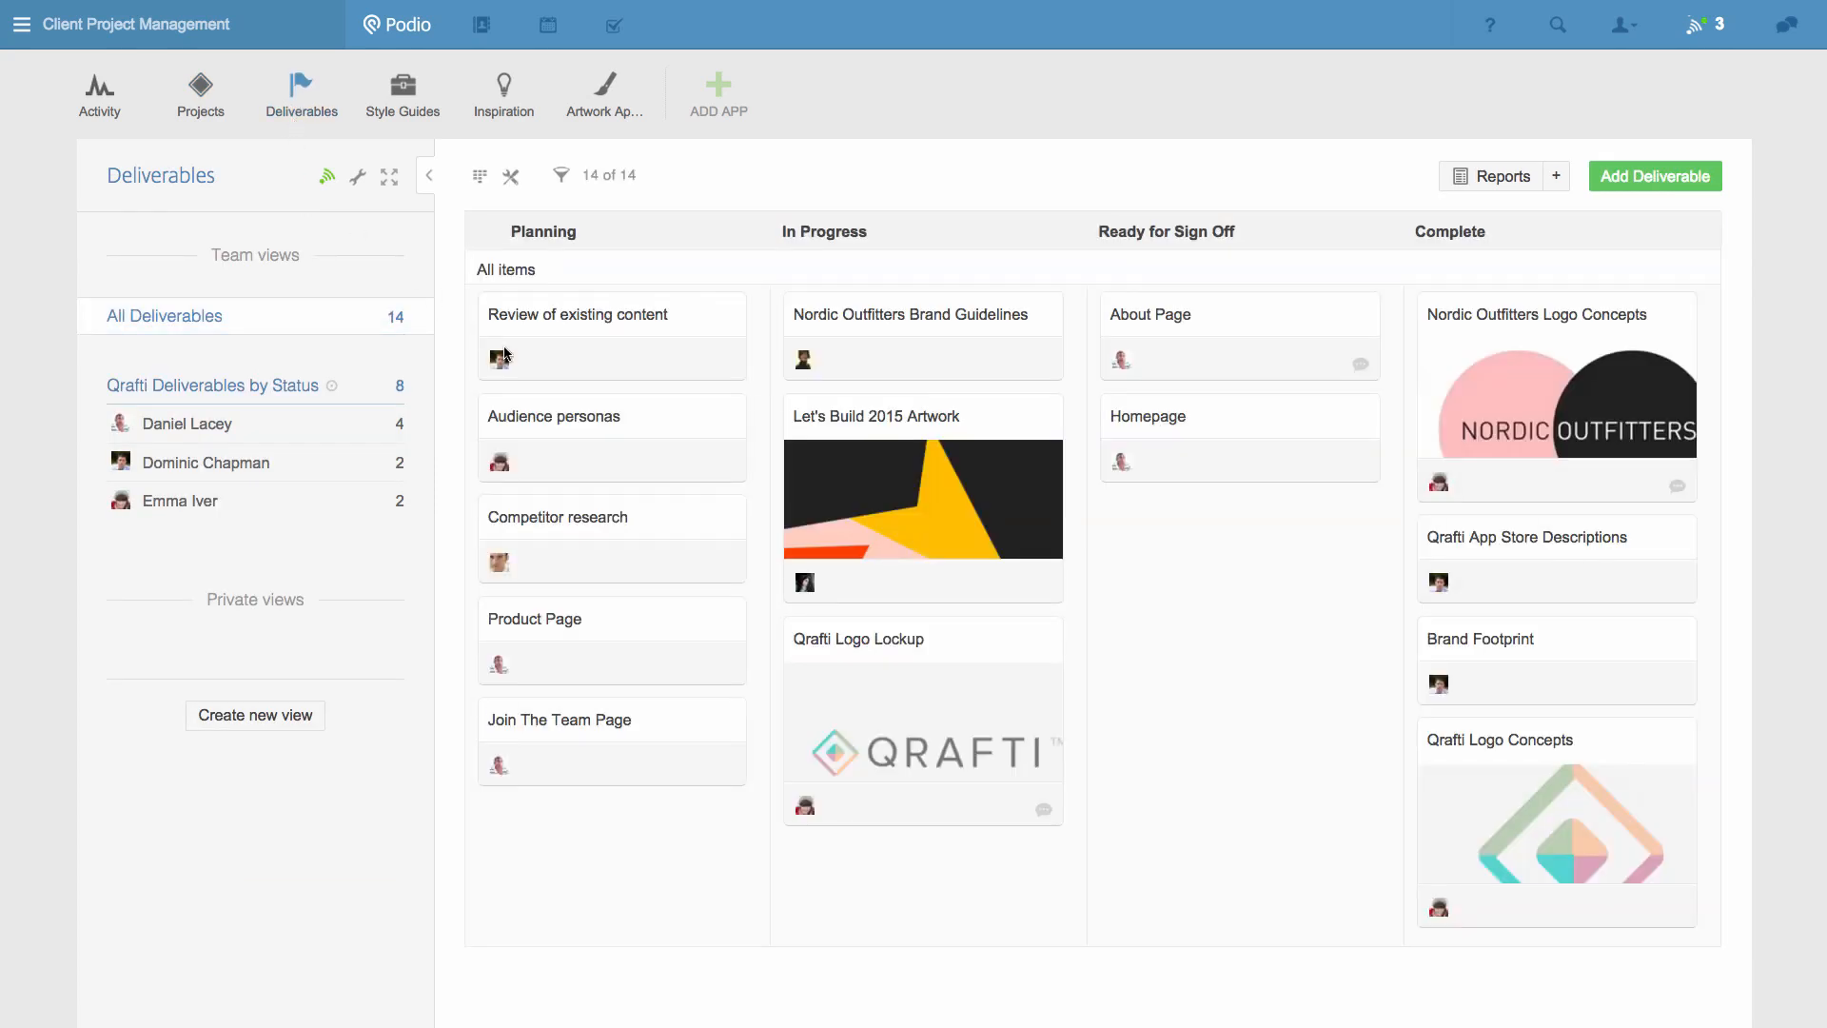
pyautogui.click(651, 545)
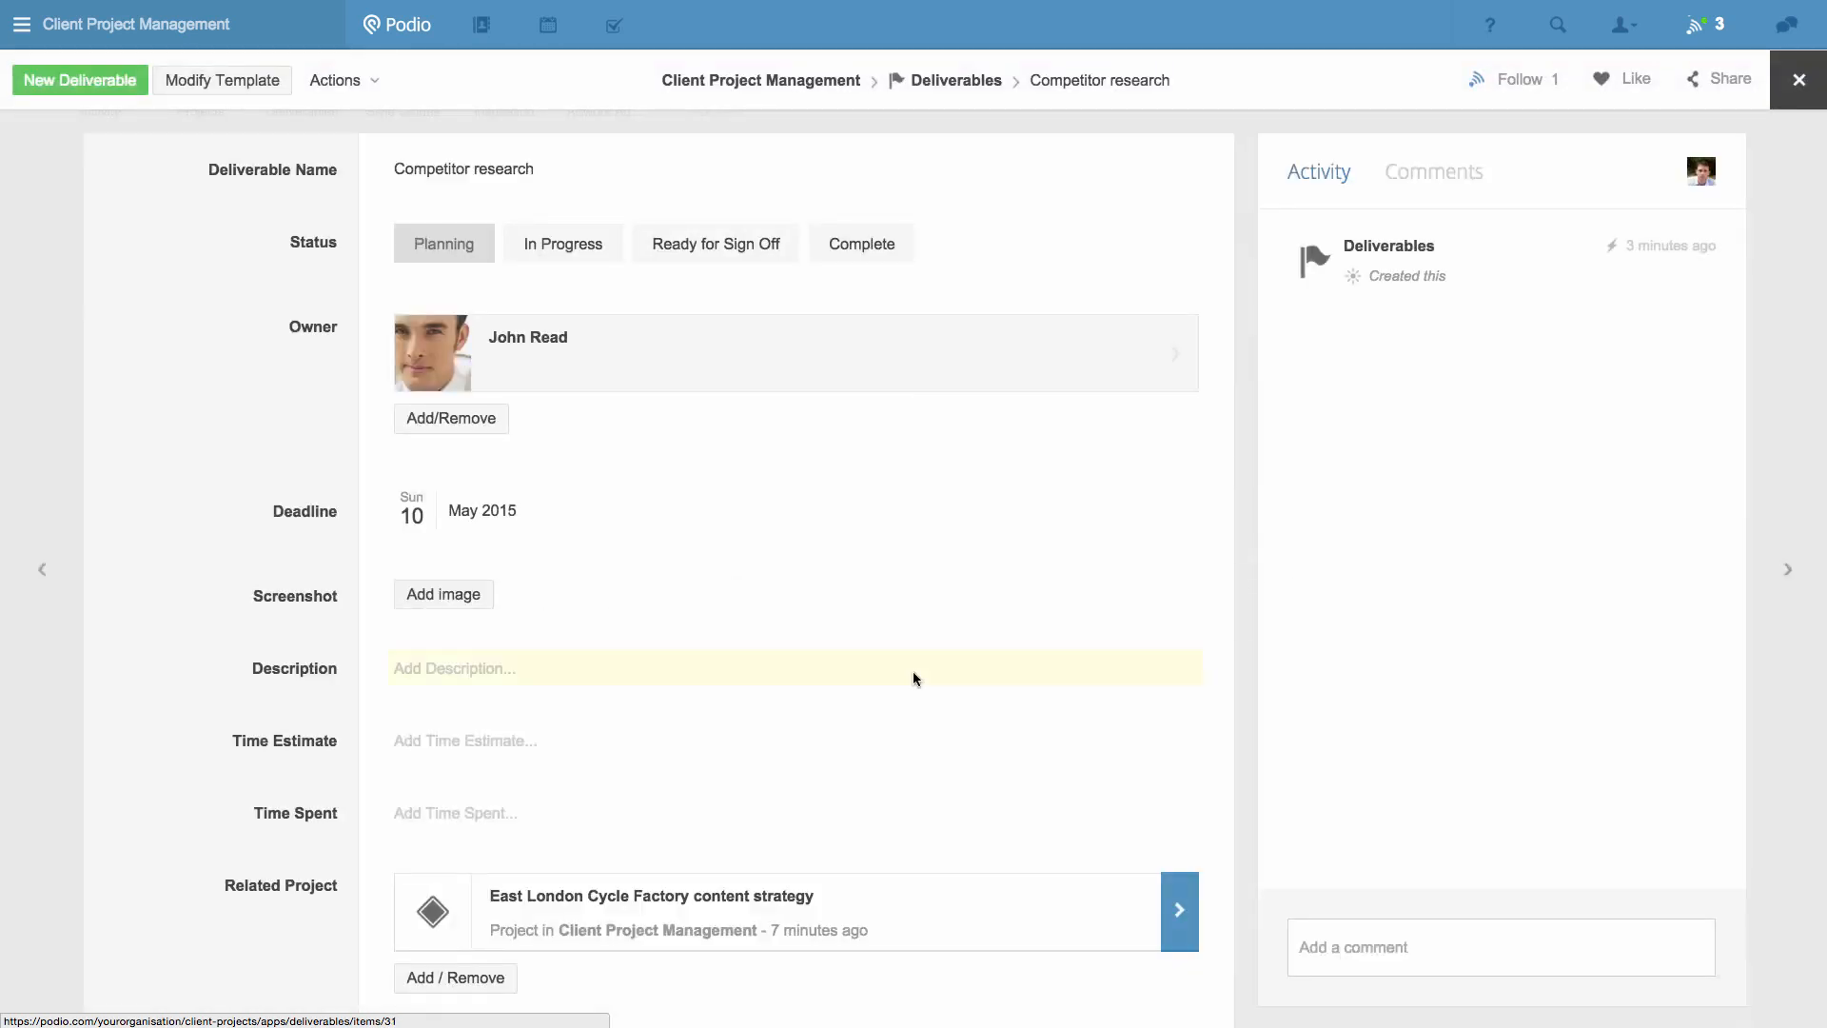
pyautogui.click(1179, 911)
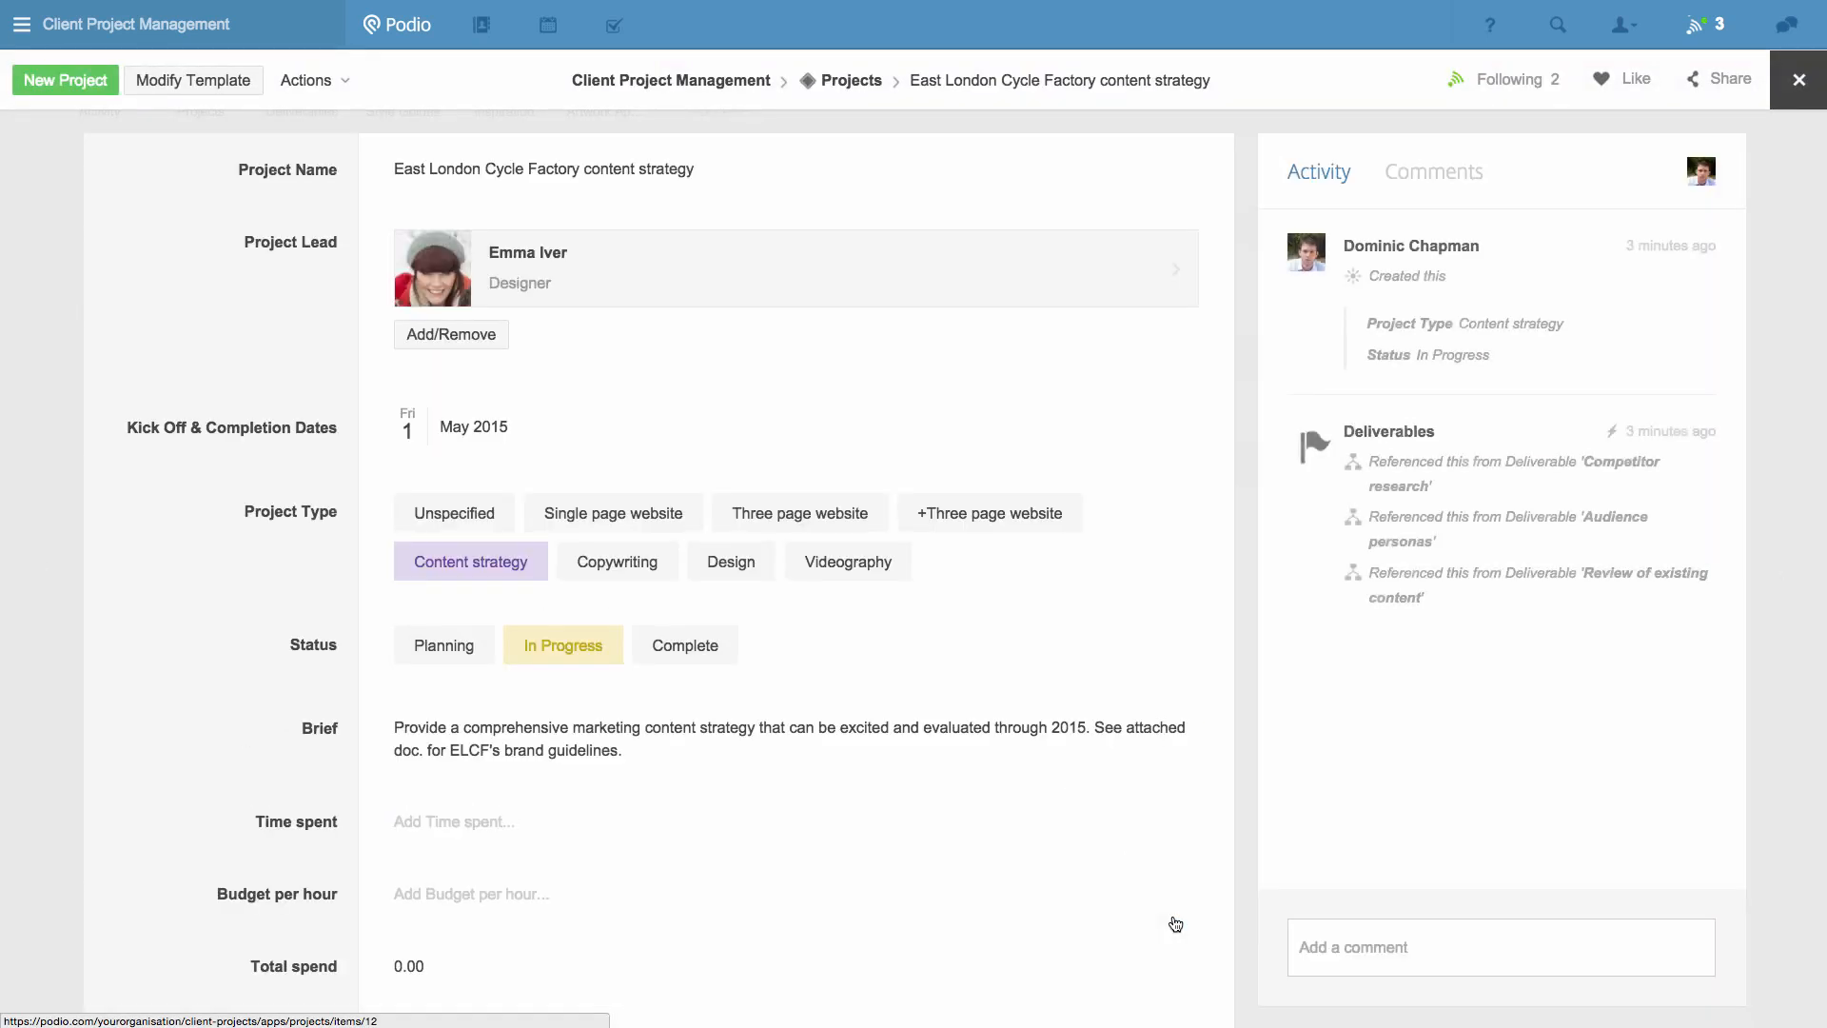
# - Return to the Projects app and view its workflow management page to check the minutes of work saved
pyautogui.click(850, 80)
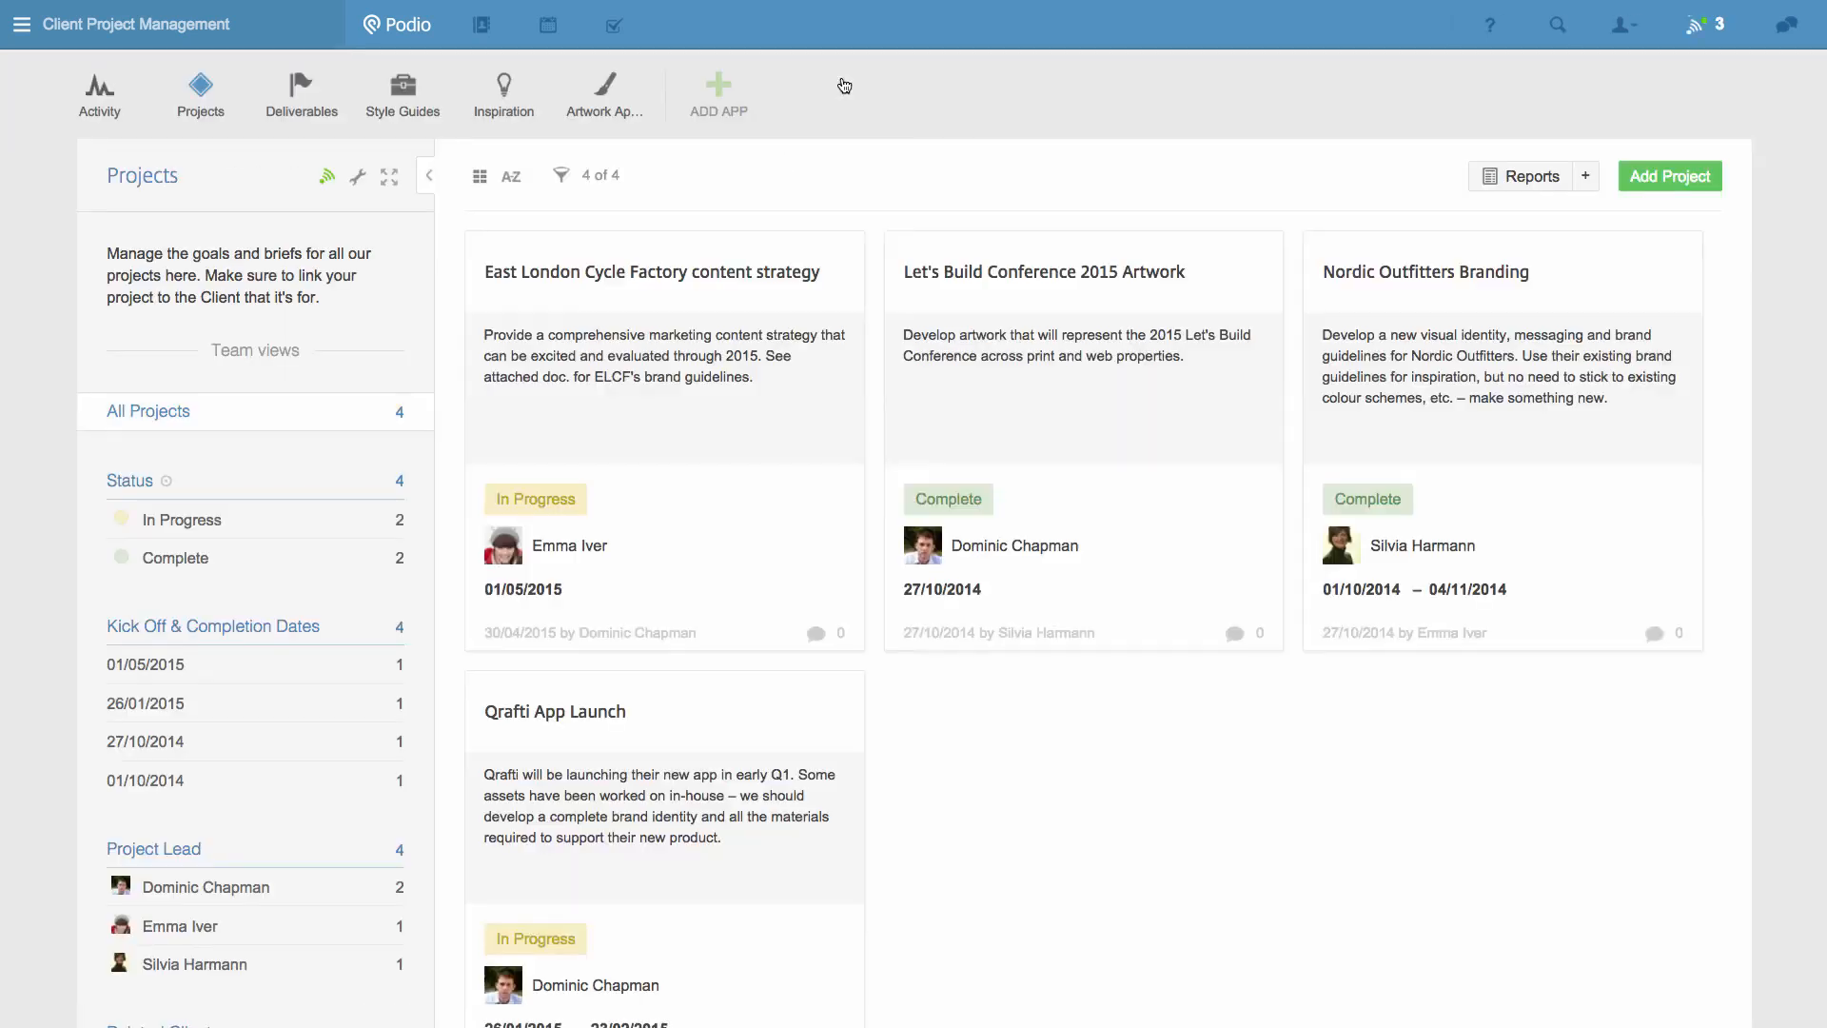
pyautogui.click(357, 178)
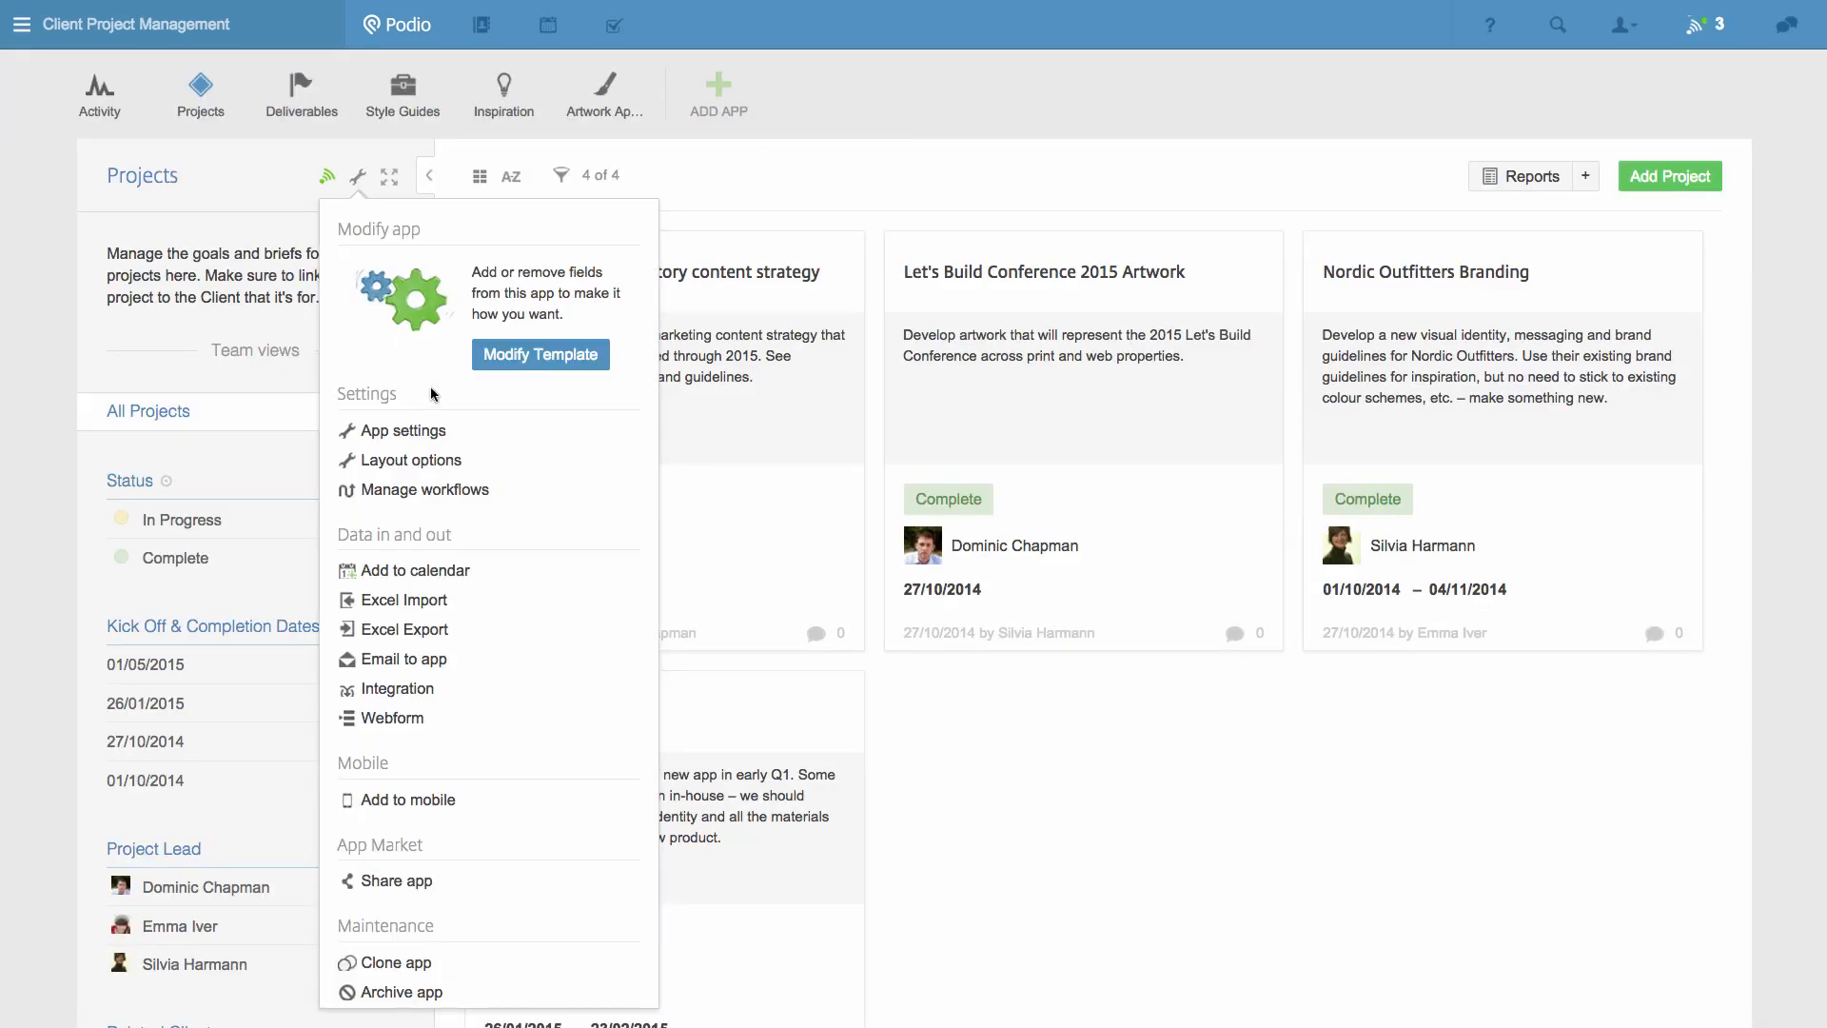
pyautogui.click(459, 487)
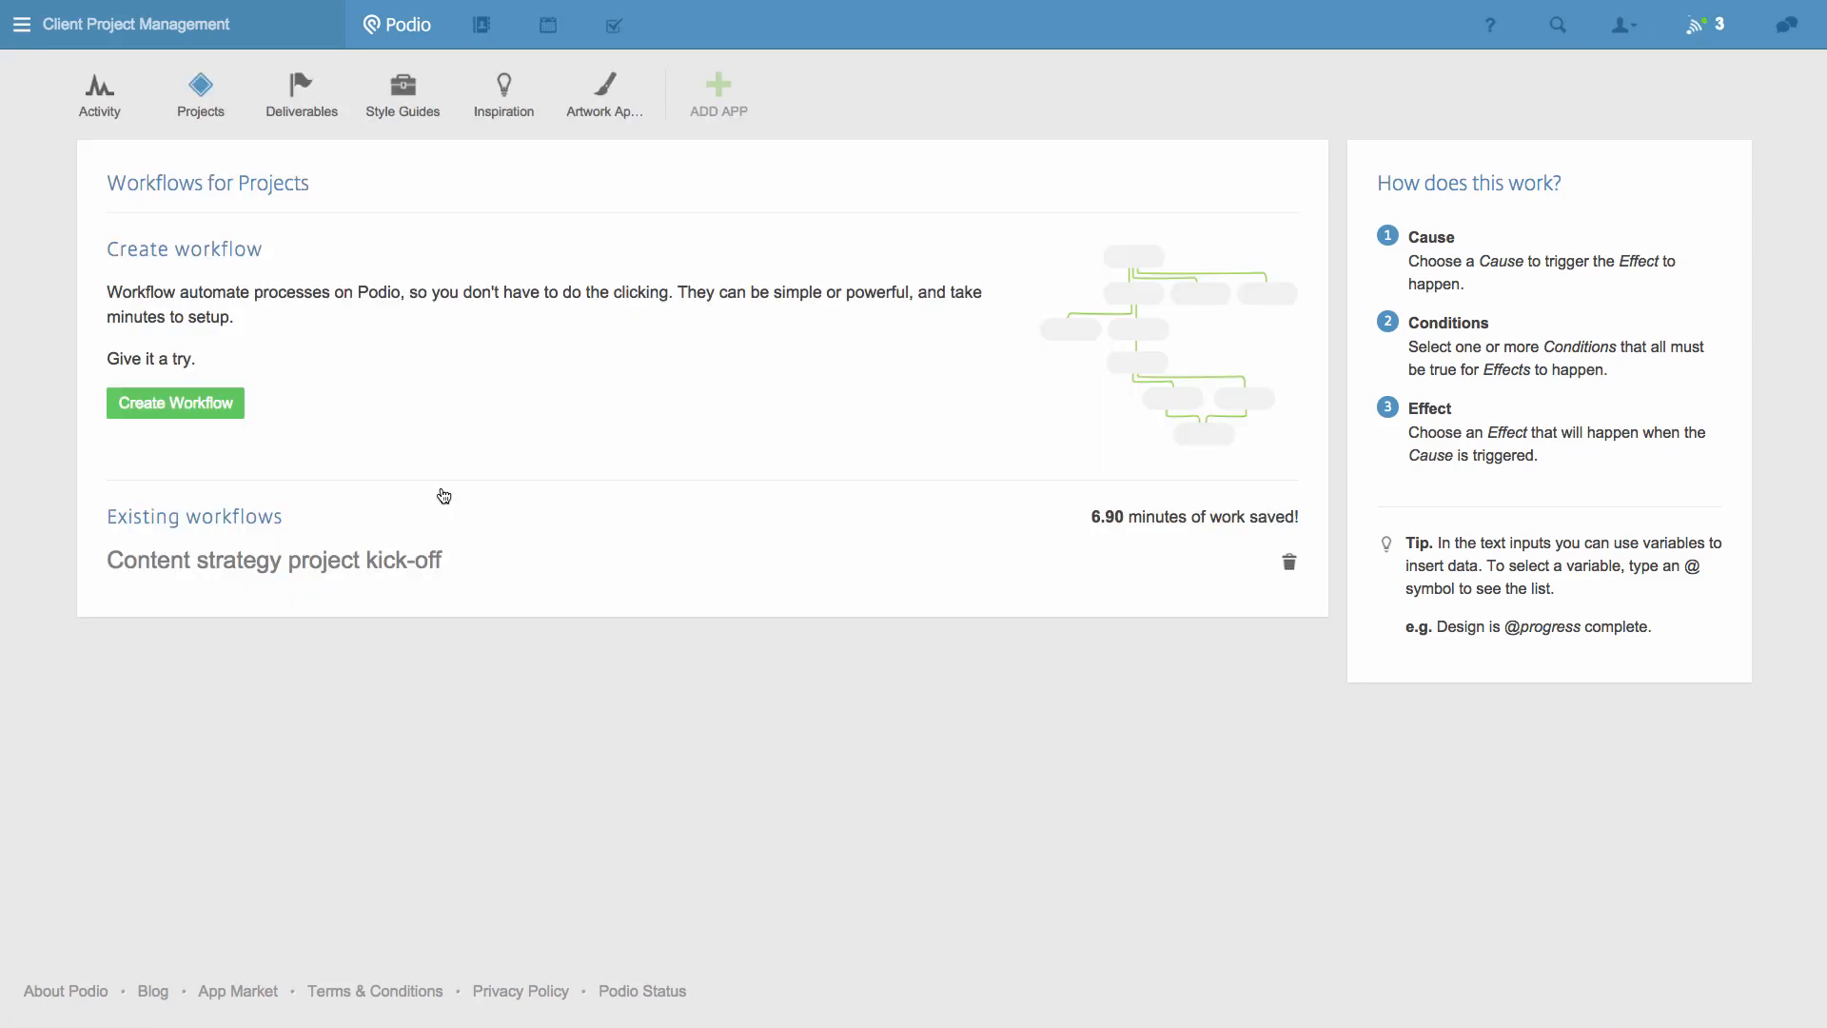